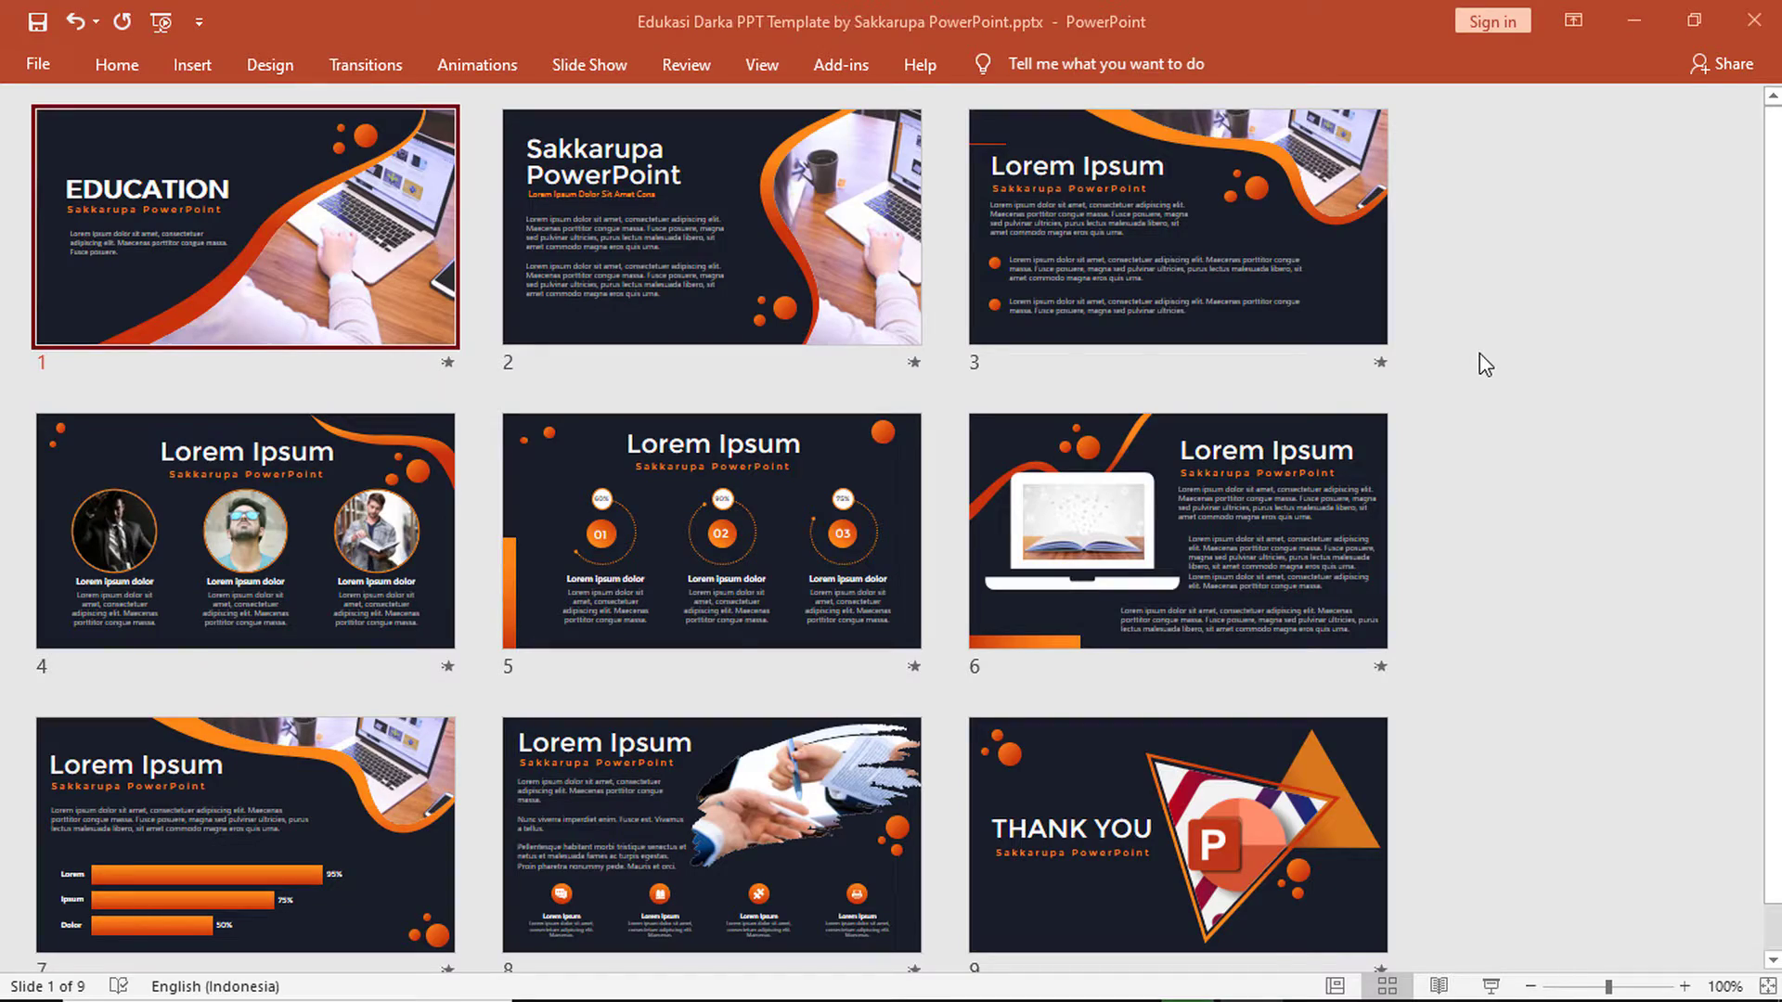
# Start the slide show from slide 1 with F5.
pyautogui.press('F5')
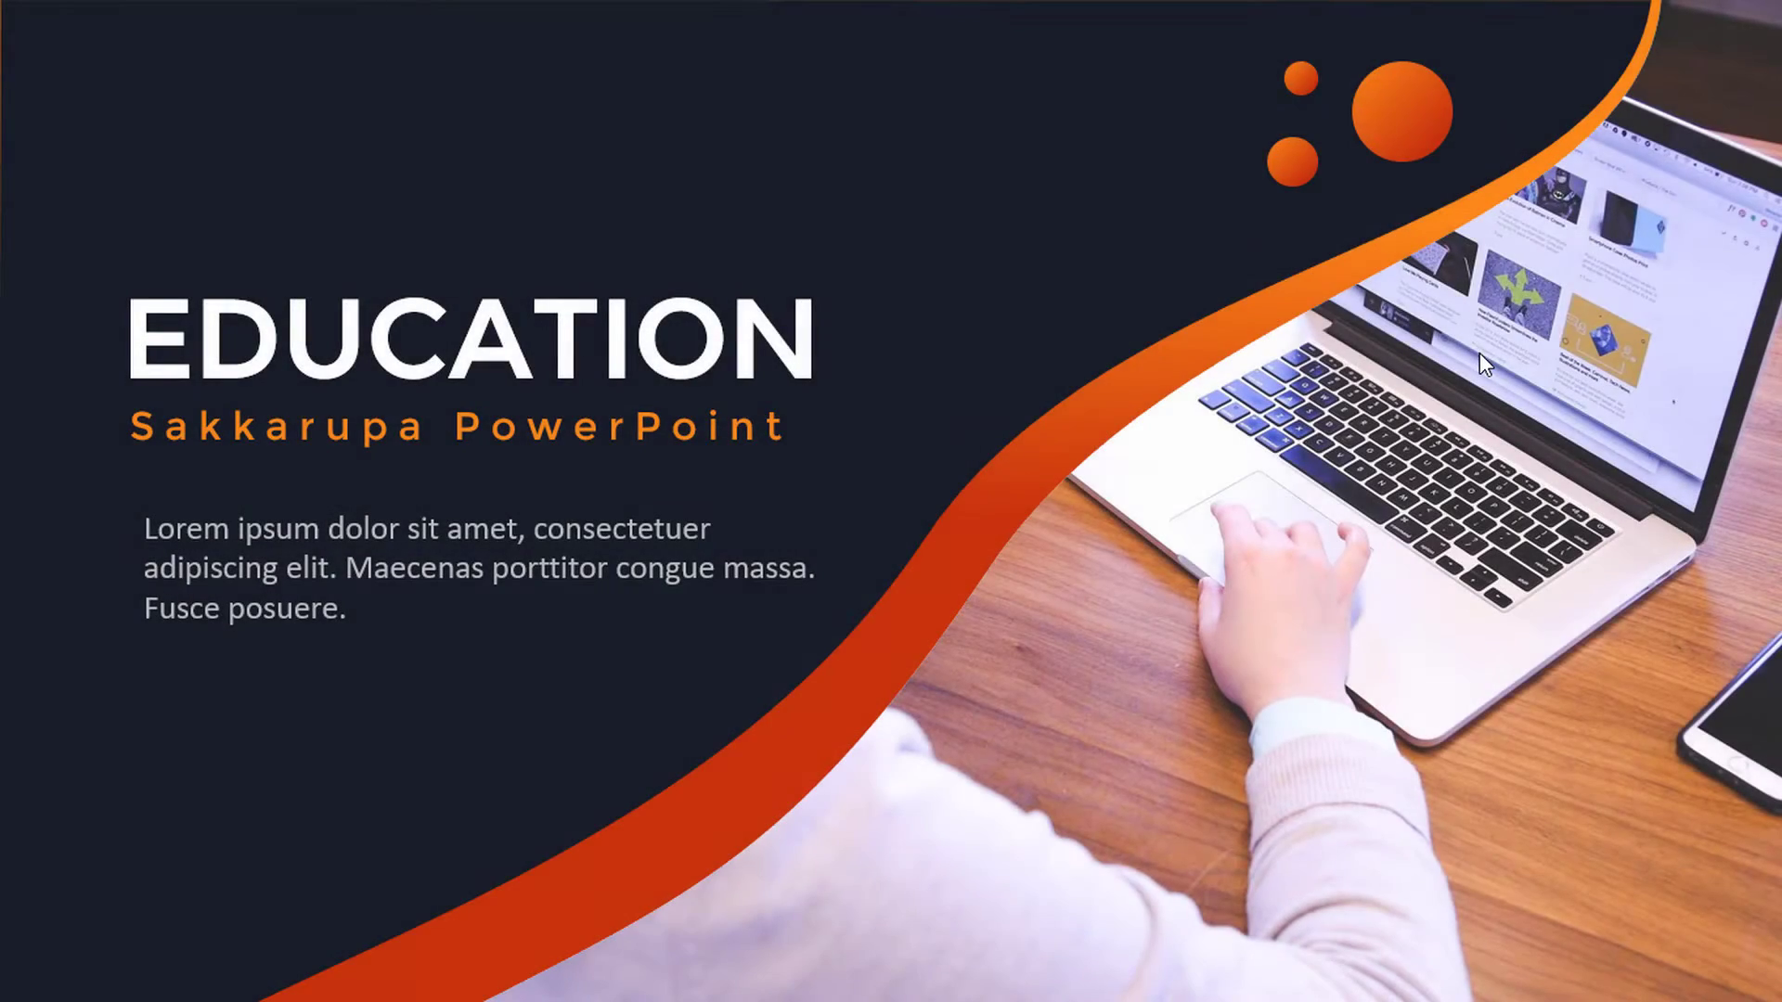
# Advance slide by slide through the profiles, progress rings, bar chart and icons to THANK YOU.
pyautogui.click(1479, 352)
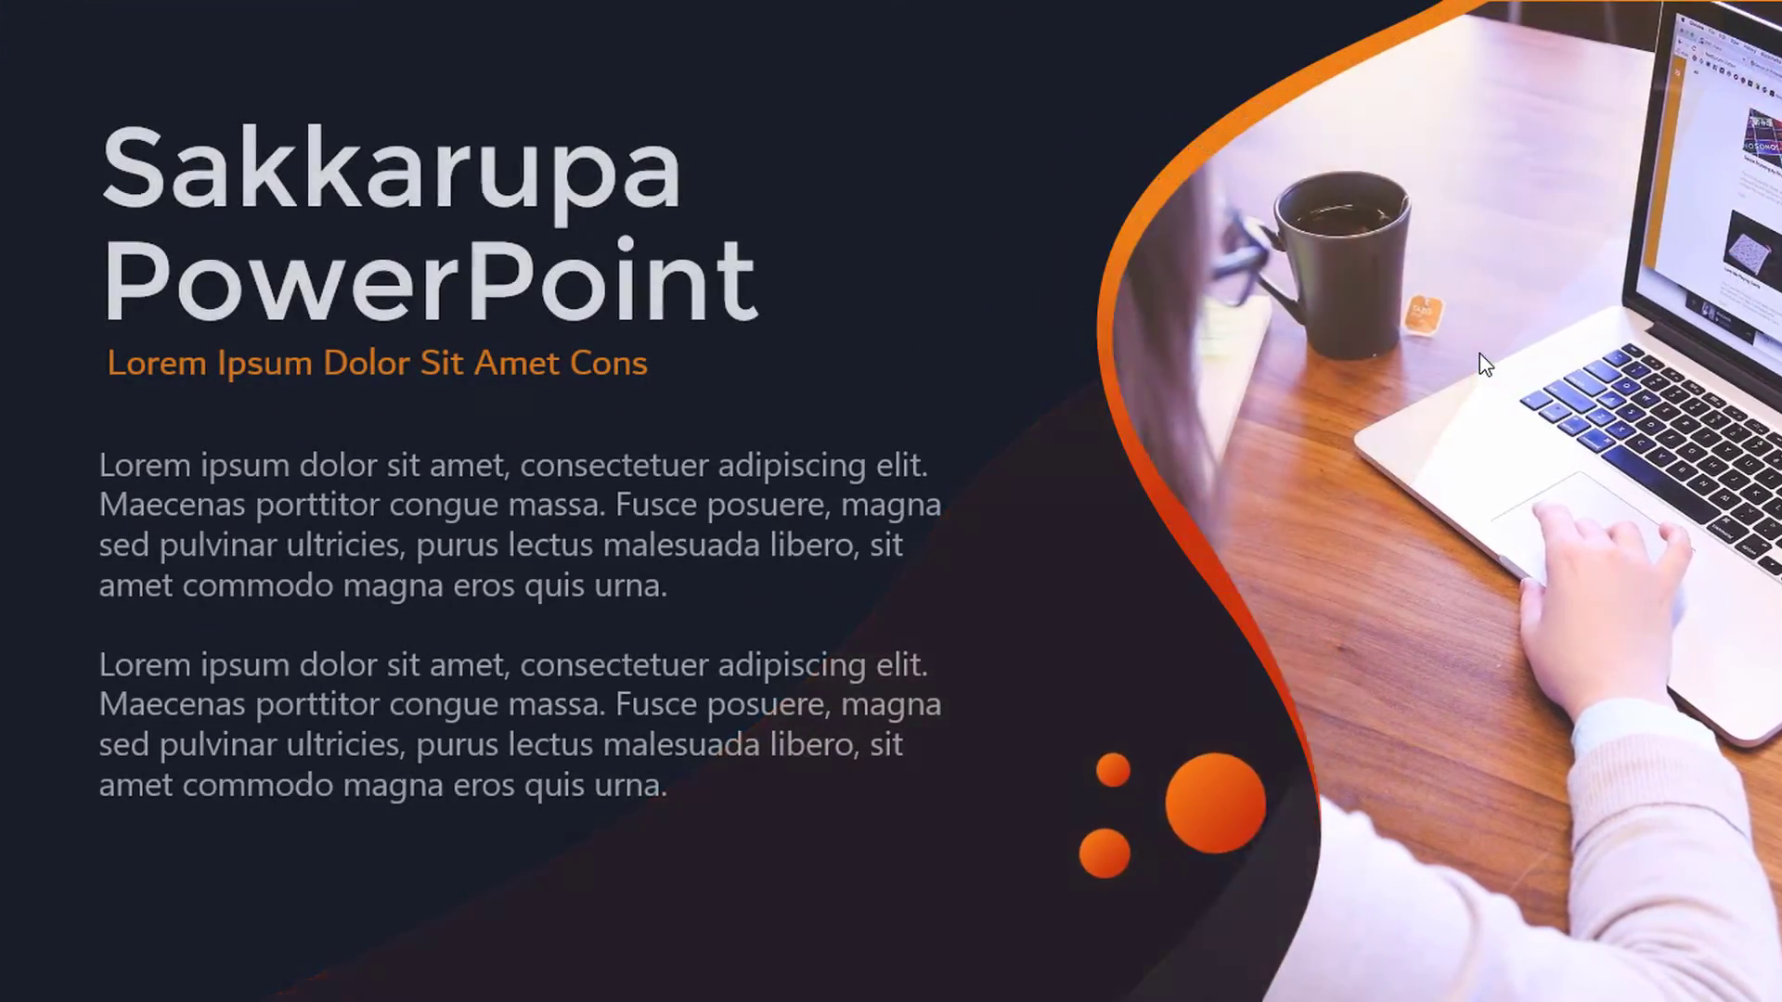
pyautogui.click(1480, 355)
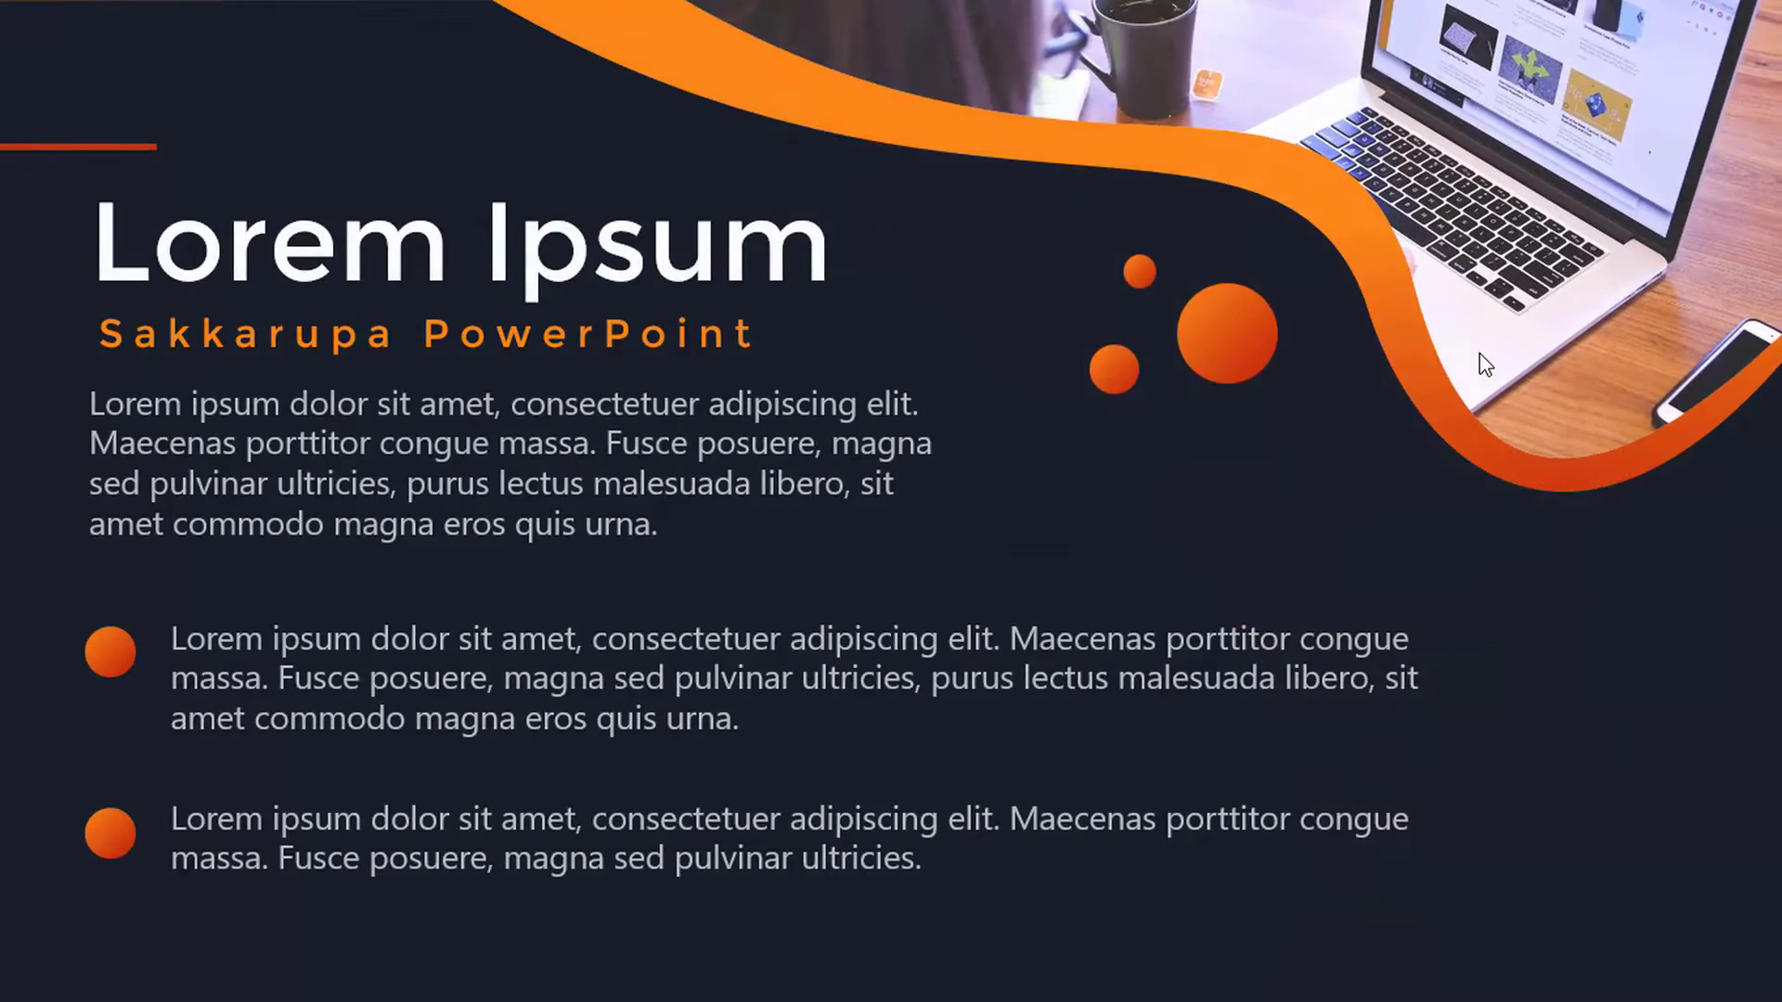
pyautogui.click(1479, 353)
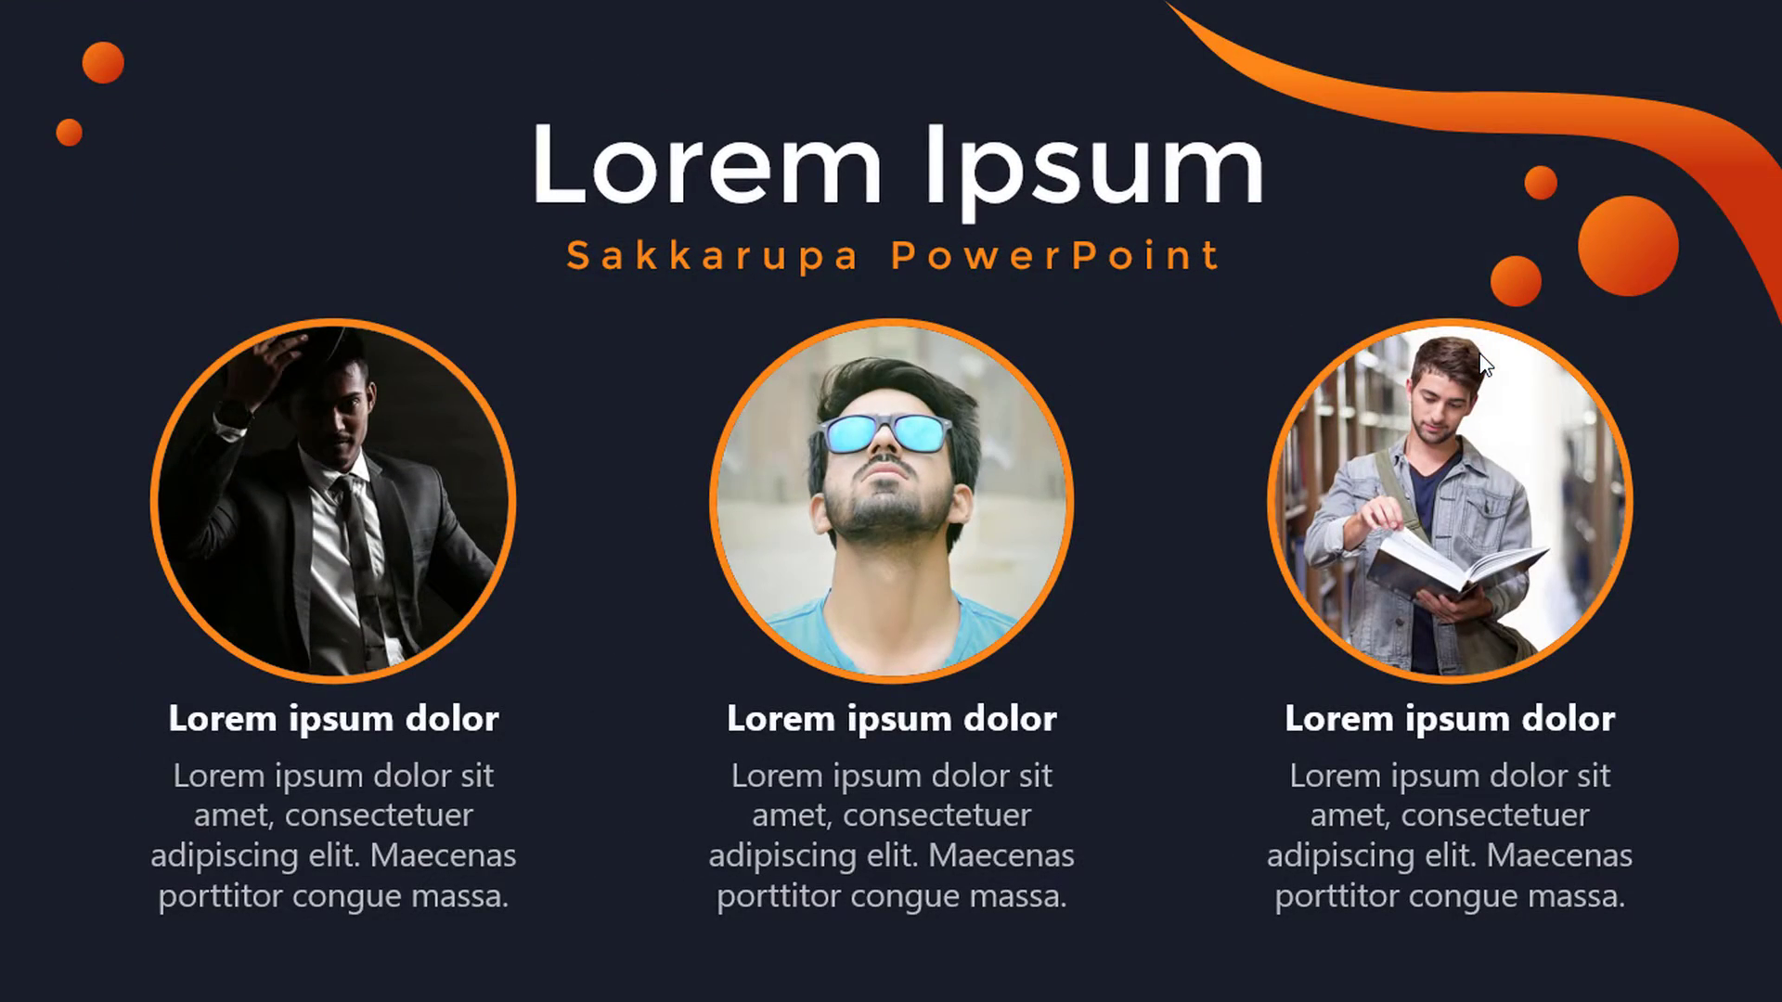
pyautogui.click(1480, 354)
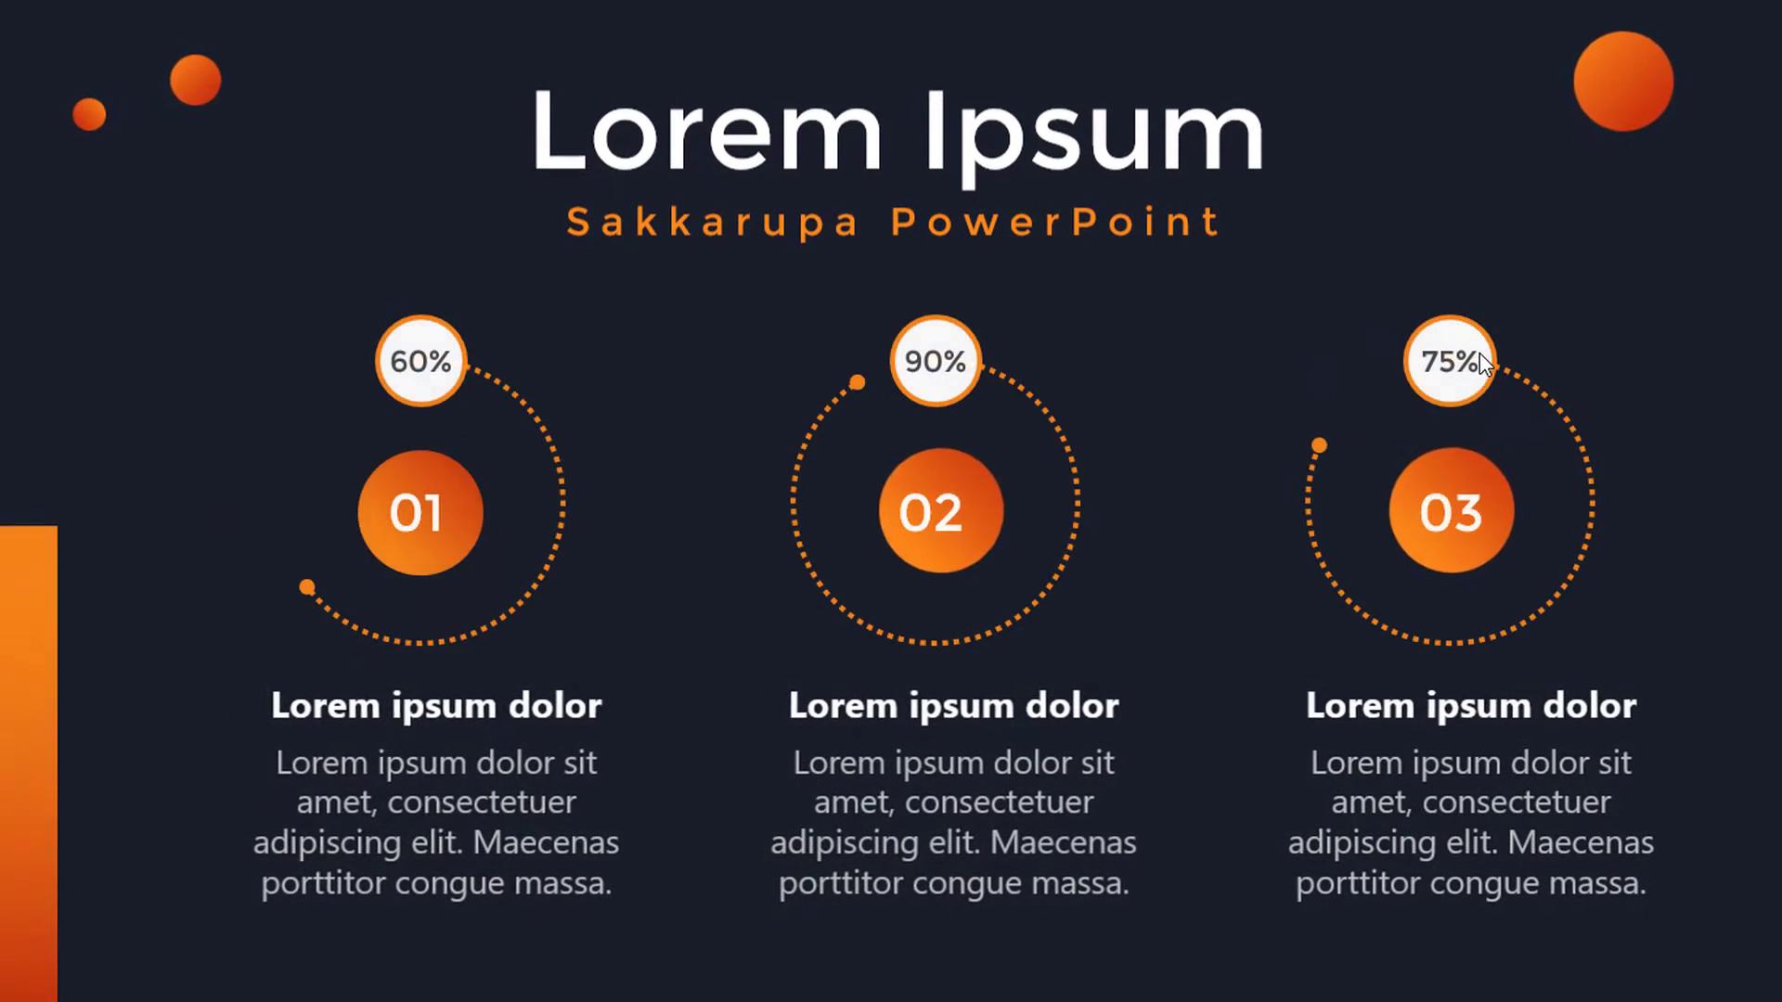
pyautogui.click(1480, 352)
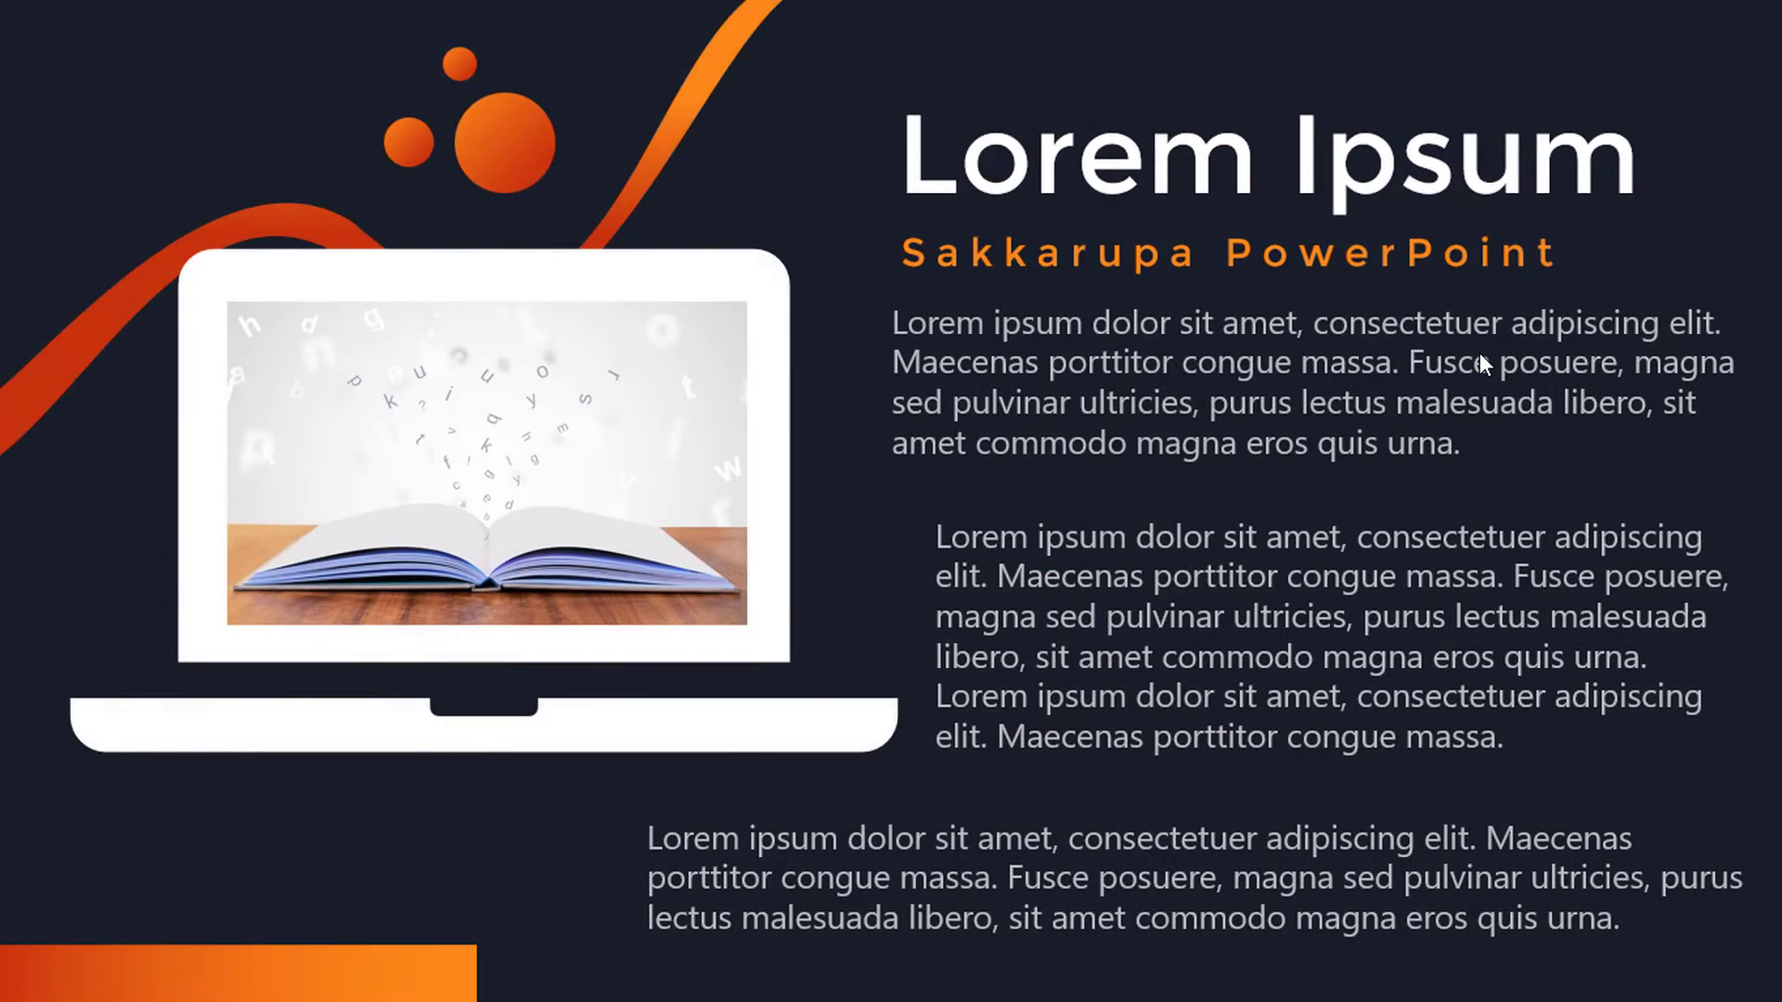
pyautogui.click(1479, 354)
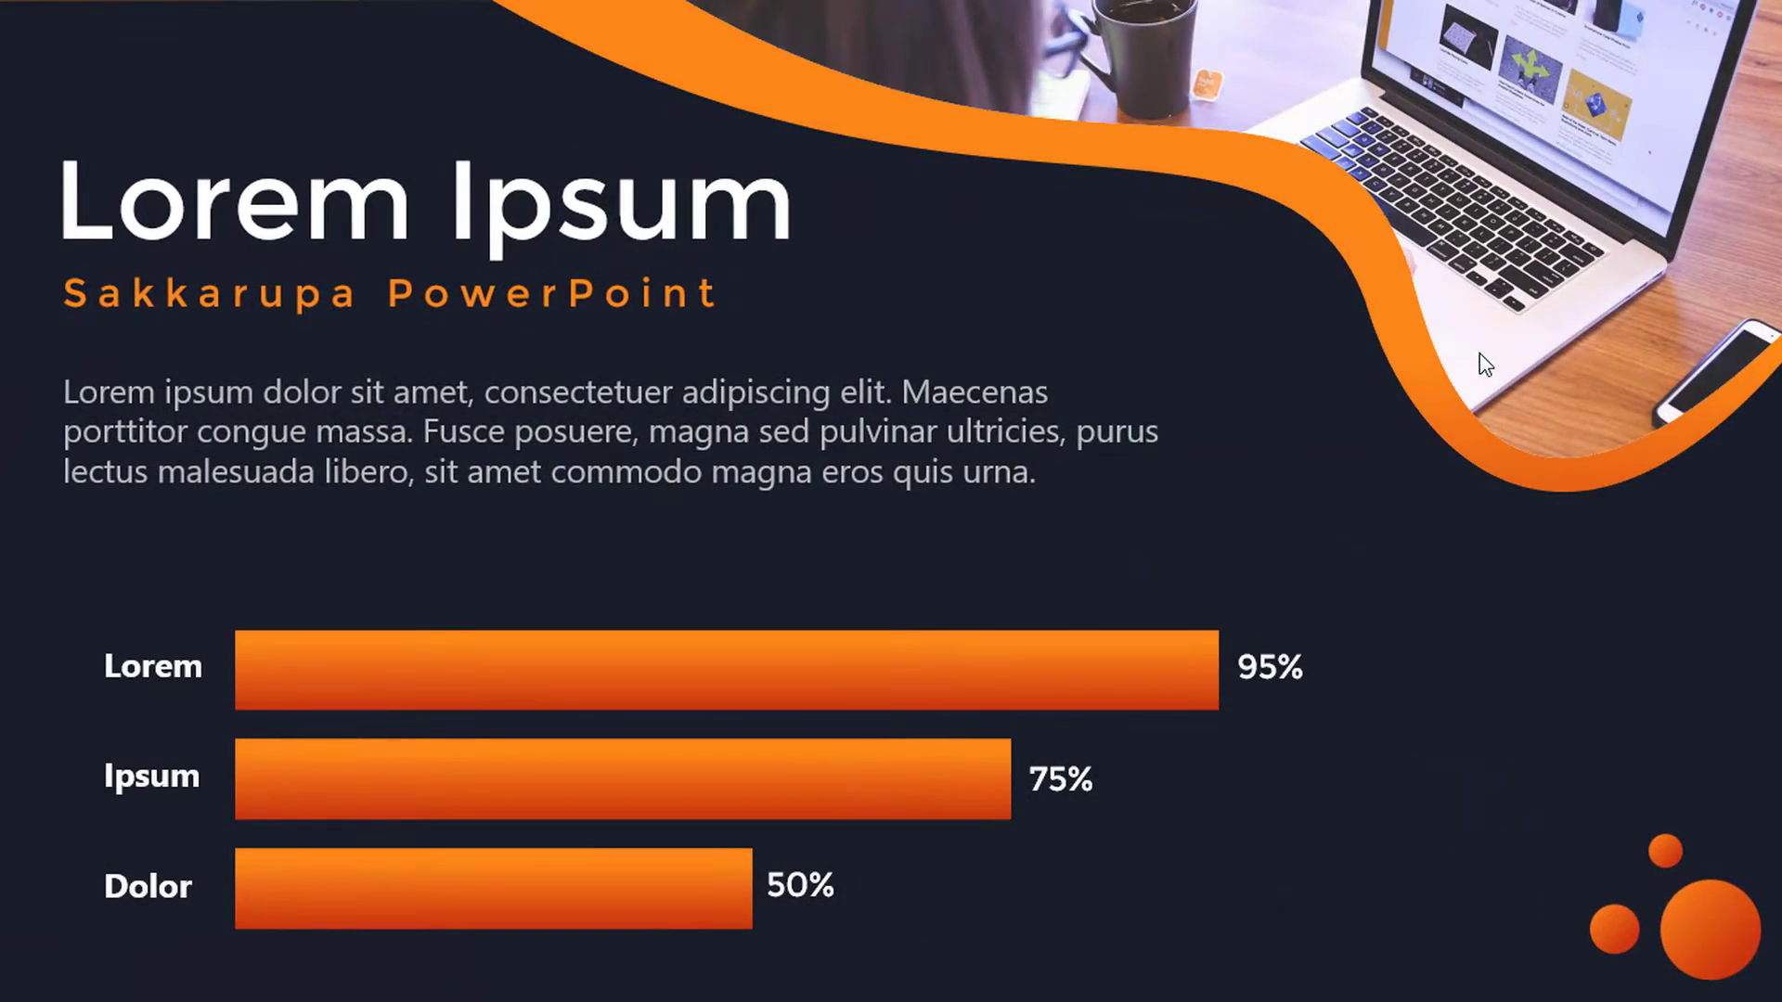
pyautogui.click(1480, 356)
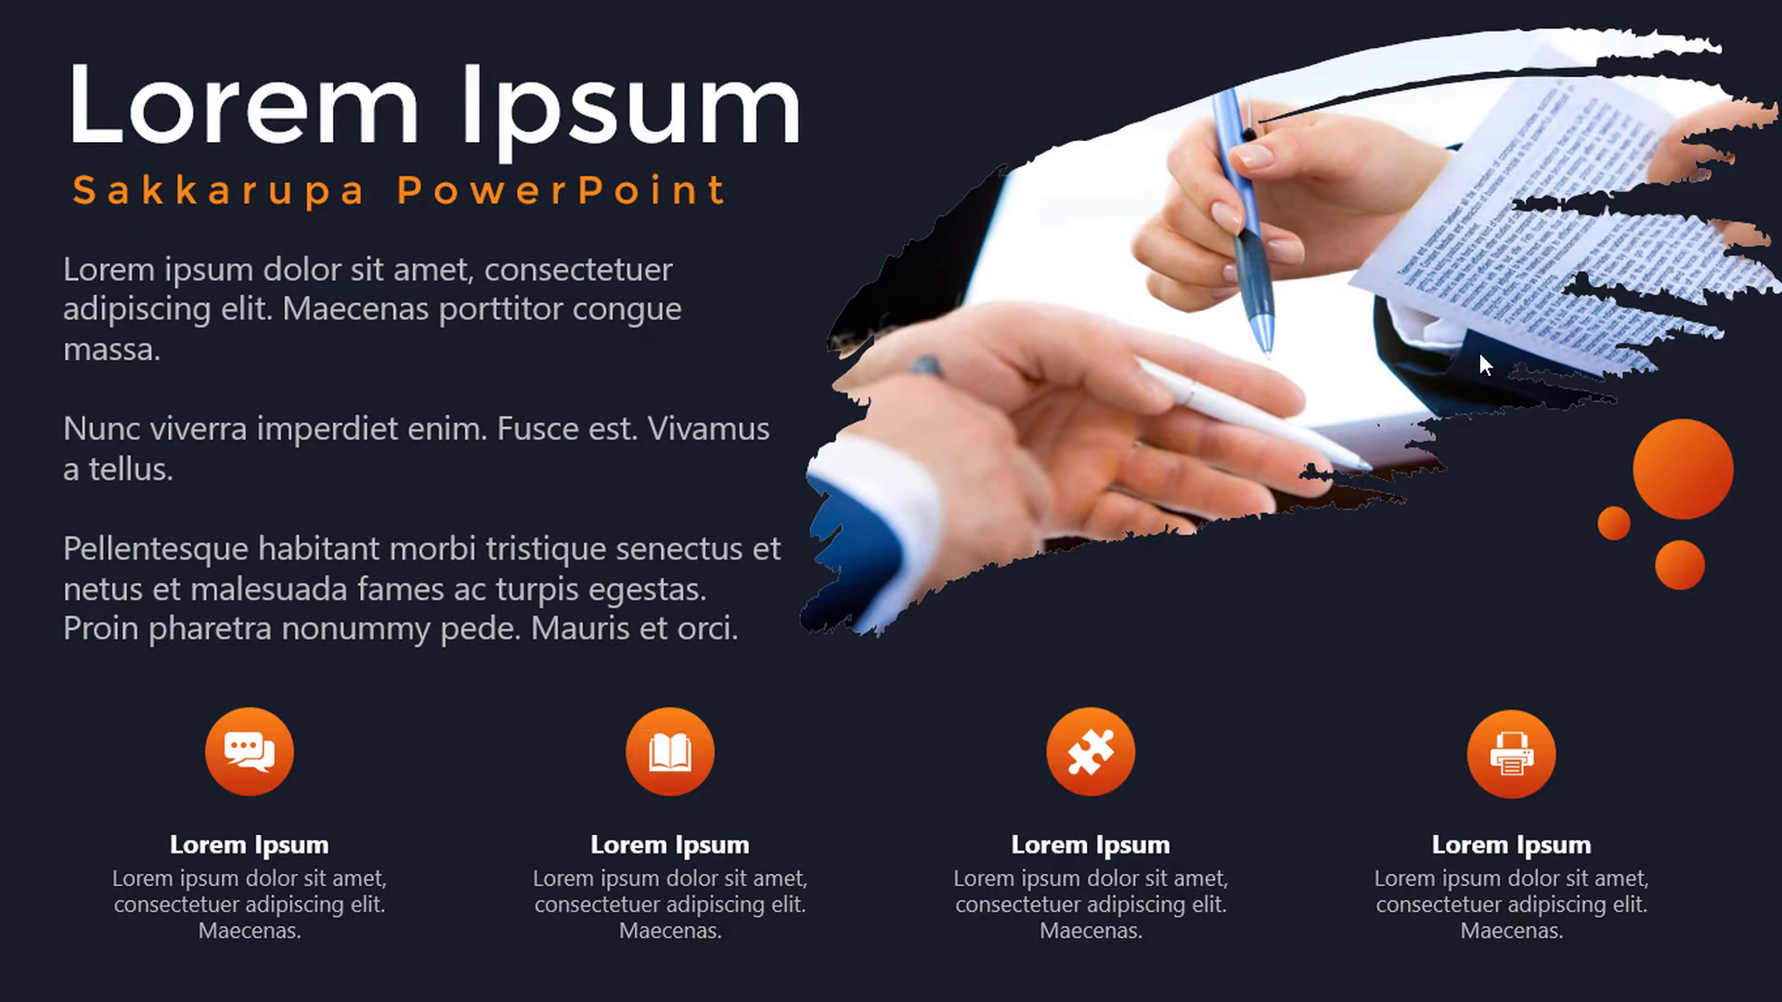
pyautogui.click(1479, 355)
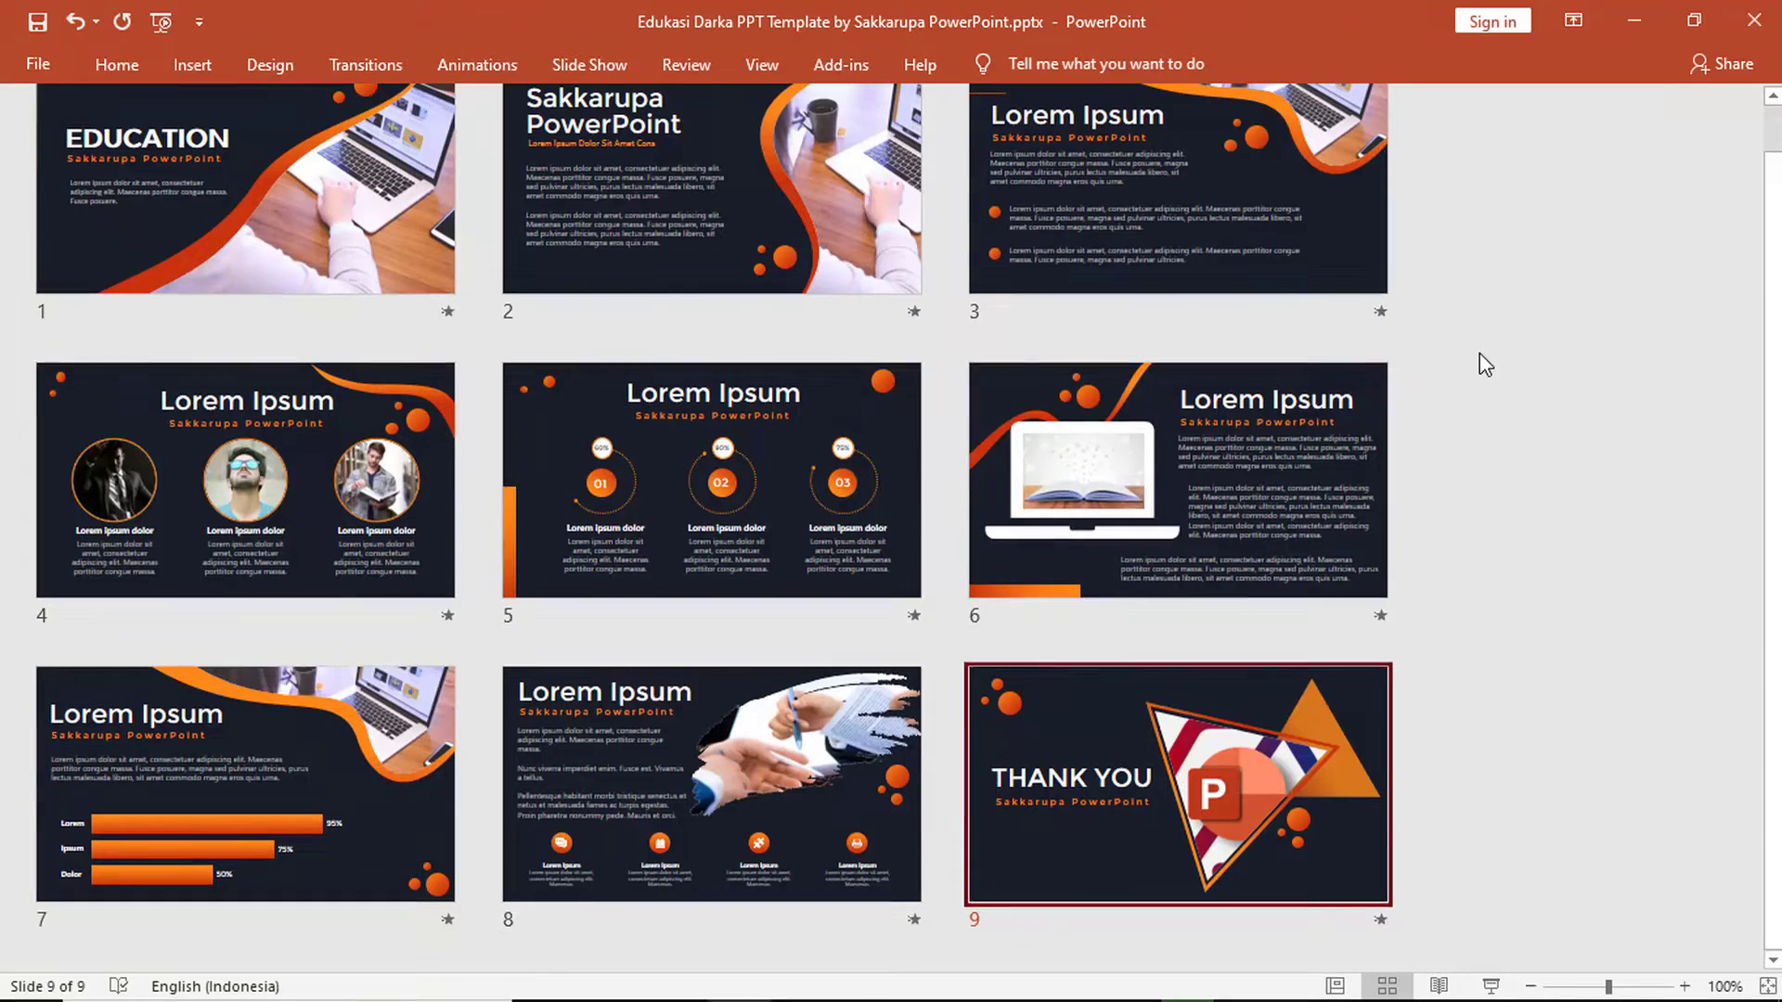
# Return to Normal view on slide 1 with the Home ribbon pinned open.
pyautogui.scroll(1, 1480, 352)
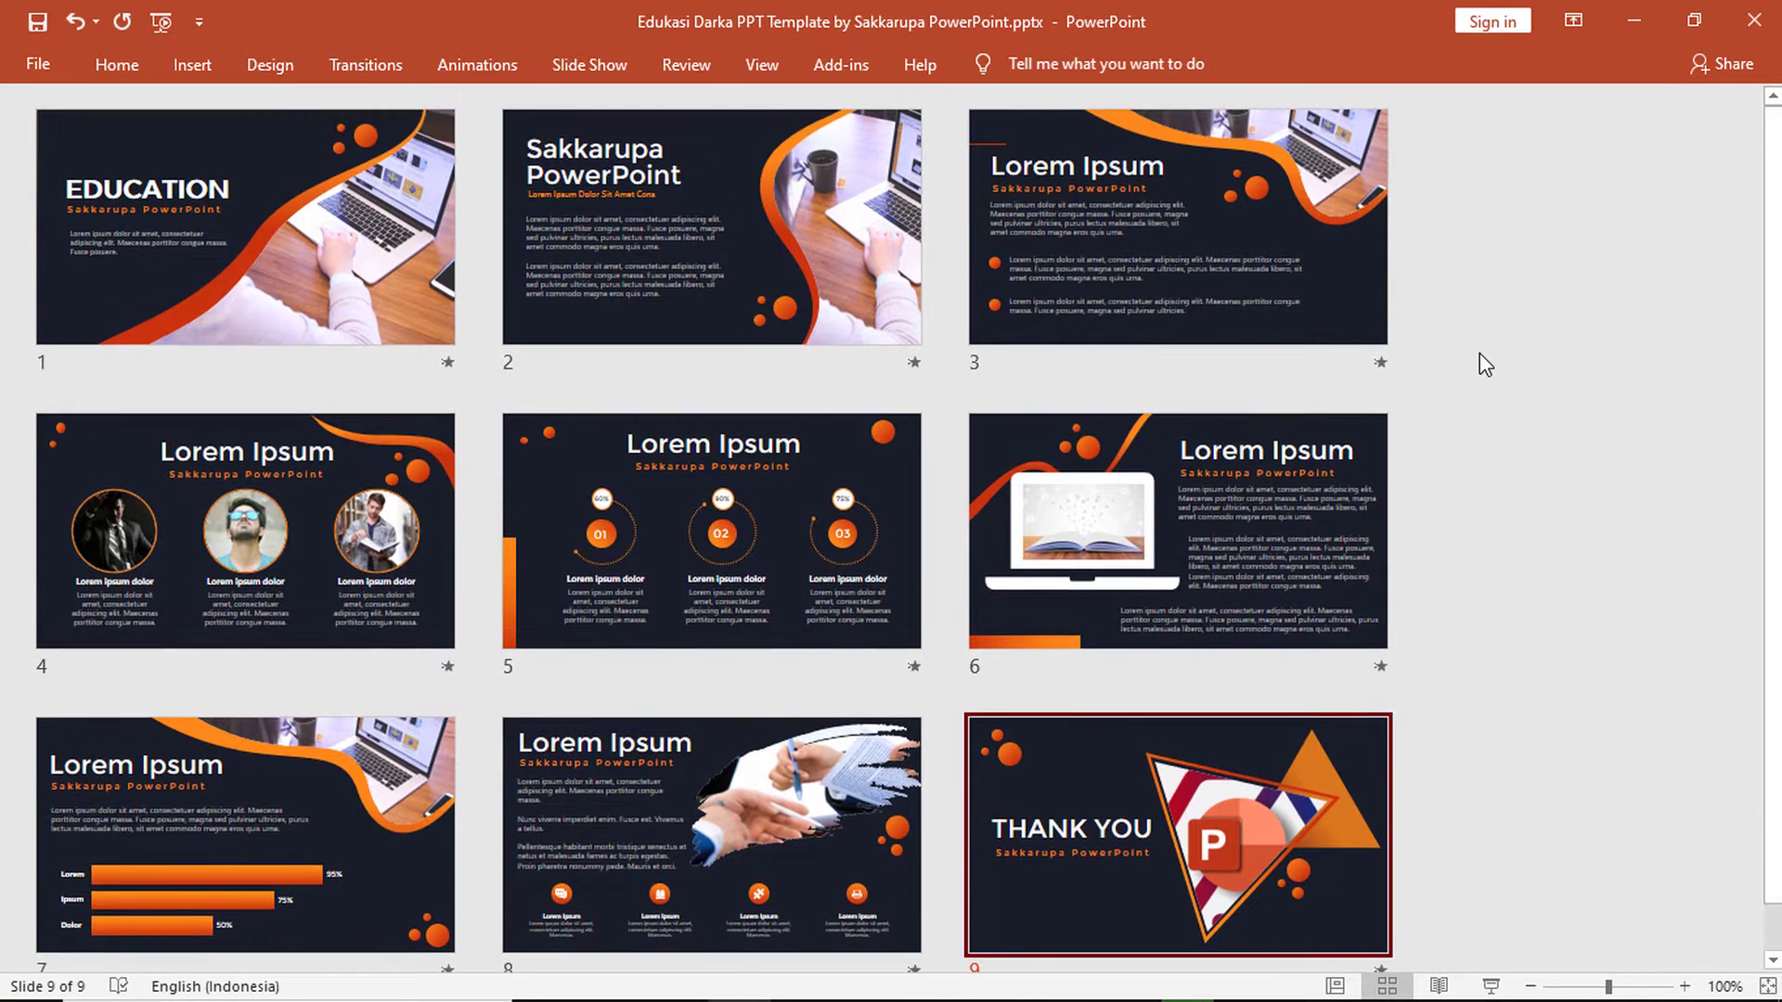
pyautogui.click(1335, 986)
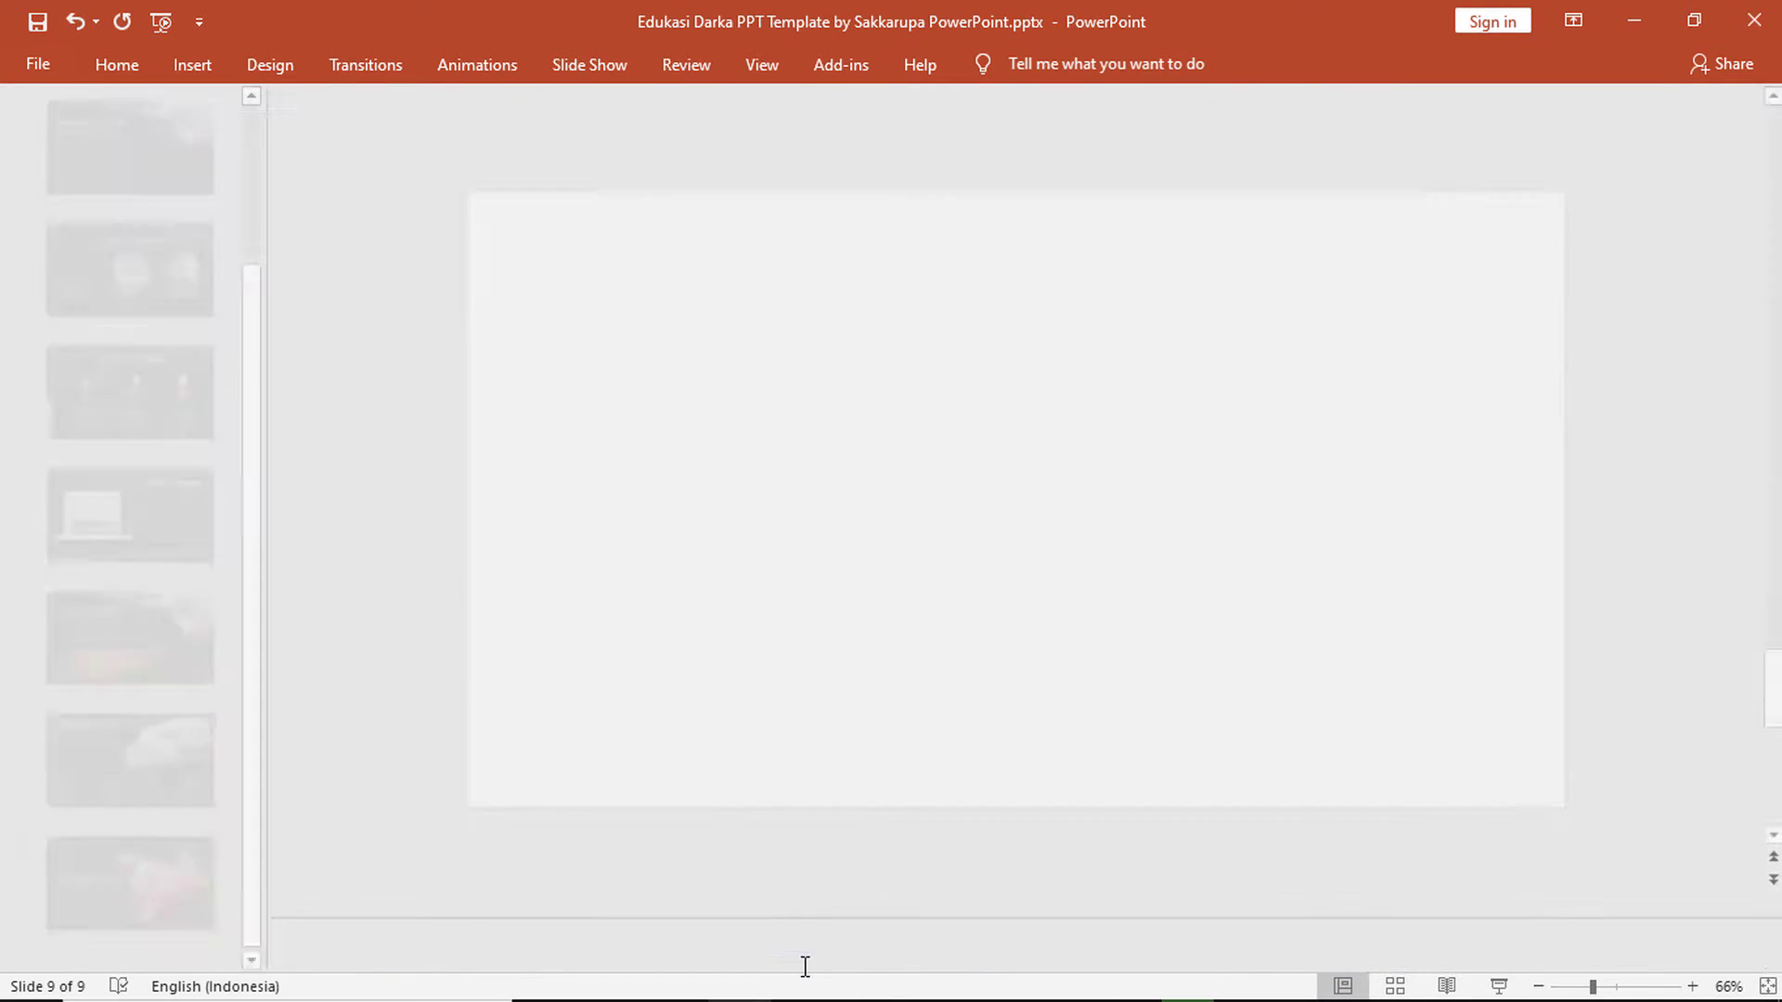
pyautogui.press('Home')
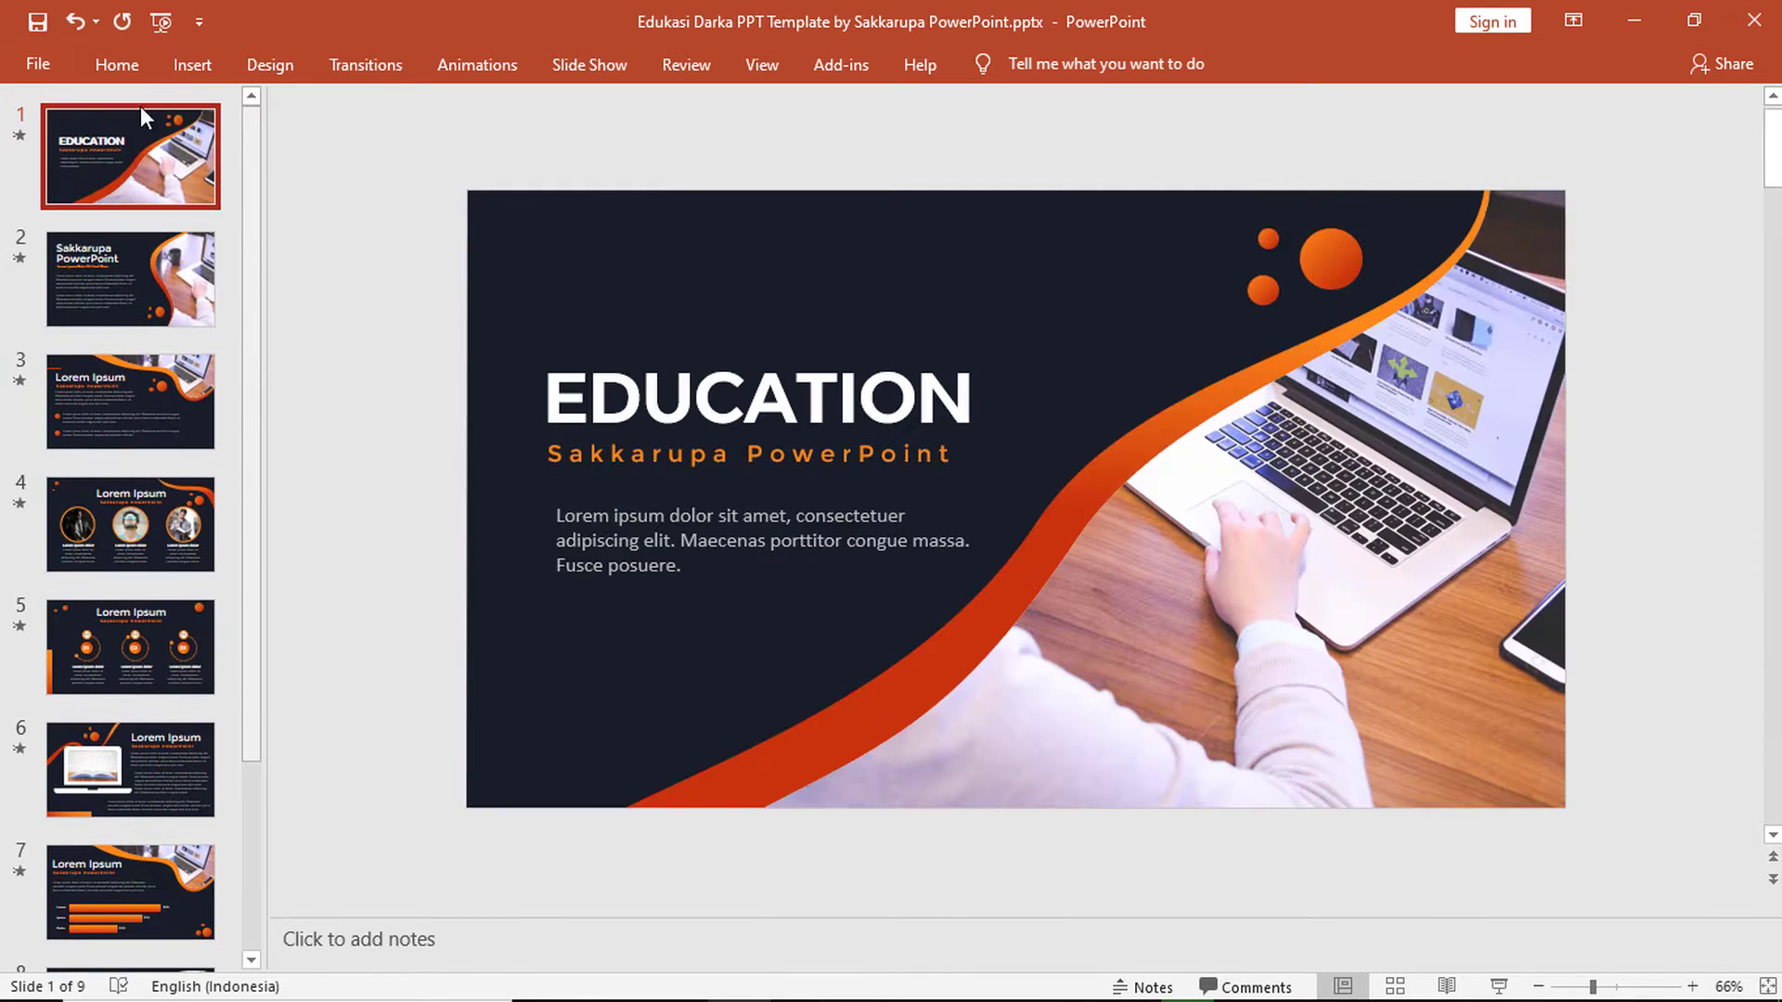
pyautogui.click(143, 65)
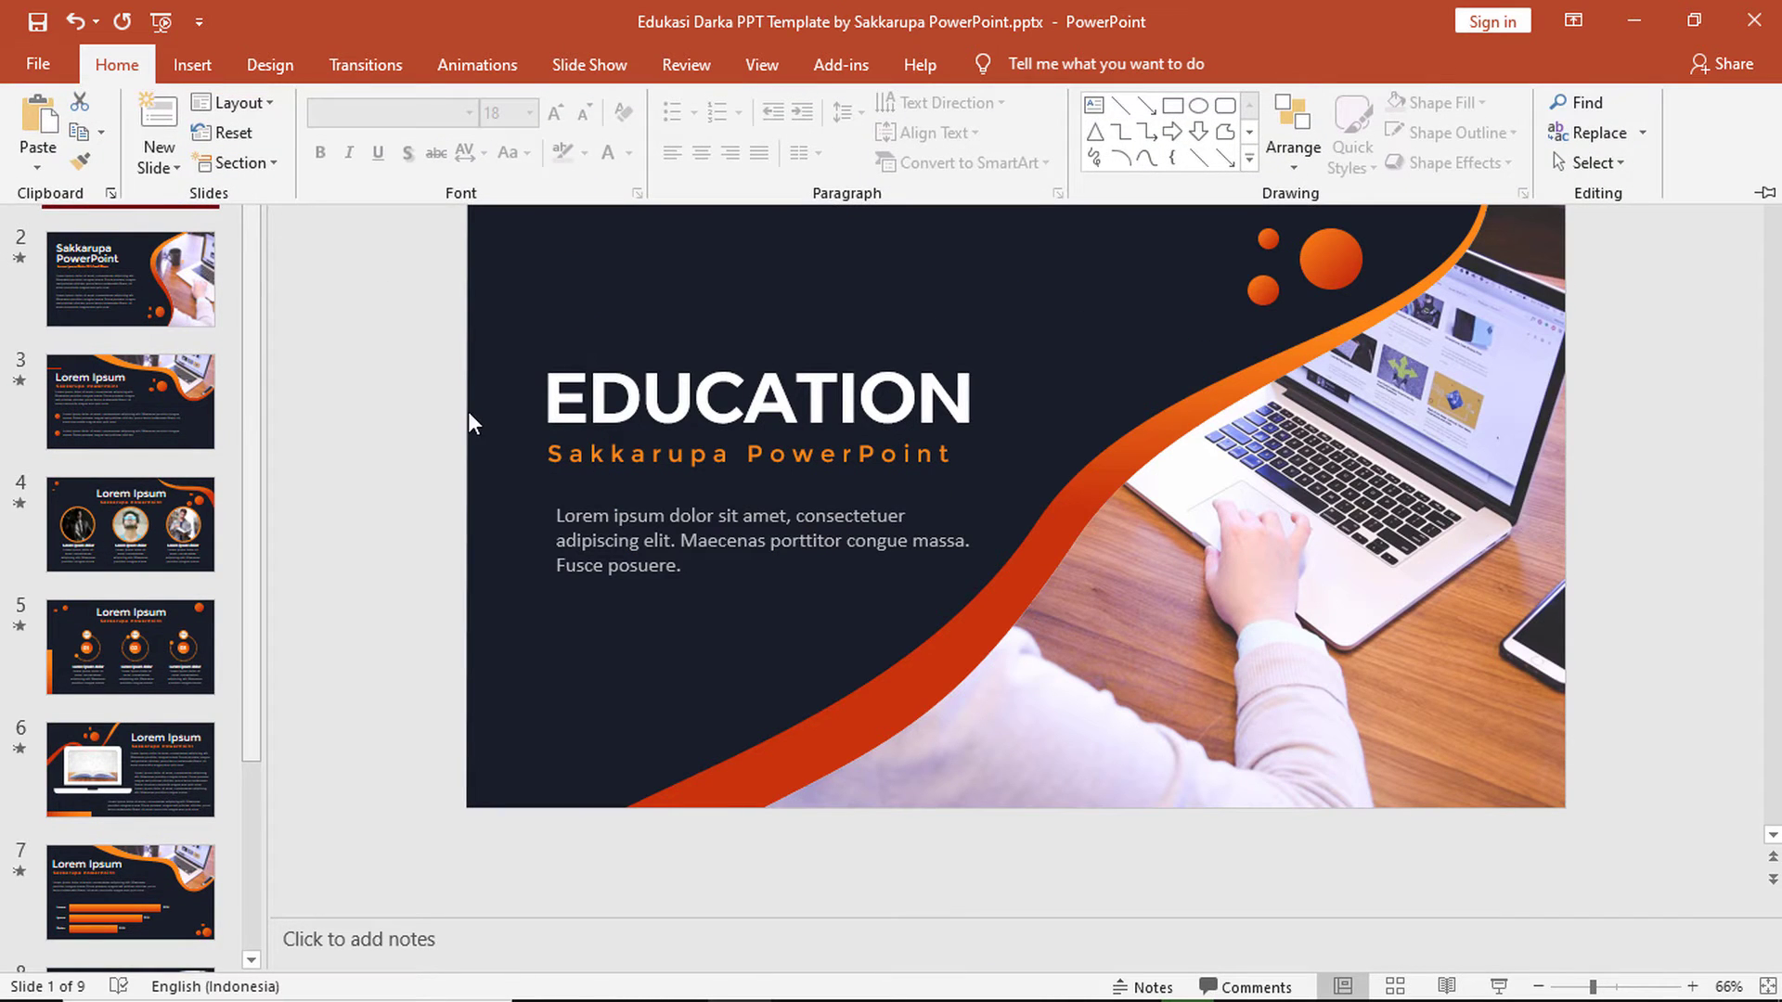
pyautogui.hotkey('ctrl', 'F1')
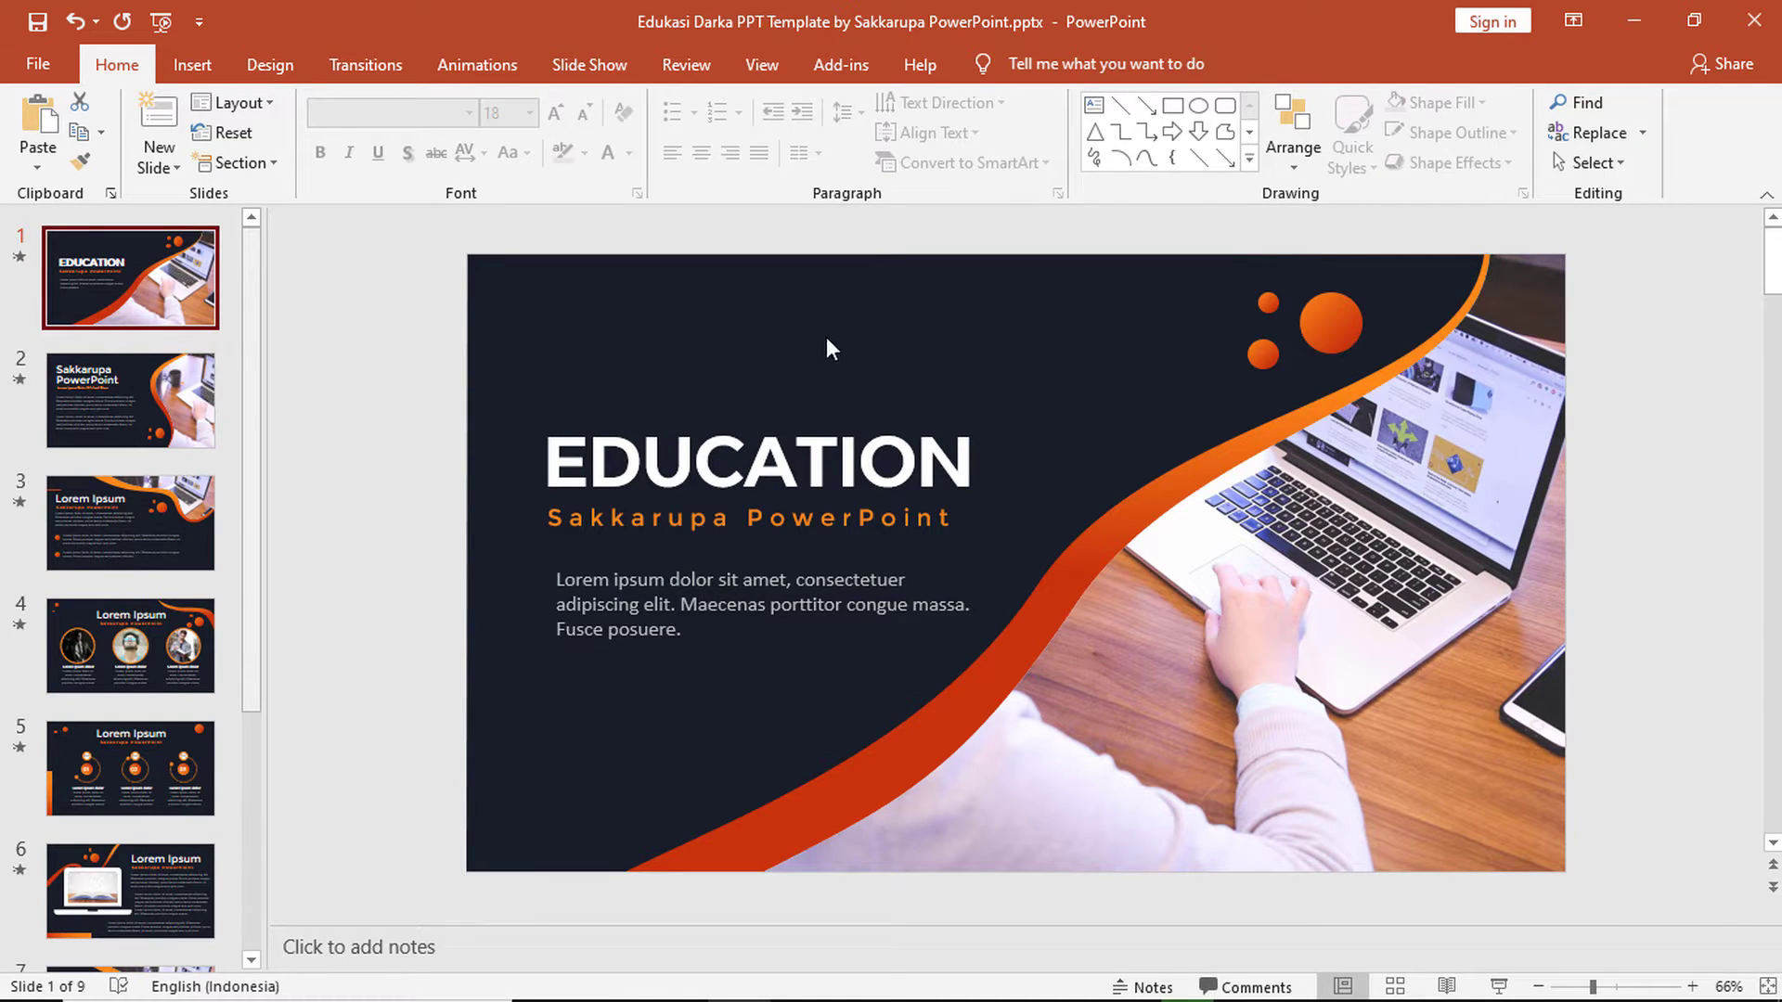
# Replace the title slide's laptop photo with laptop-3196481_1920.jpg from file.
pyautogui.click(1498, 586)
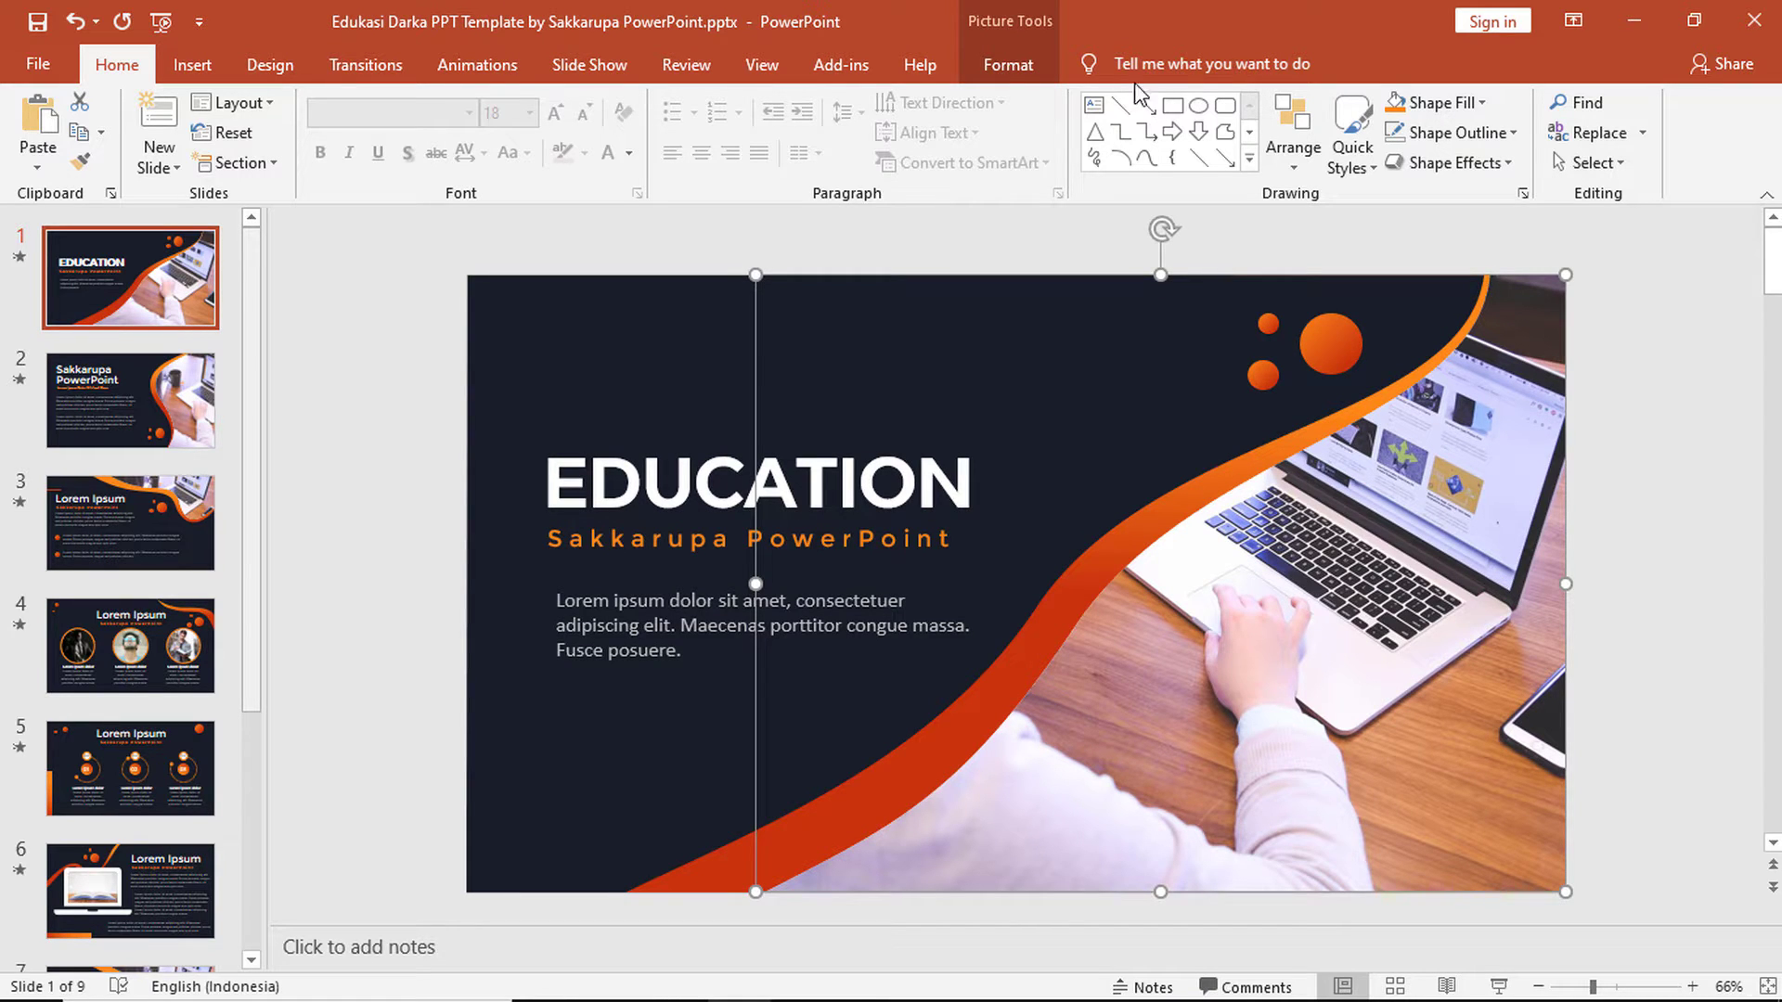
pyautogui.click(1025, 67)
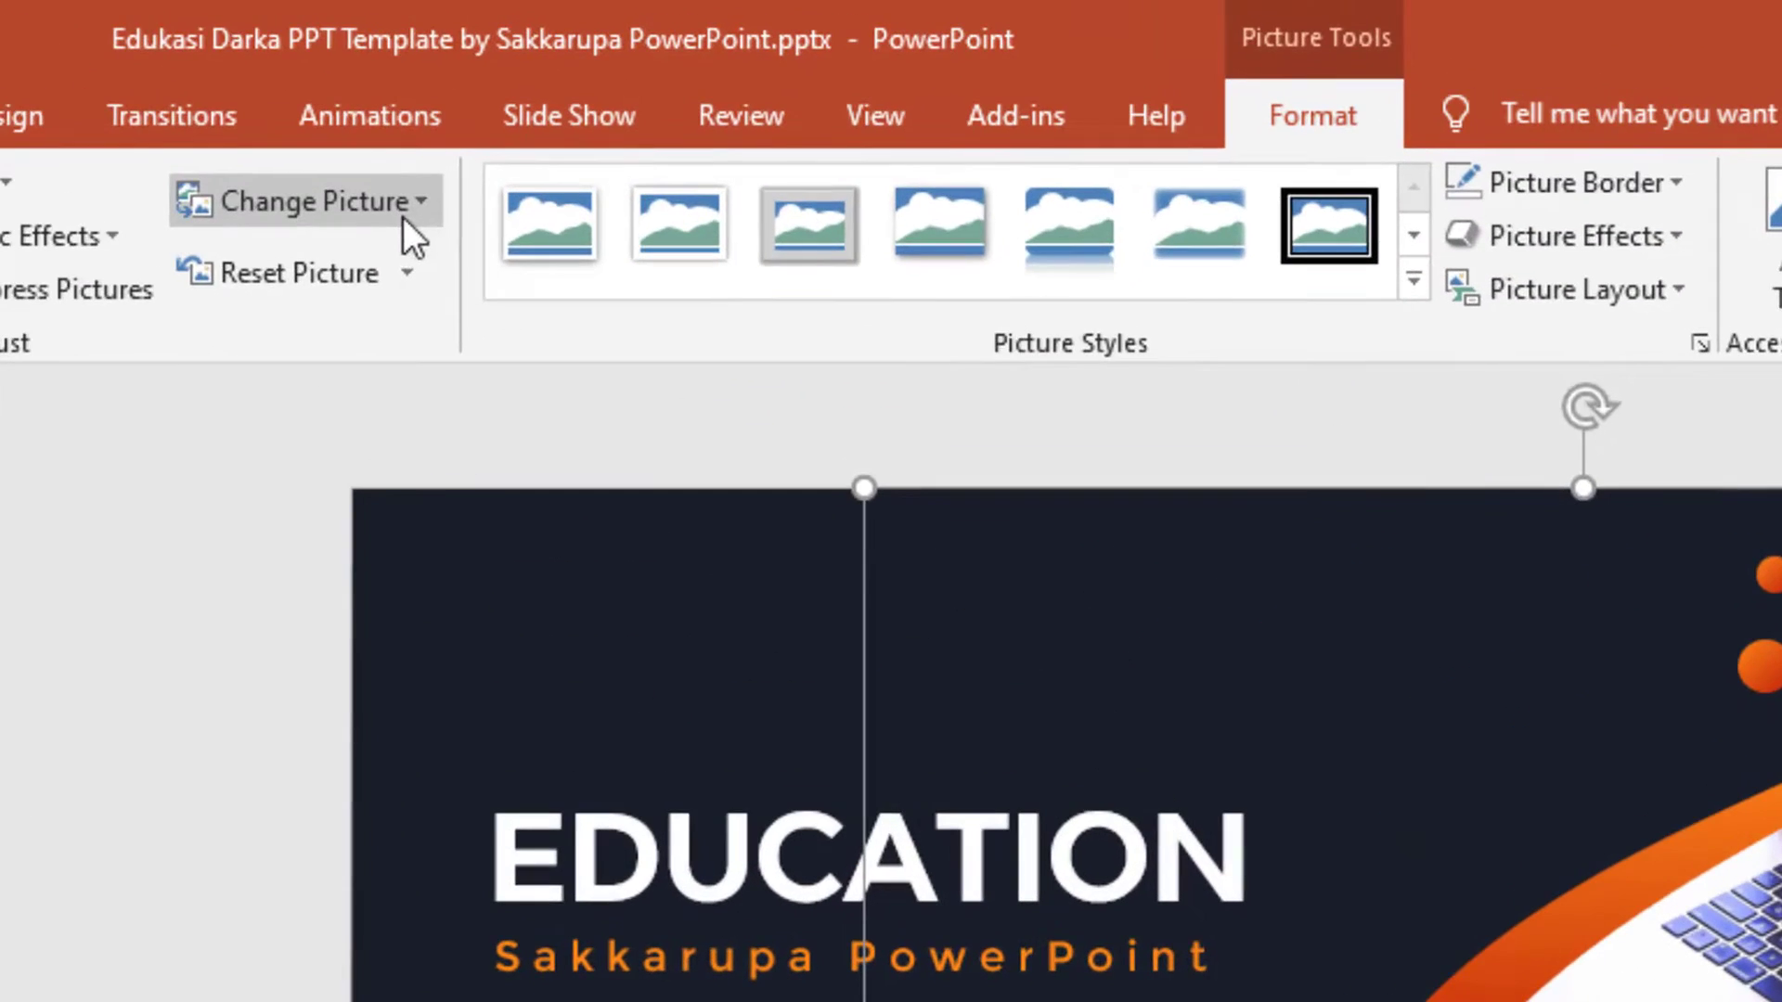
pyautogui.click(495, 119)
pyautogui.click(402, 259)
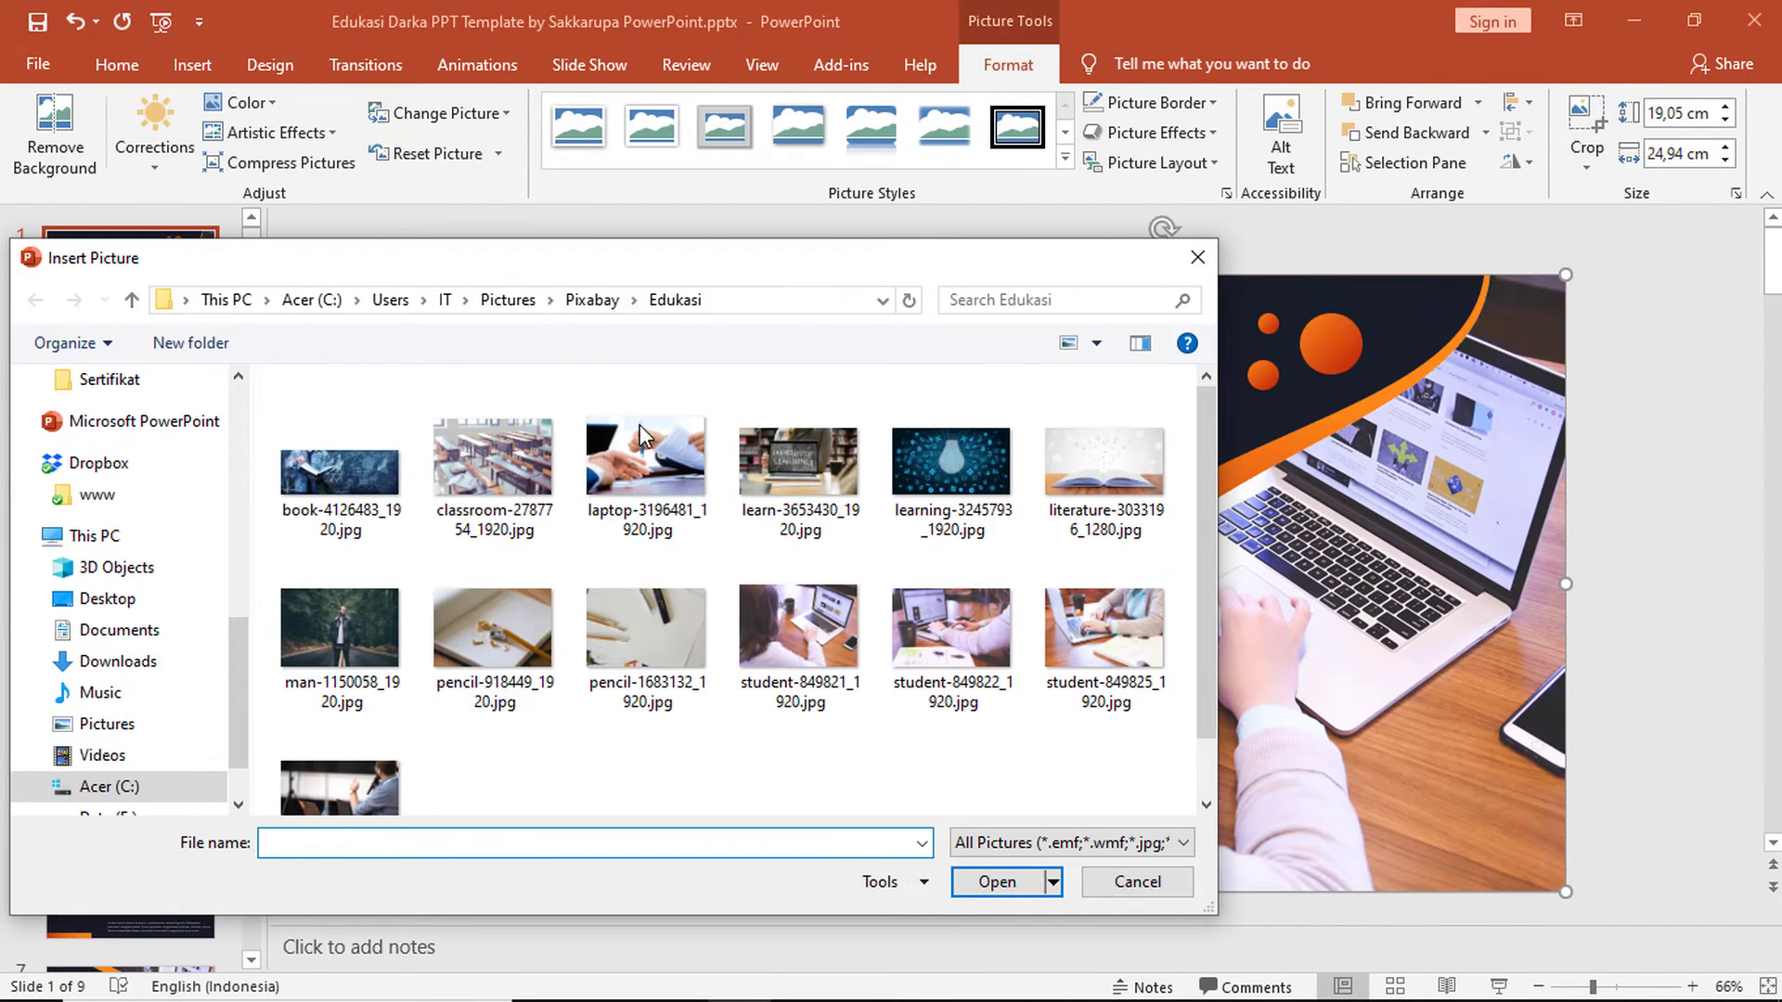
pyautogui.doubleClick(657, 469)
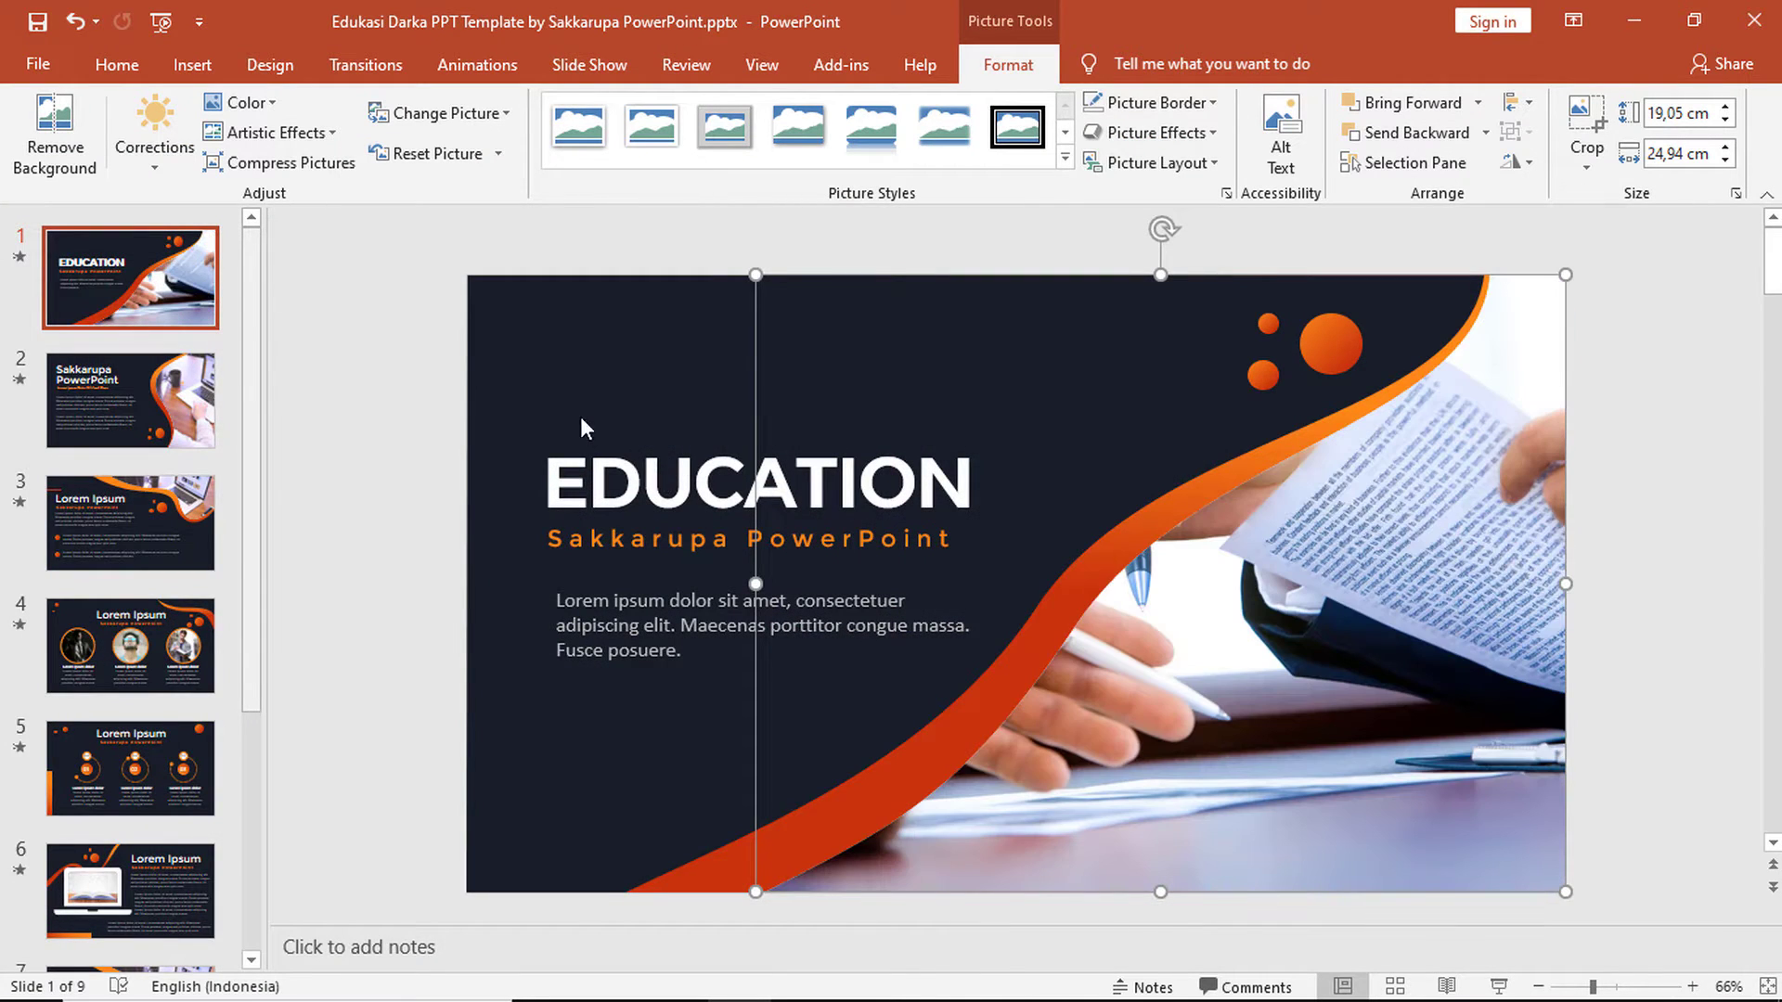
pyautogui.click(572, 409)
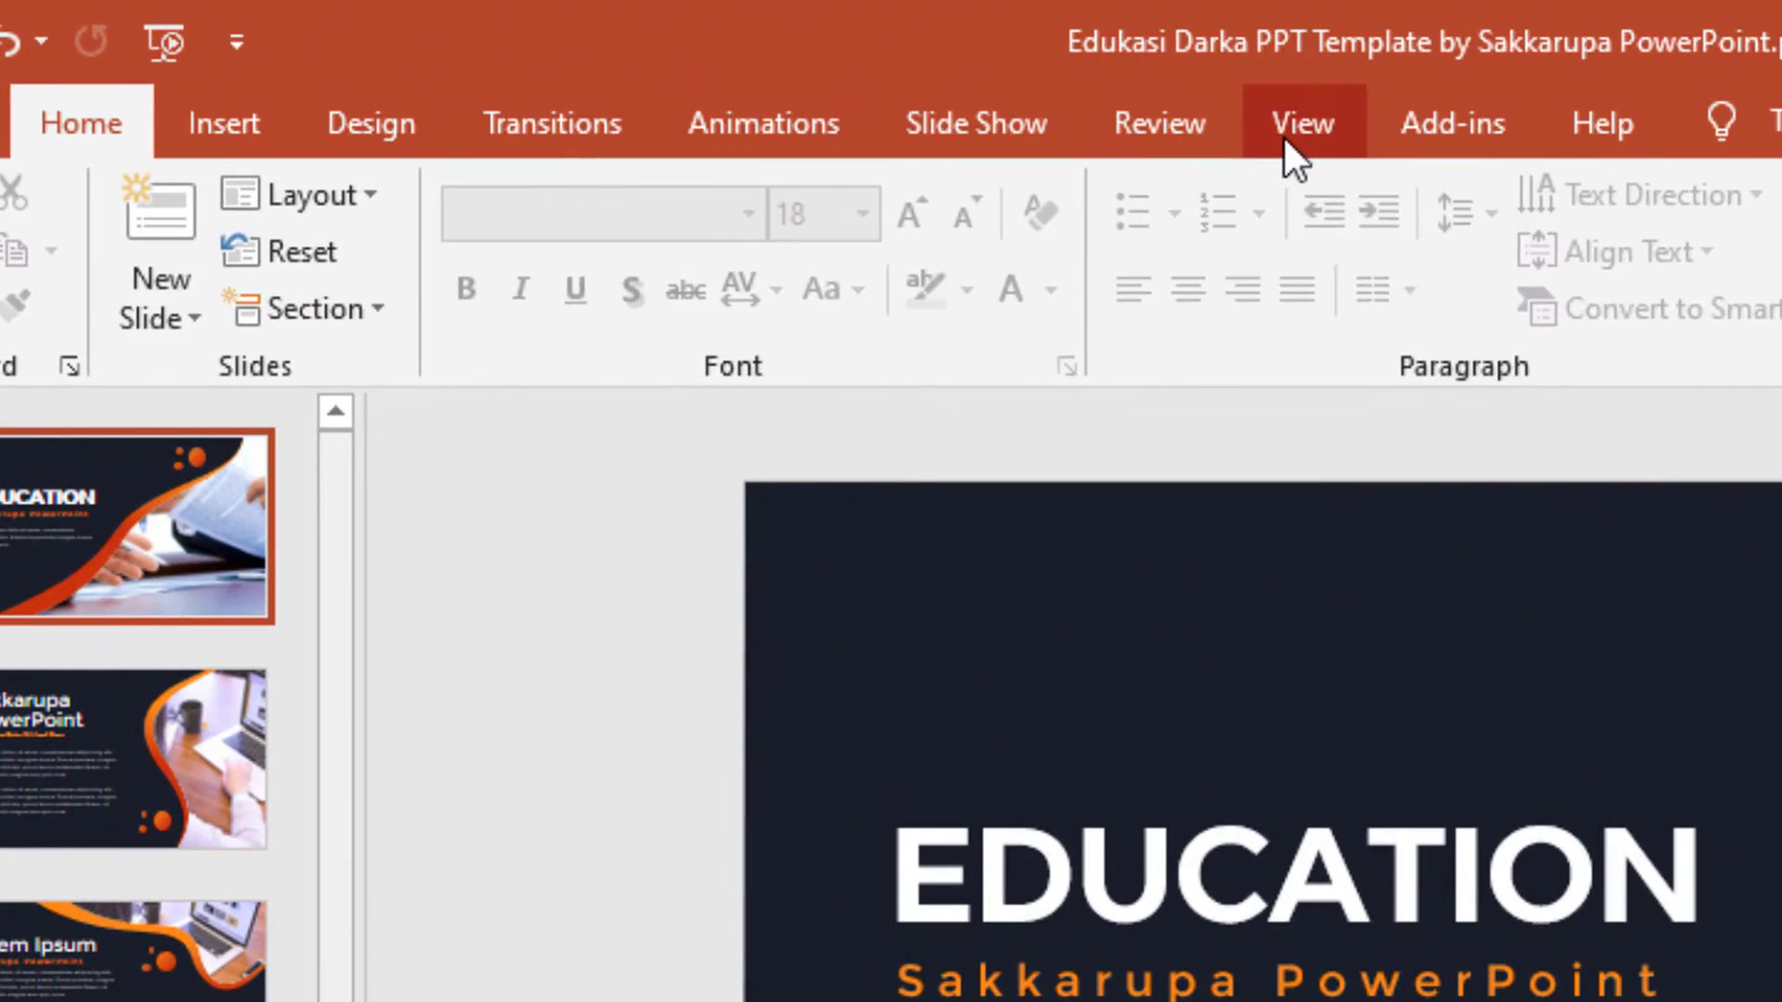
# In Slide Master, fill the title layout's navy wave shape orange, then close Master View.
pyautogui.click(752, 67)
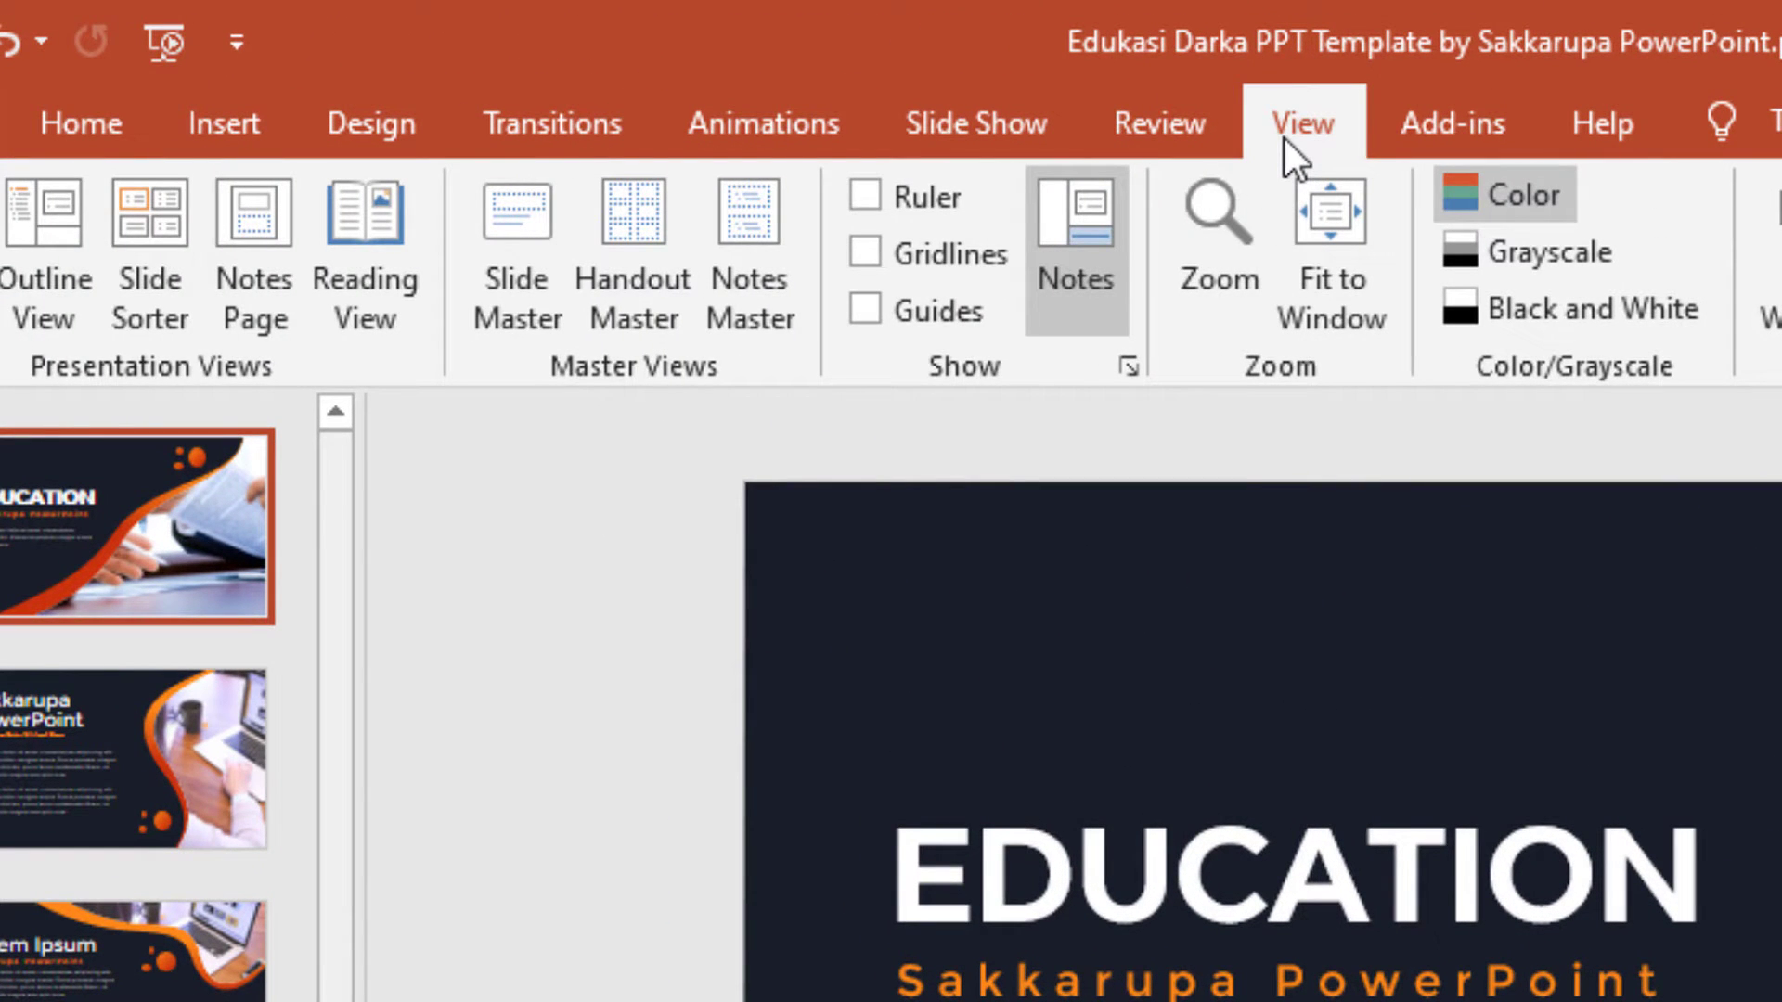
pyautogui.click(525, 278)
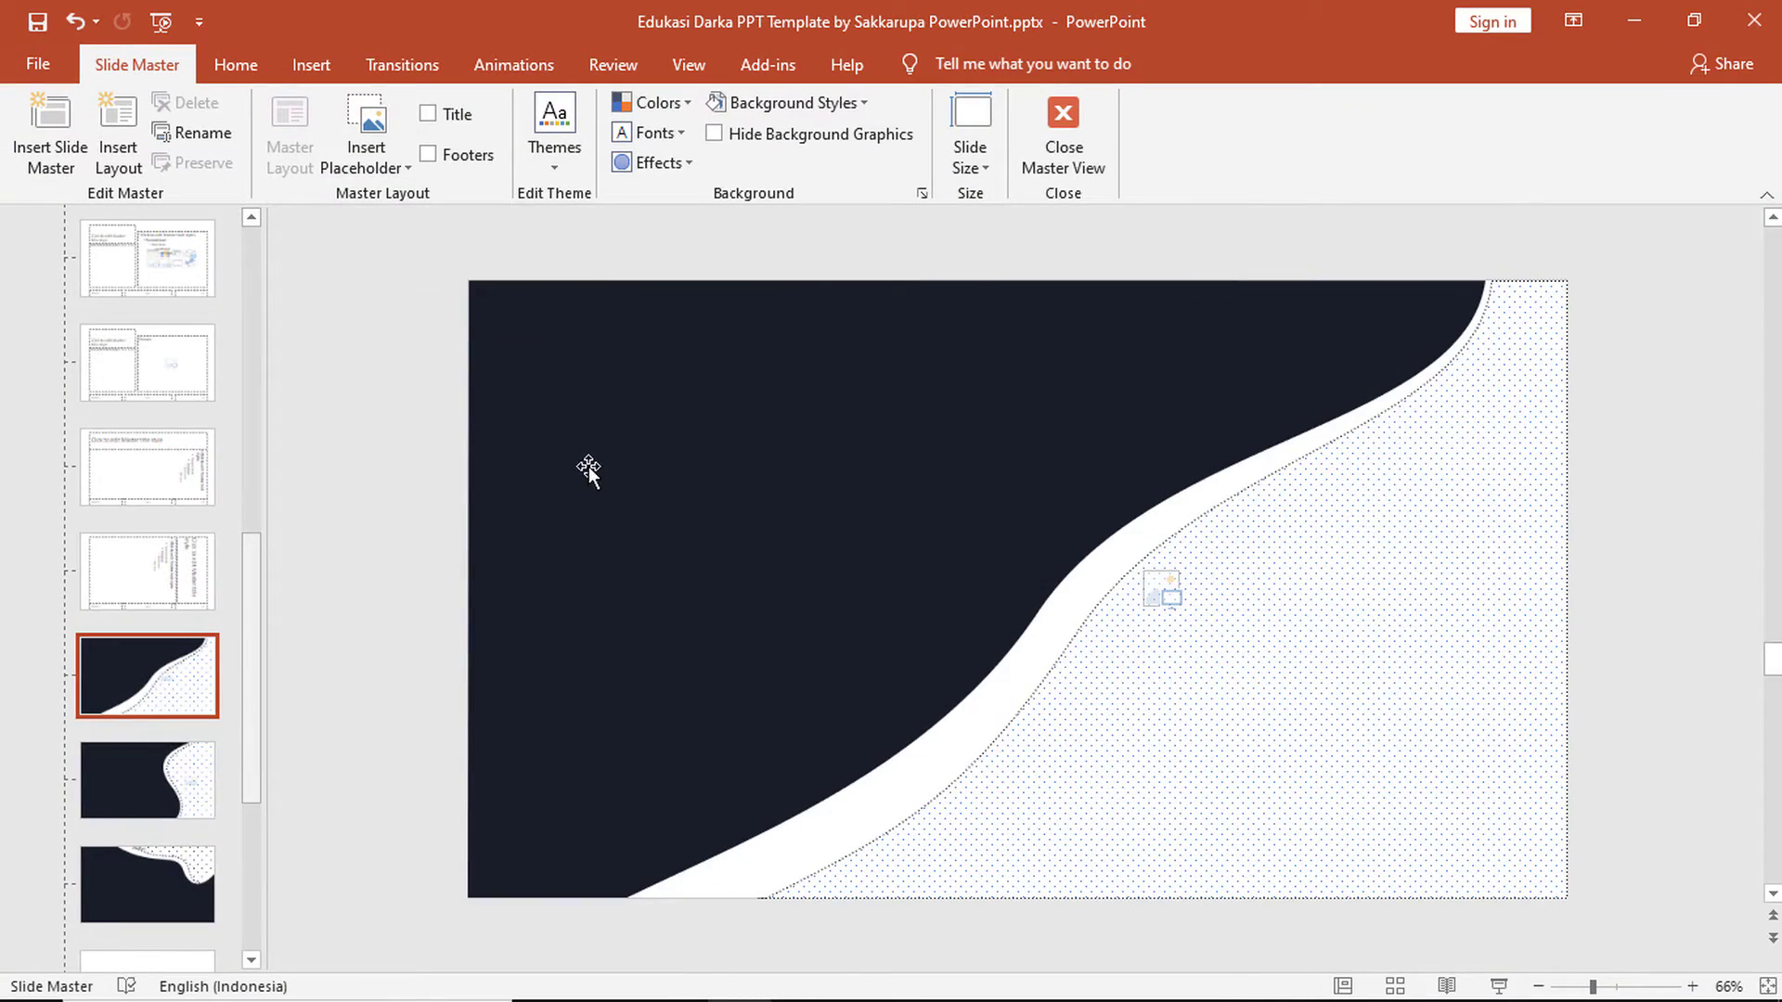
pyautogui.click(588, 469)
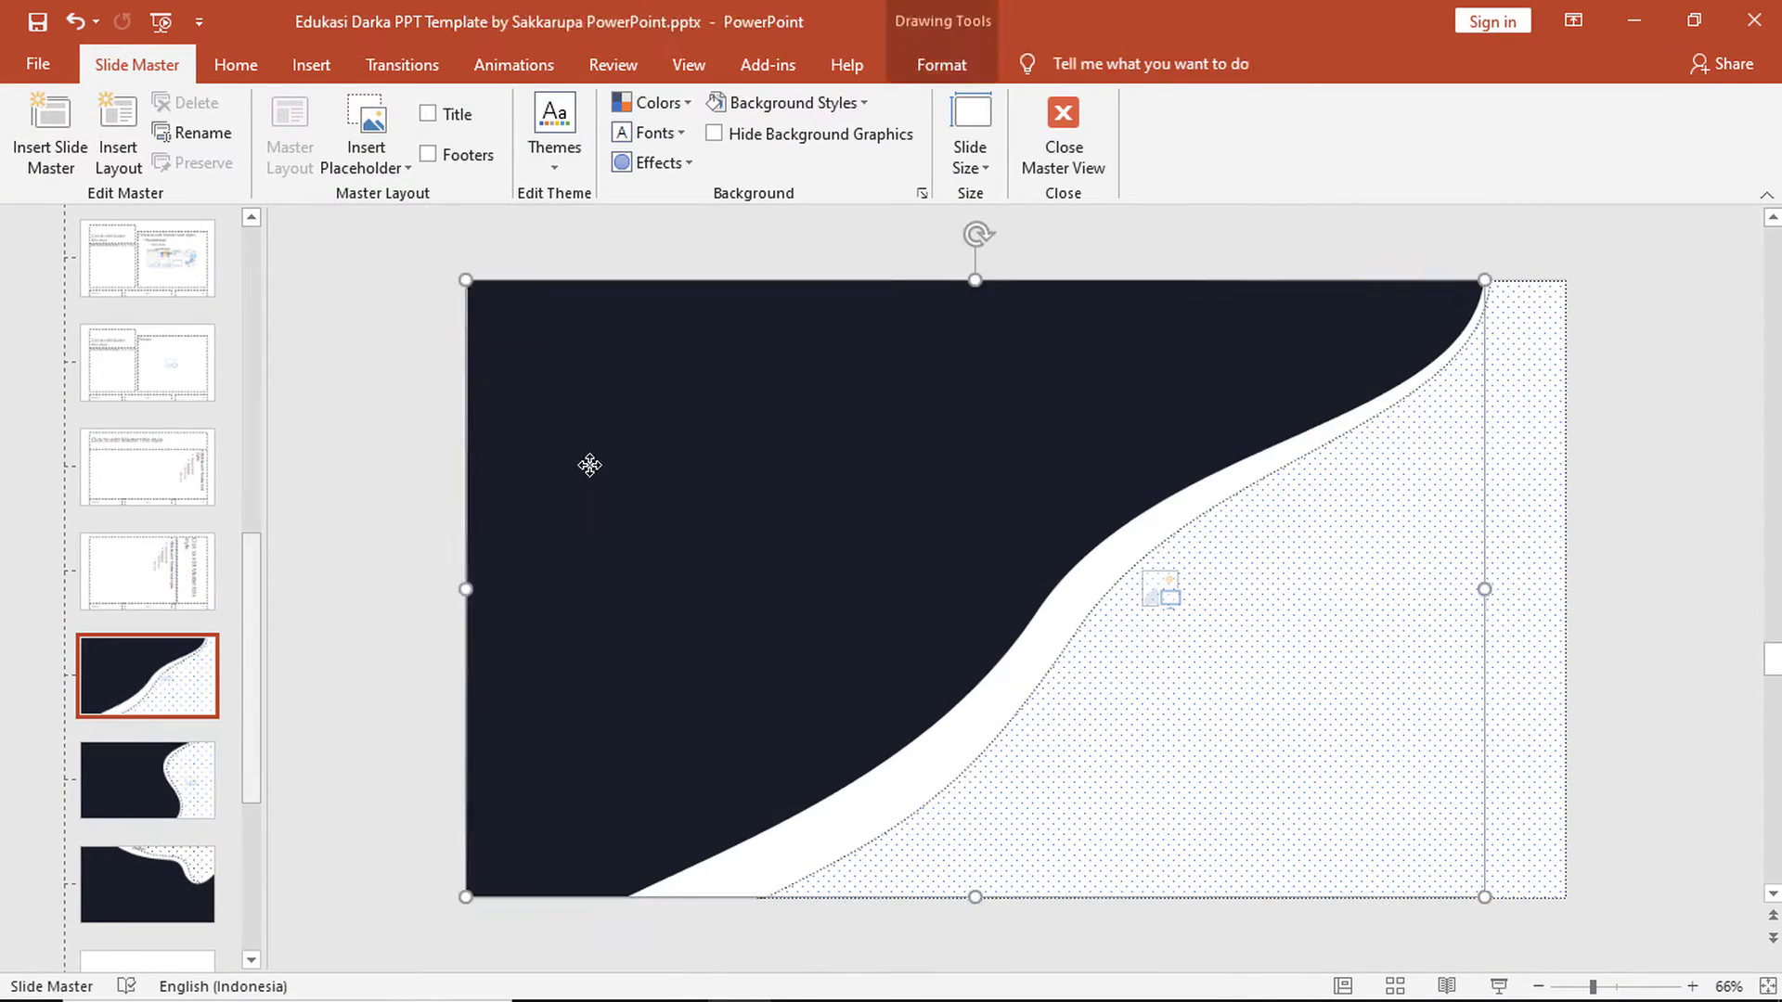
pyautogui.rightClick(588, 469)
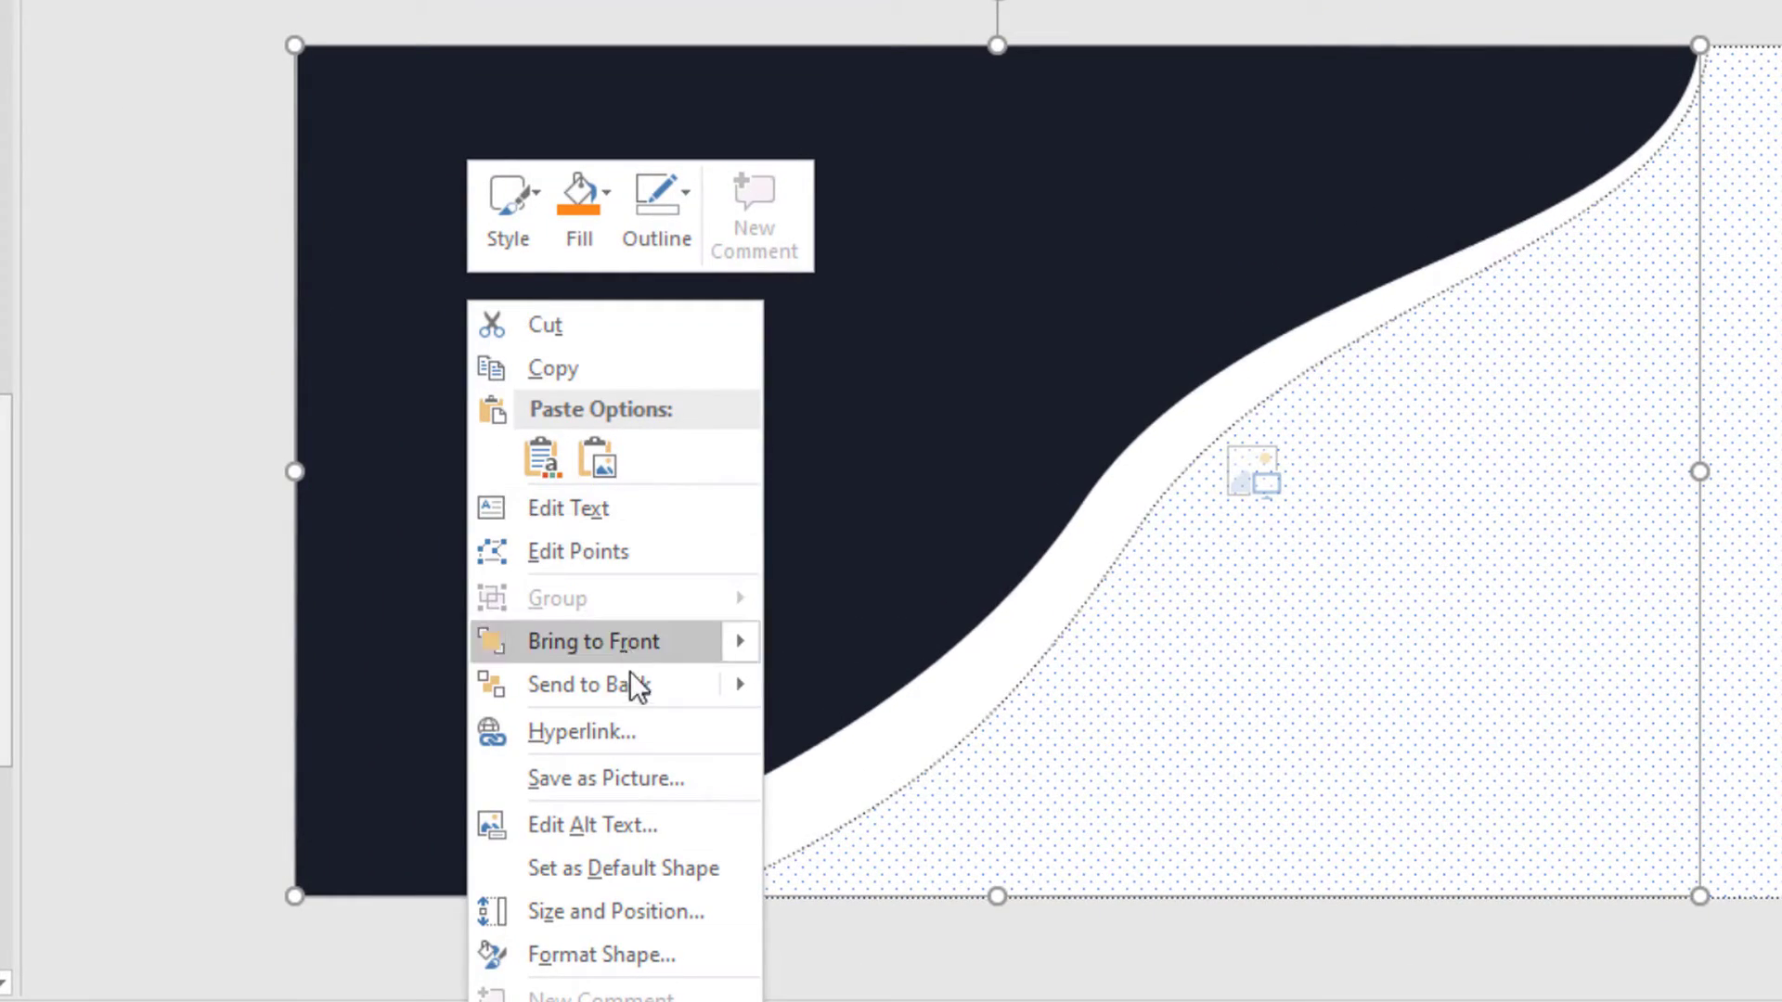
pyautogui.click(663, 951)
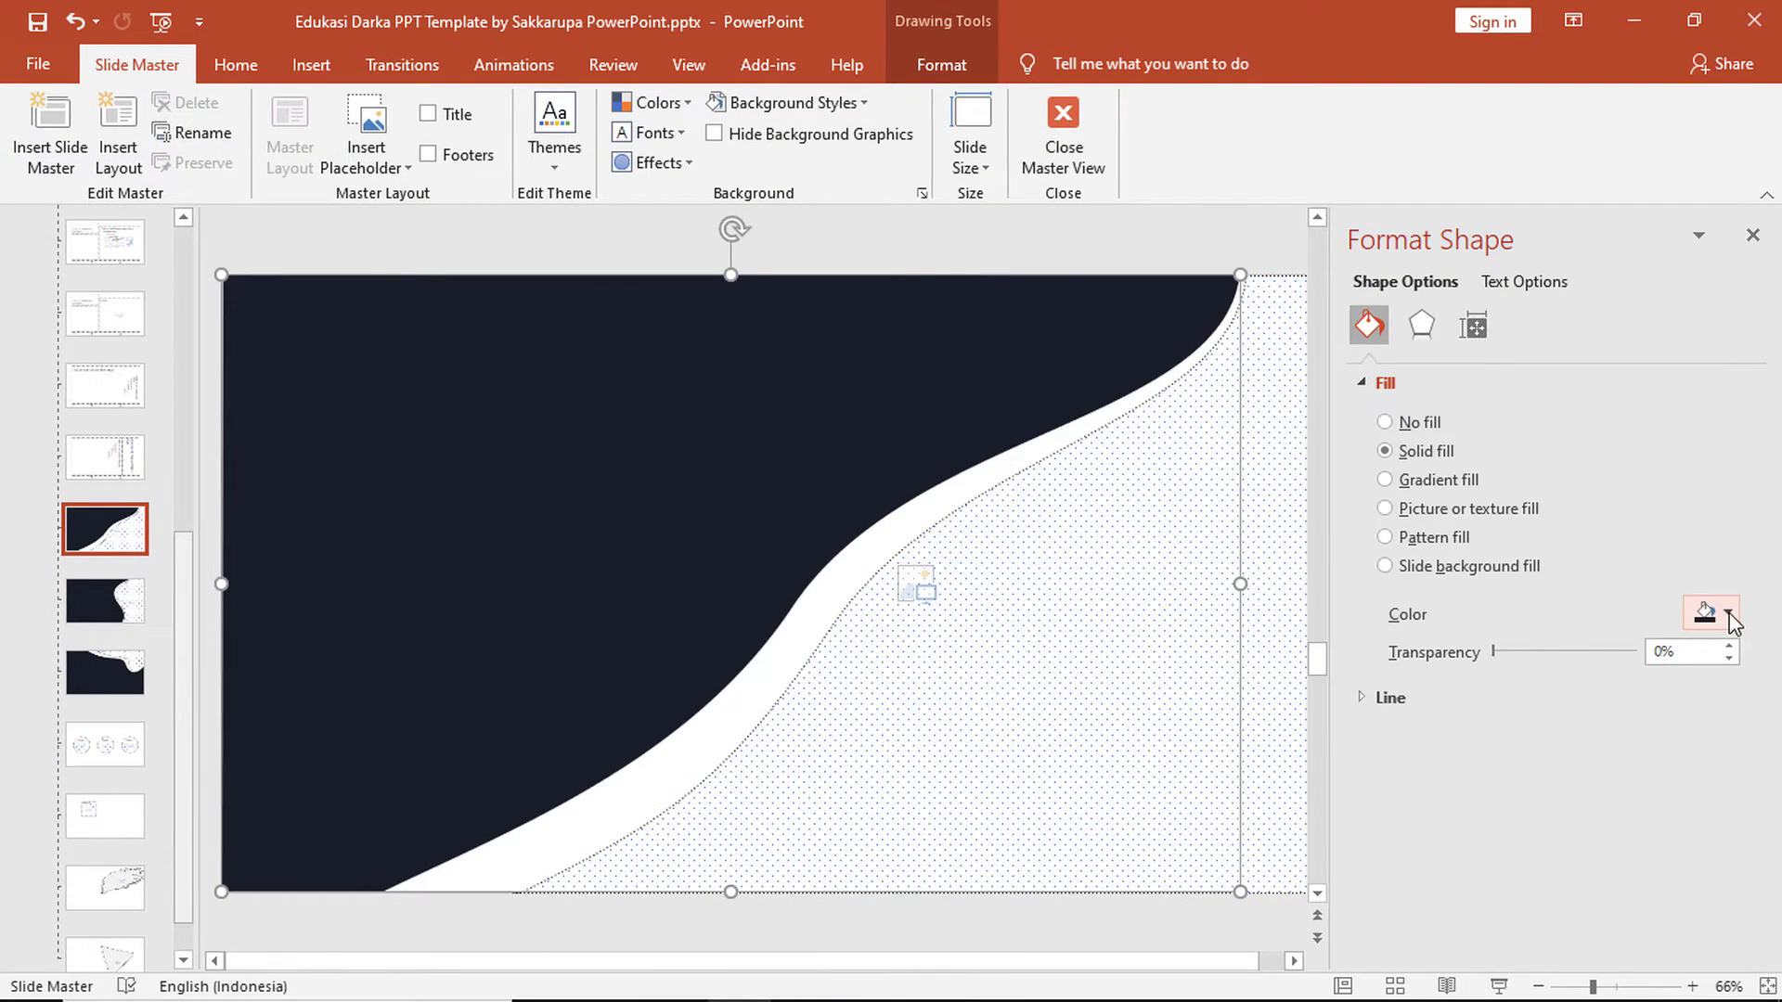
pyautogui.click(1727, 613)
pyautogui.click(1674, 755)
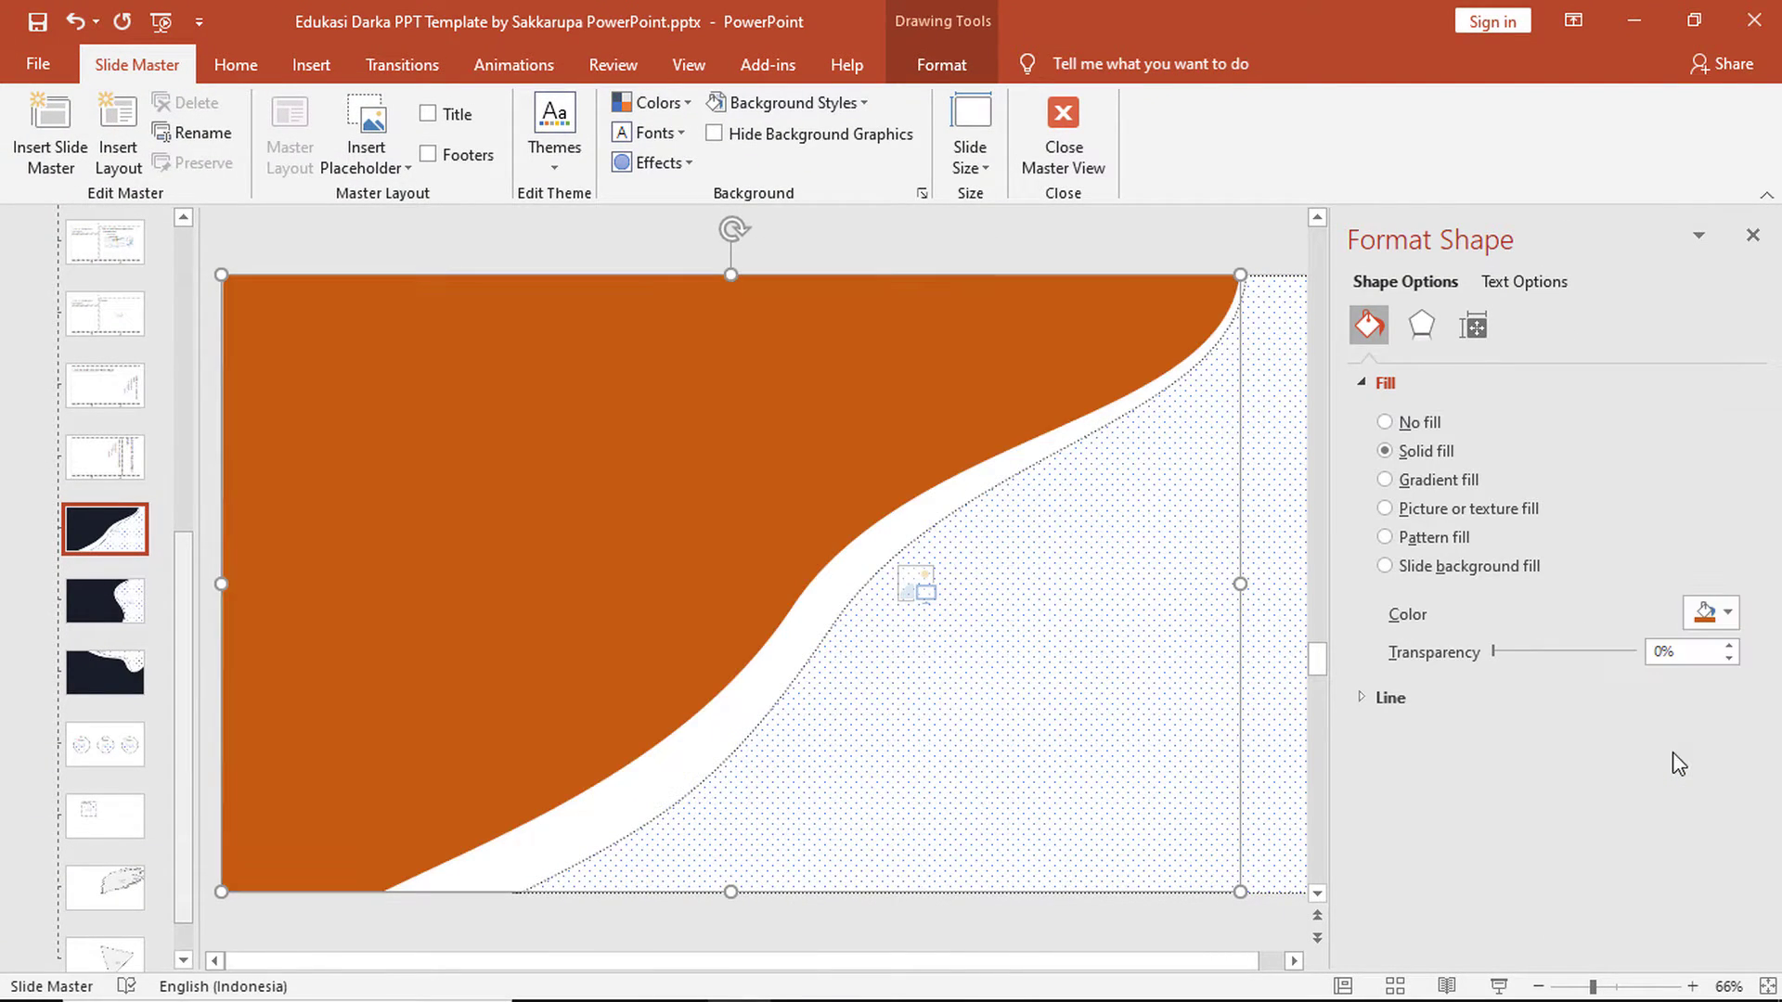
pyautogui.click(1752, 234)
pyautogui.click(1611, 231)
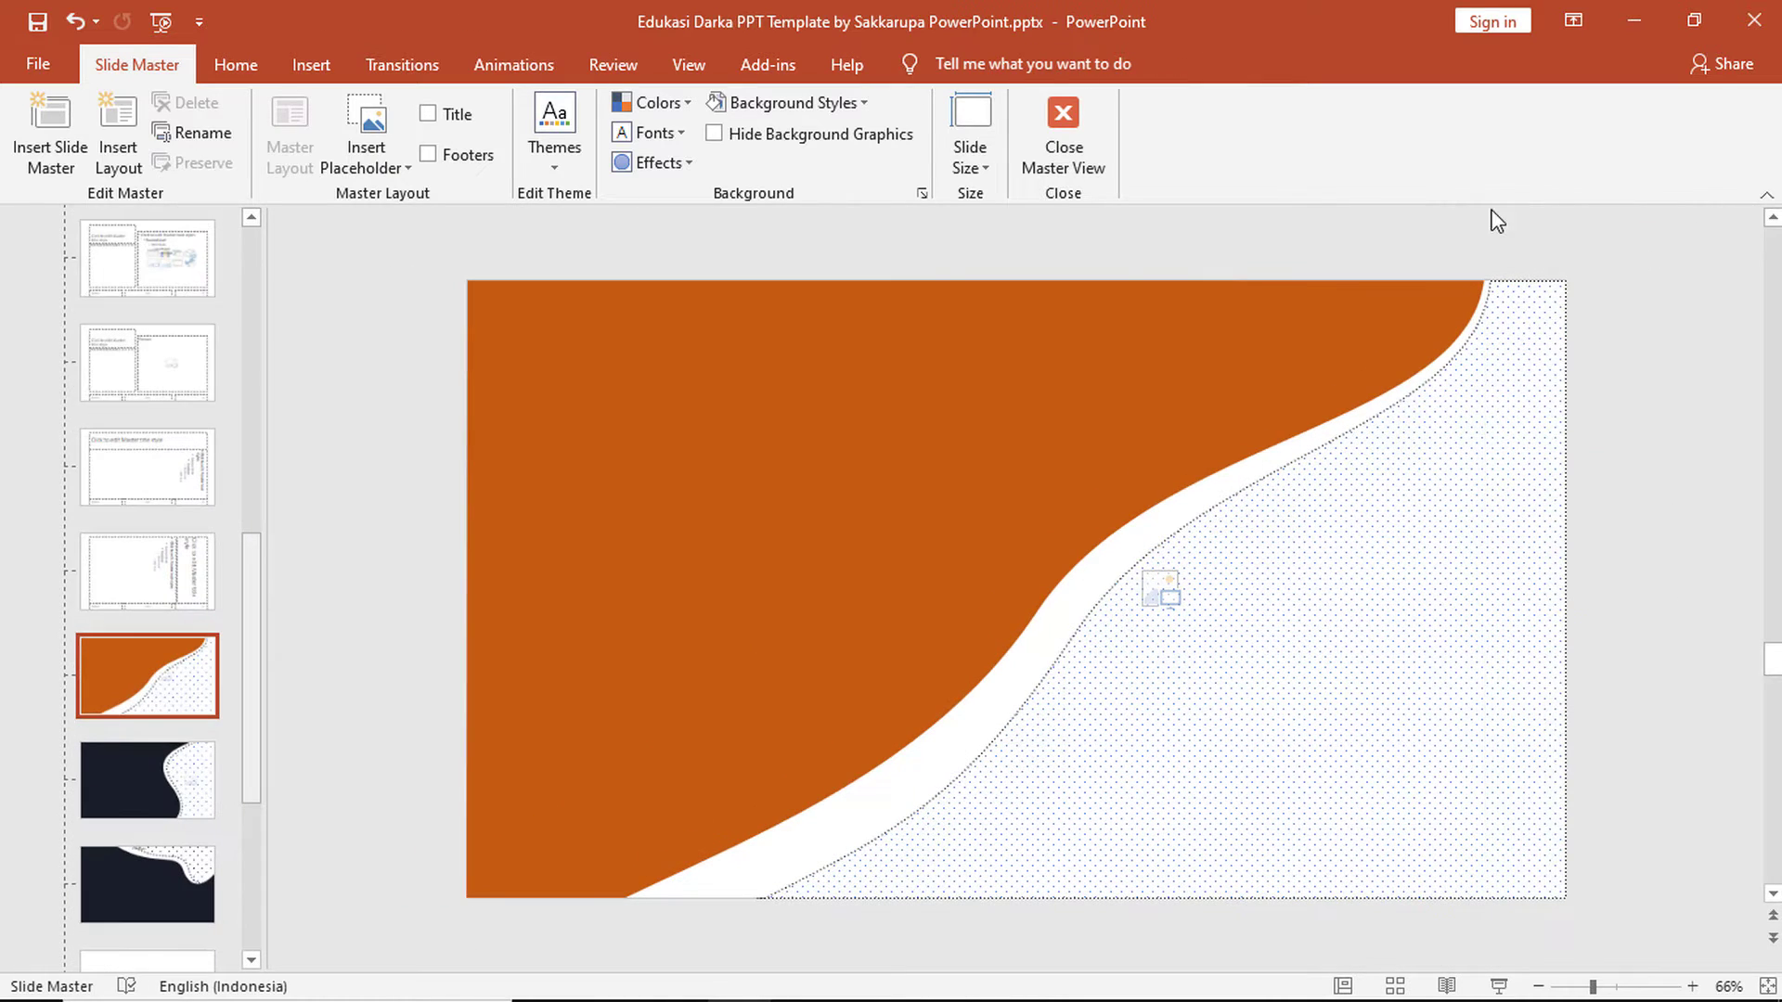
pyautogui.click(1067, 130)
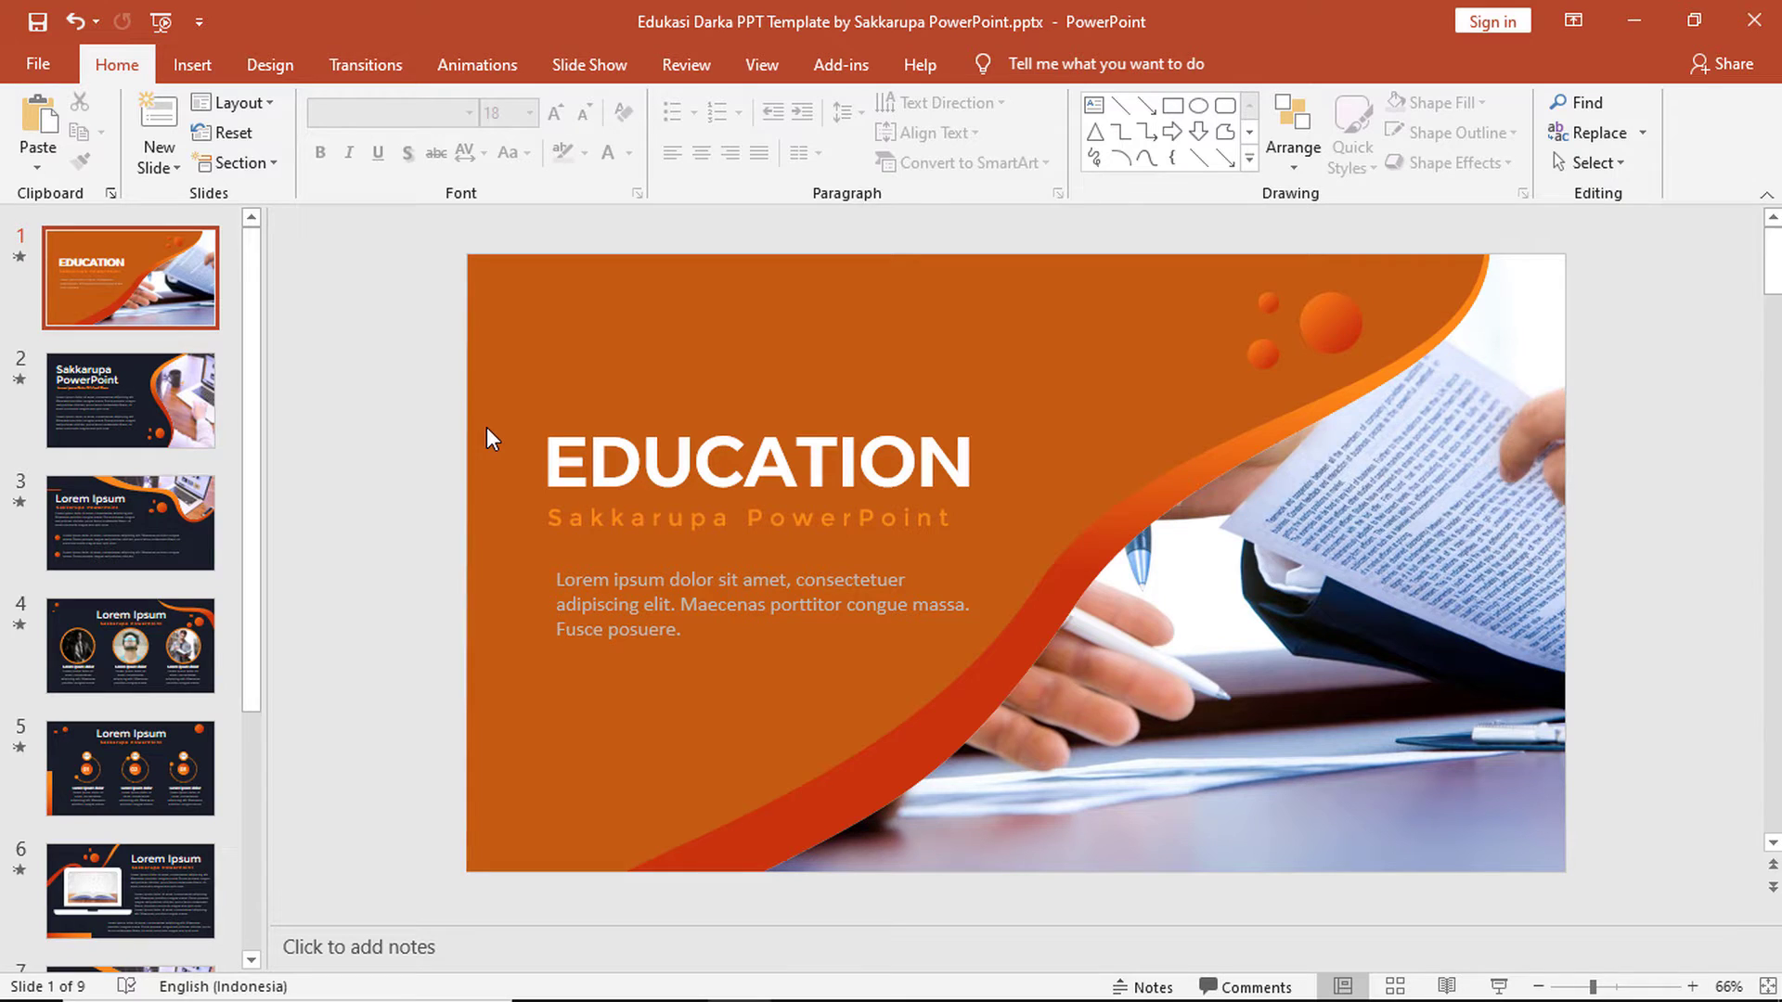
# Undo and redo the orange fill, then check the title slide's title, subtitle and body text boxes.
pyautogui.hotkey('ctrl', 'z')
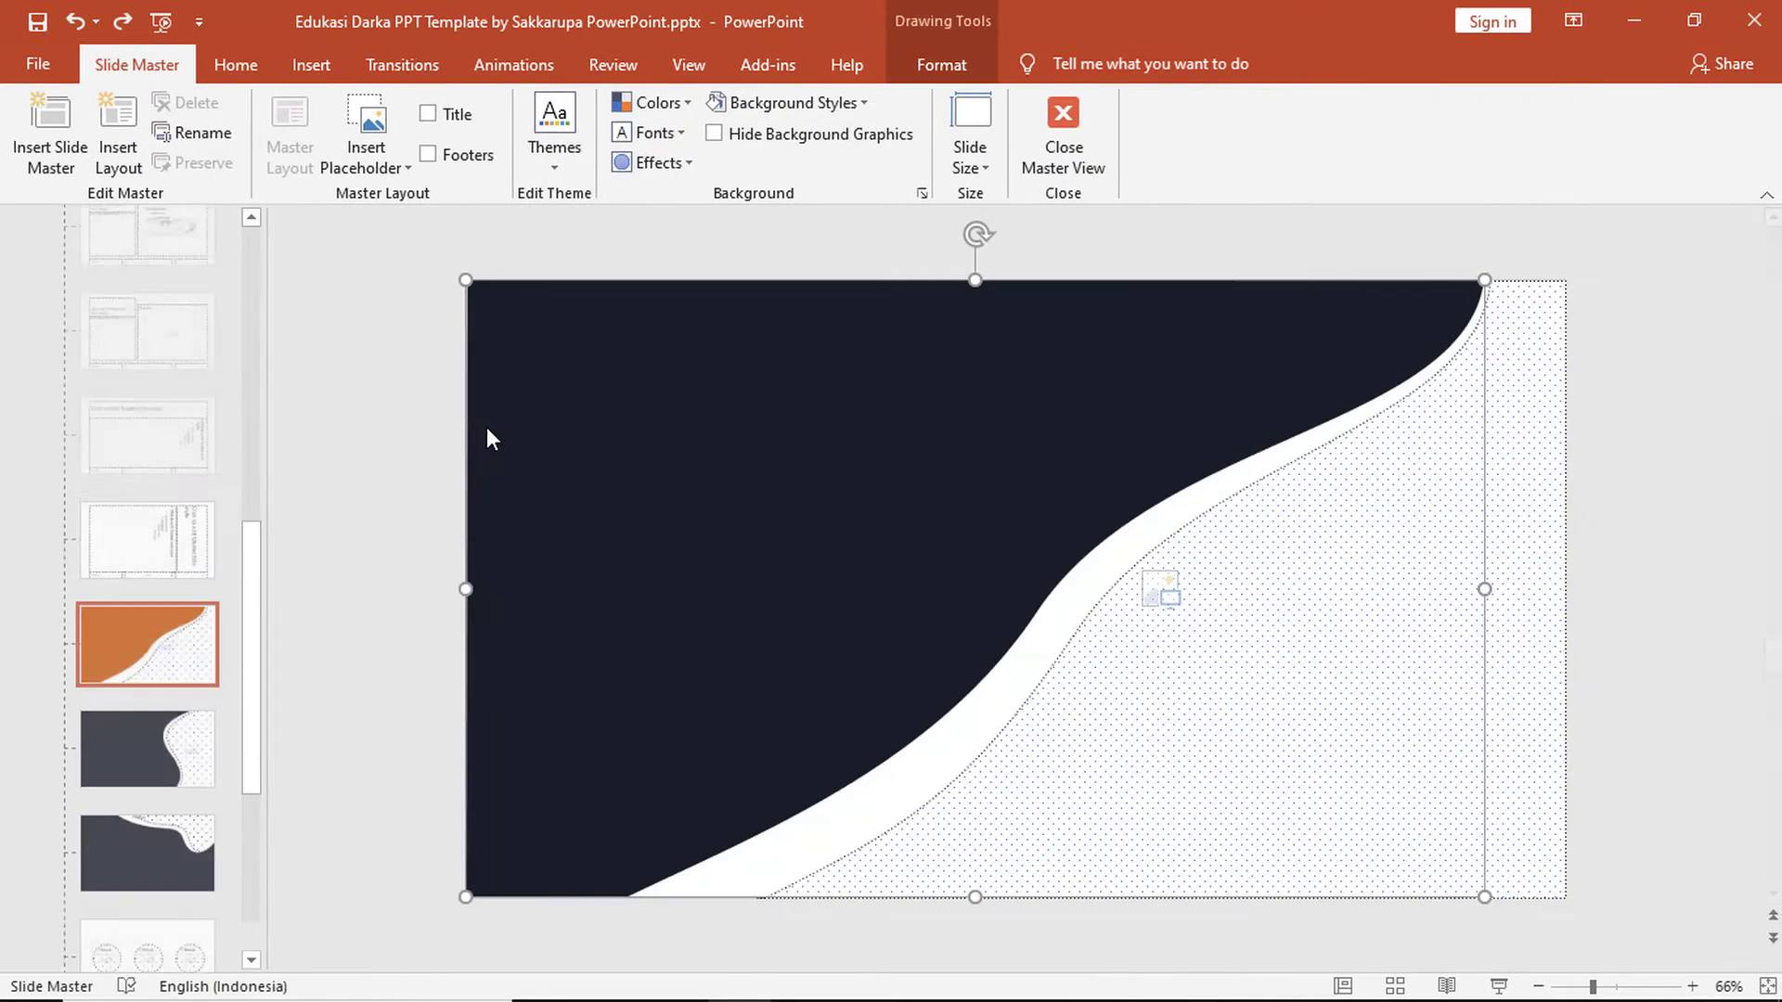
pyautogui.hotkey('ctrl', 'y')
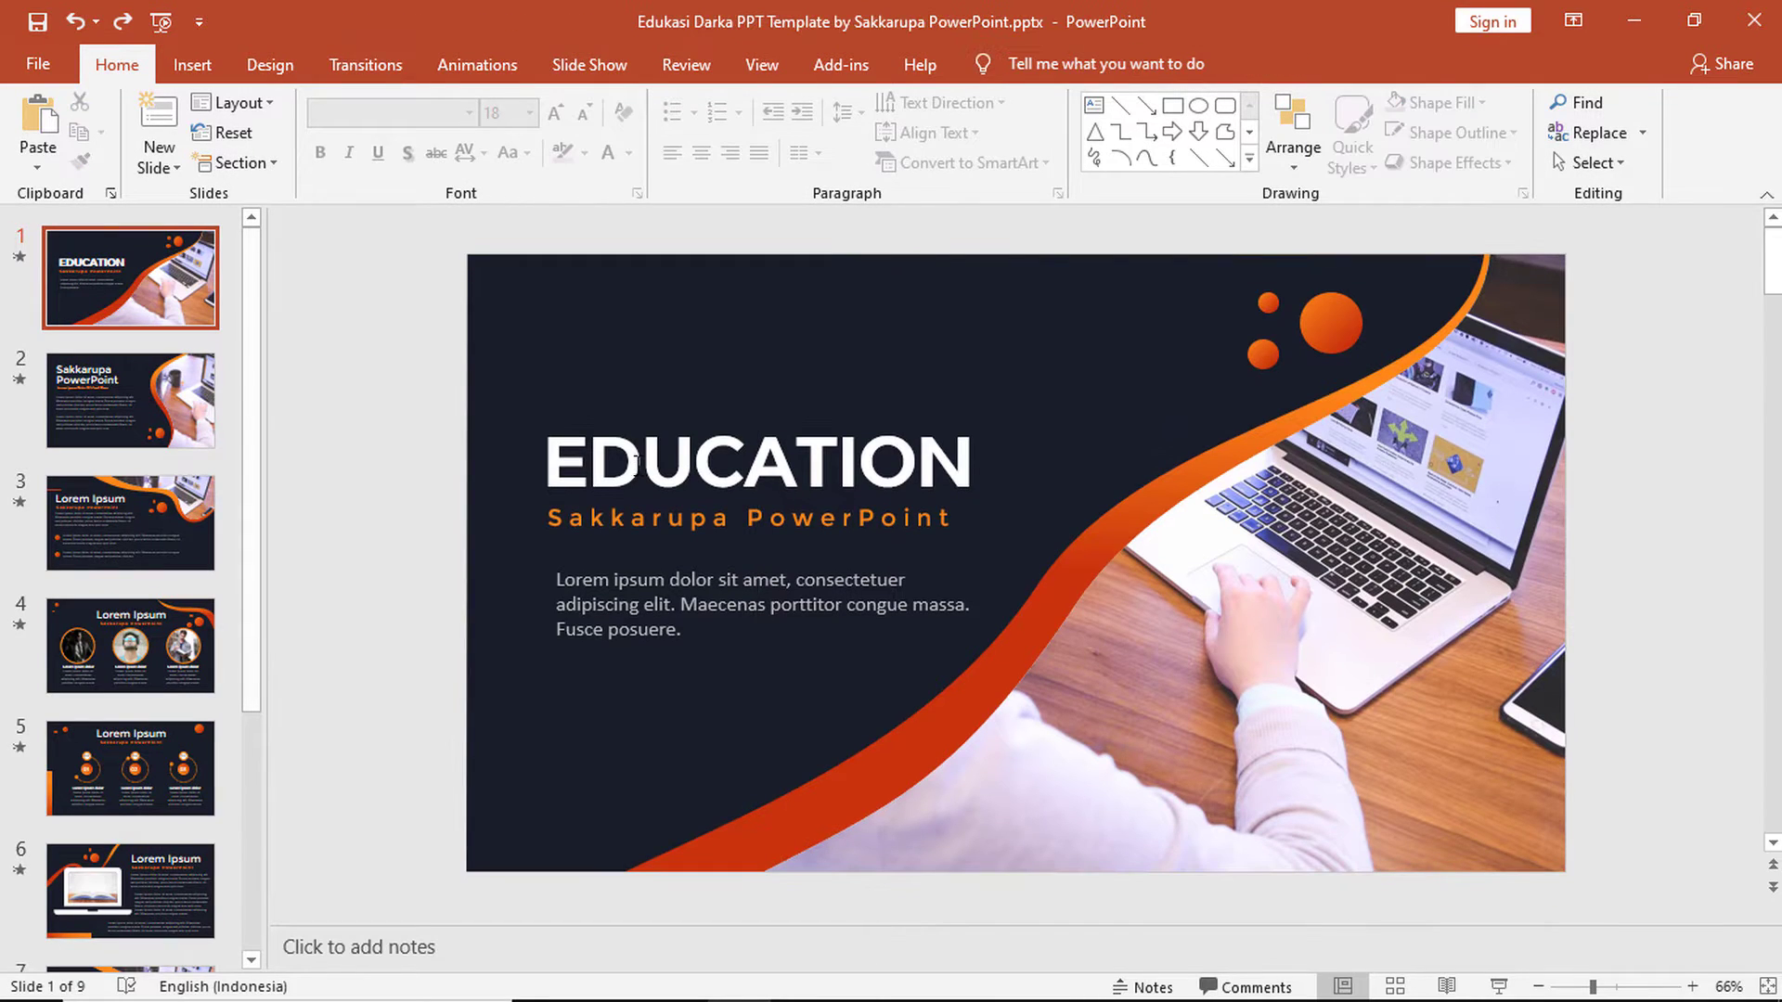
pyautogui.click(638, 464)
pyautogui.click(682, 557)
pyautogui.click(636, 570)
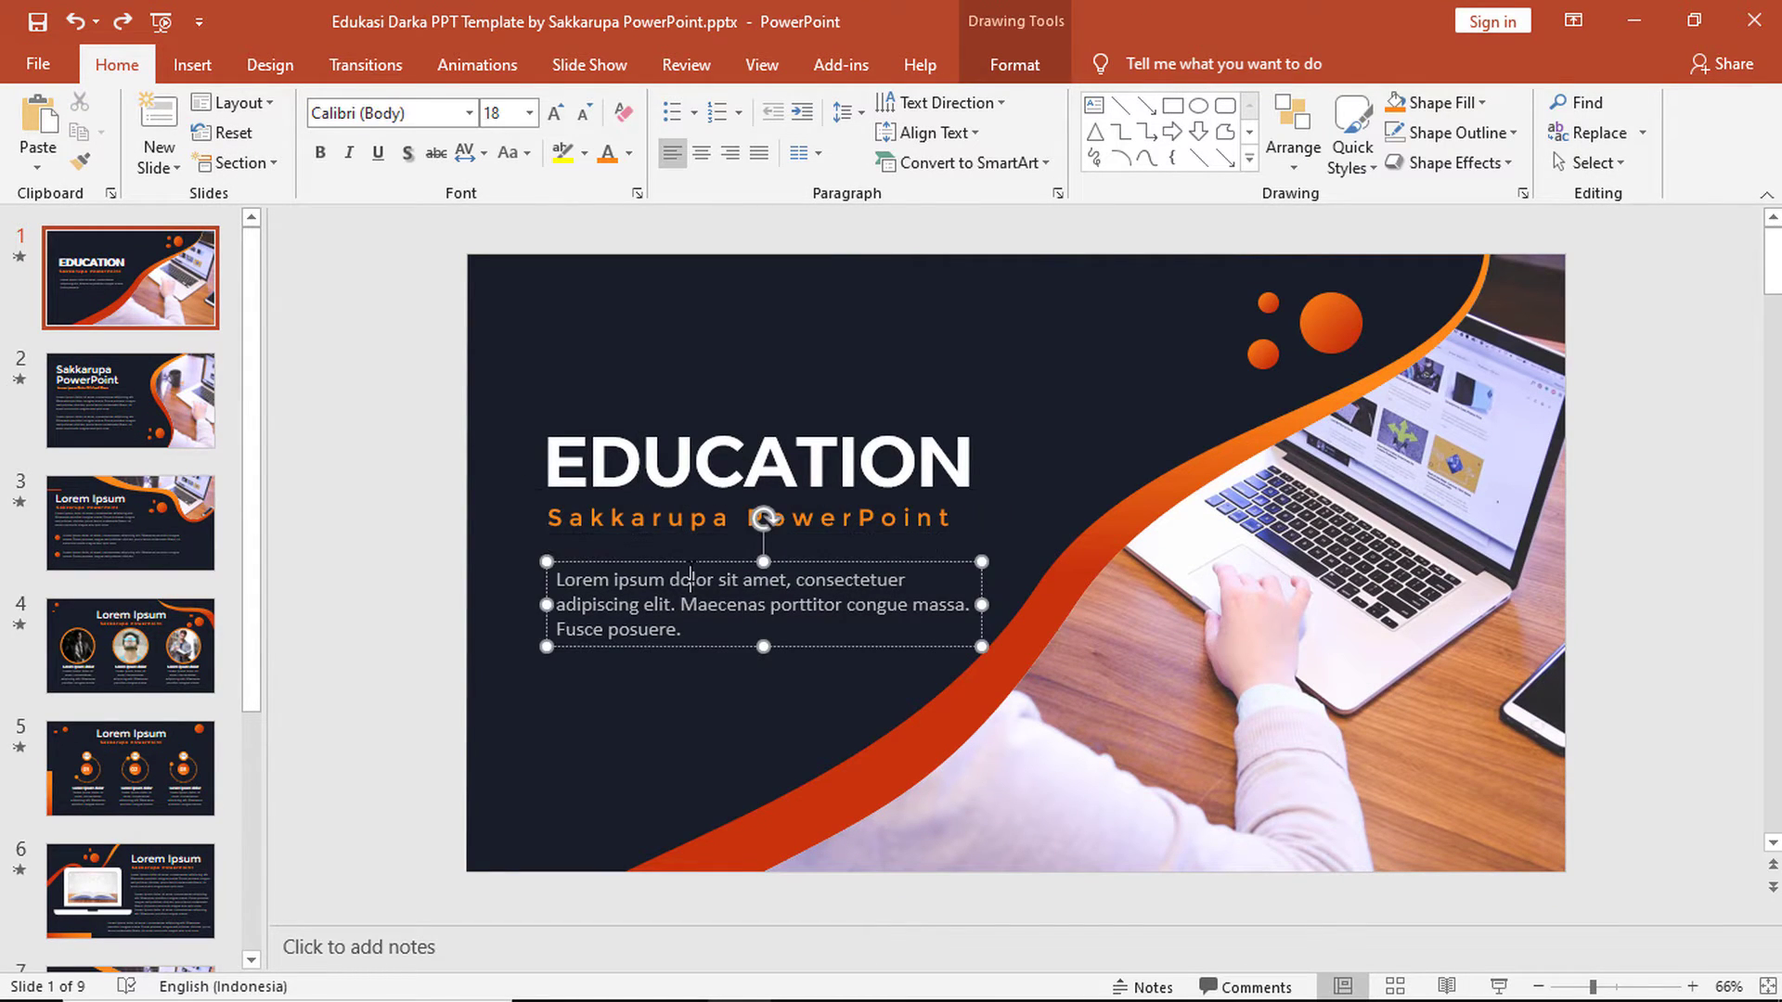
pyautogui.click(409, 513)
# Inspect the laptop photos on slides 2 and 3 and slide 3's orange bullet.
pyautogui.click(111, 386)
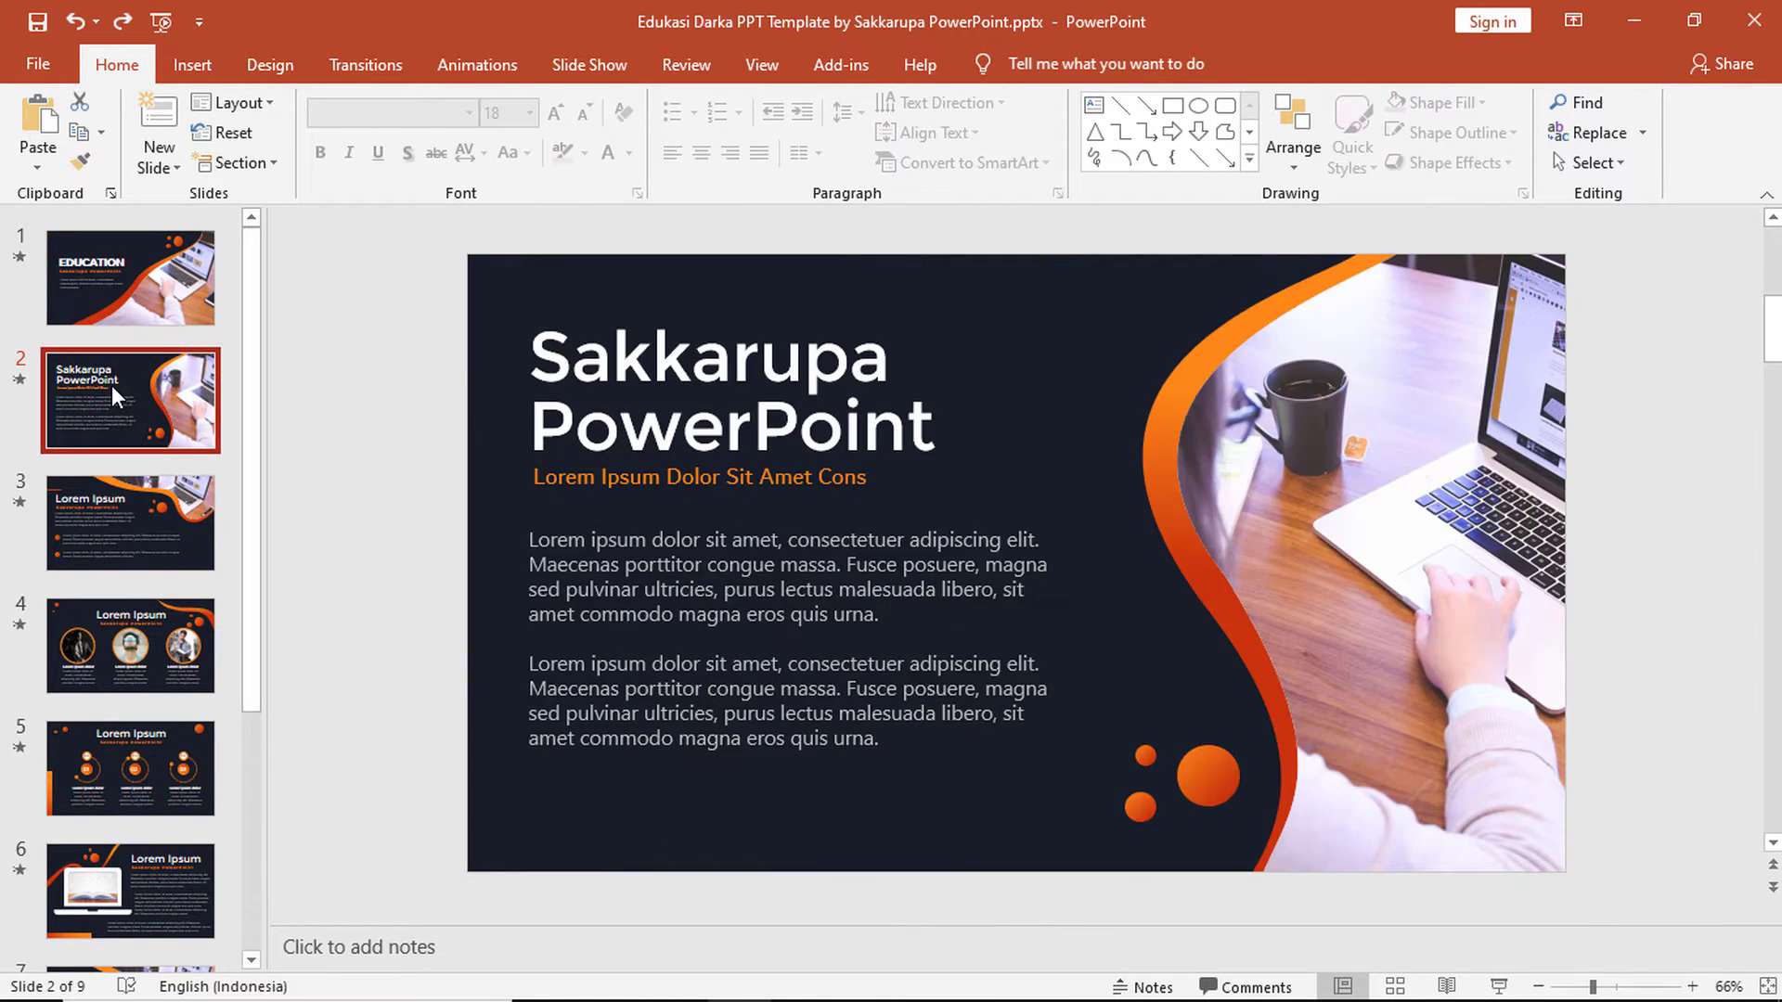
pyautogui.click(1336, 452)
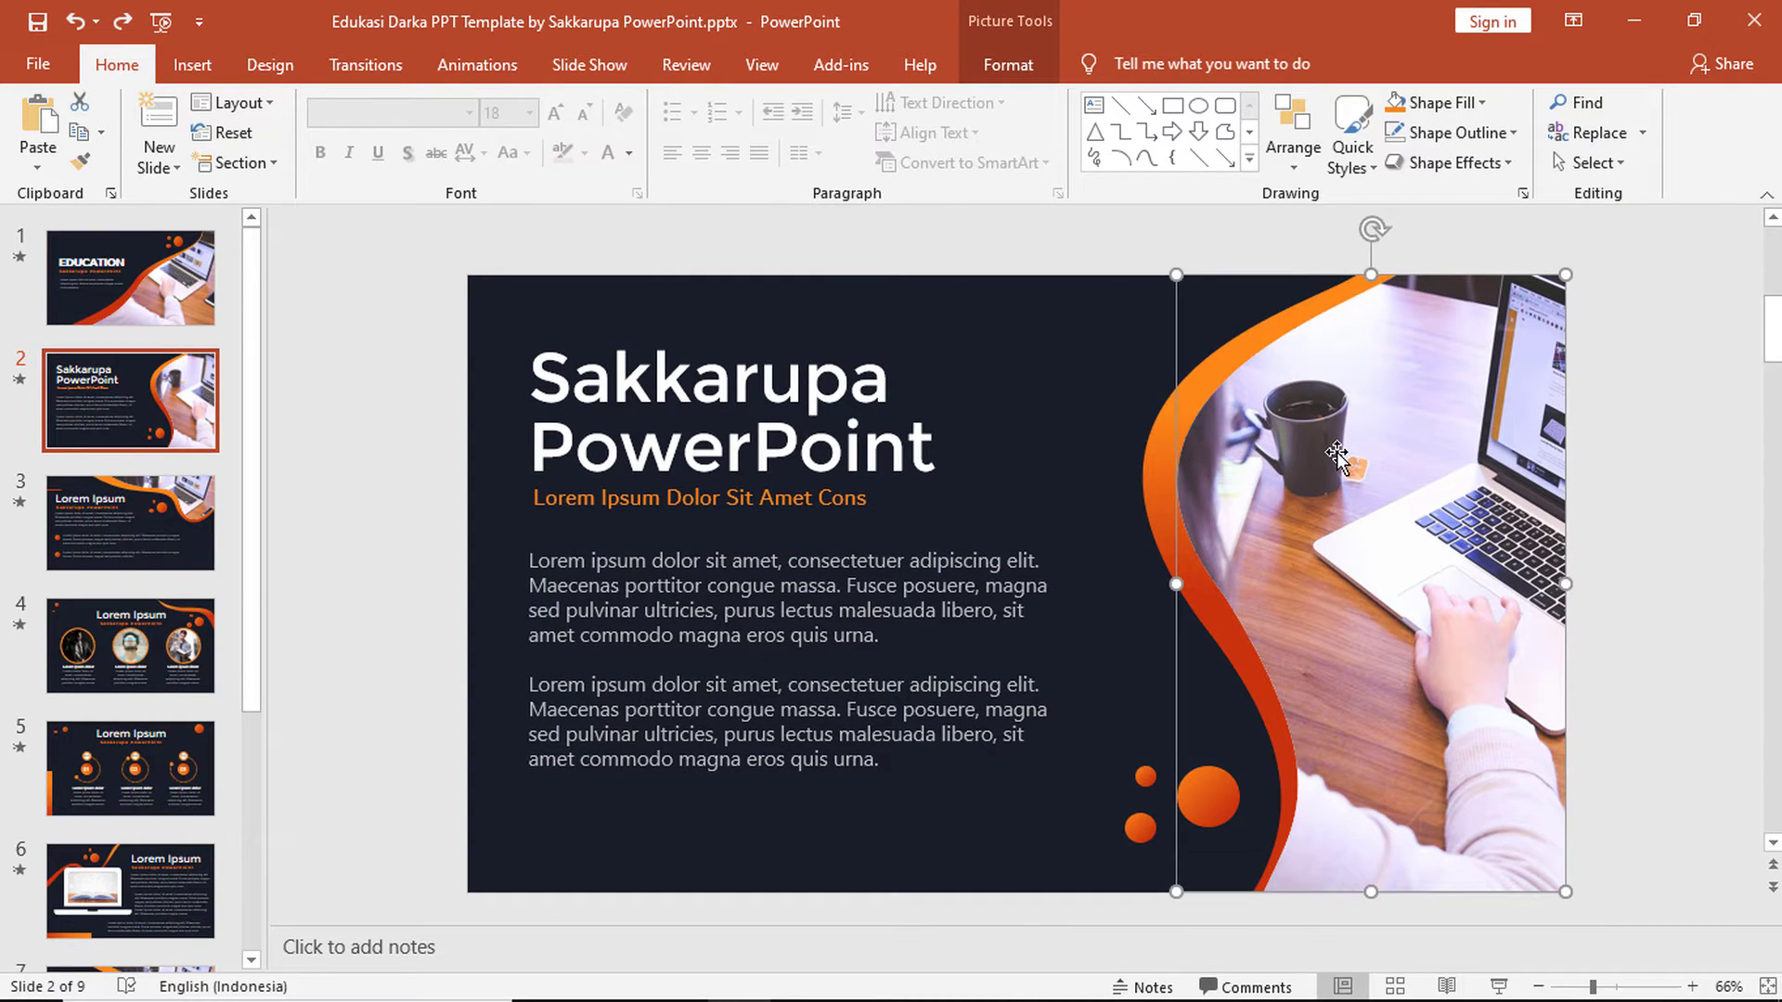
pyautogui.click(158, 544)
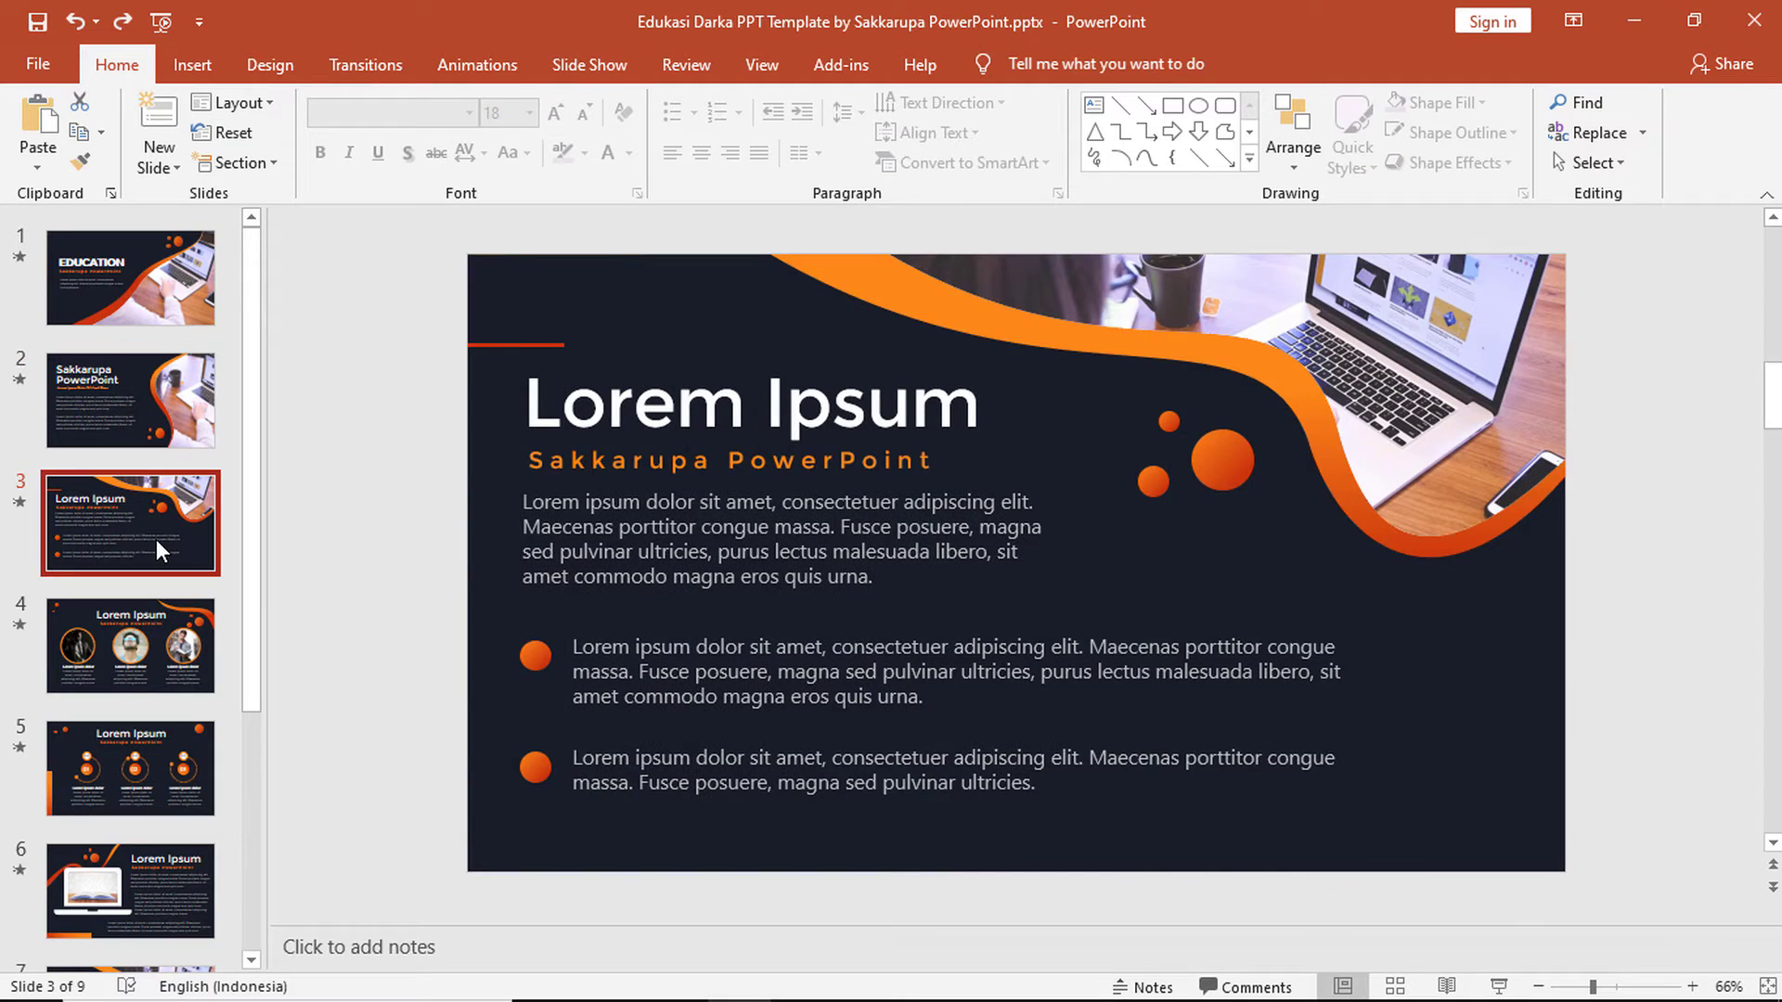
pyautogui.click(1510, 292)
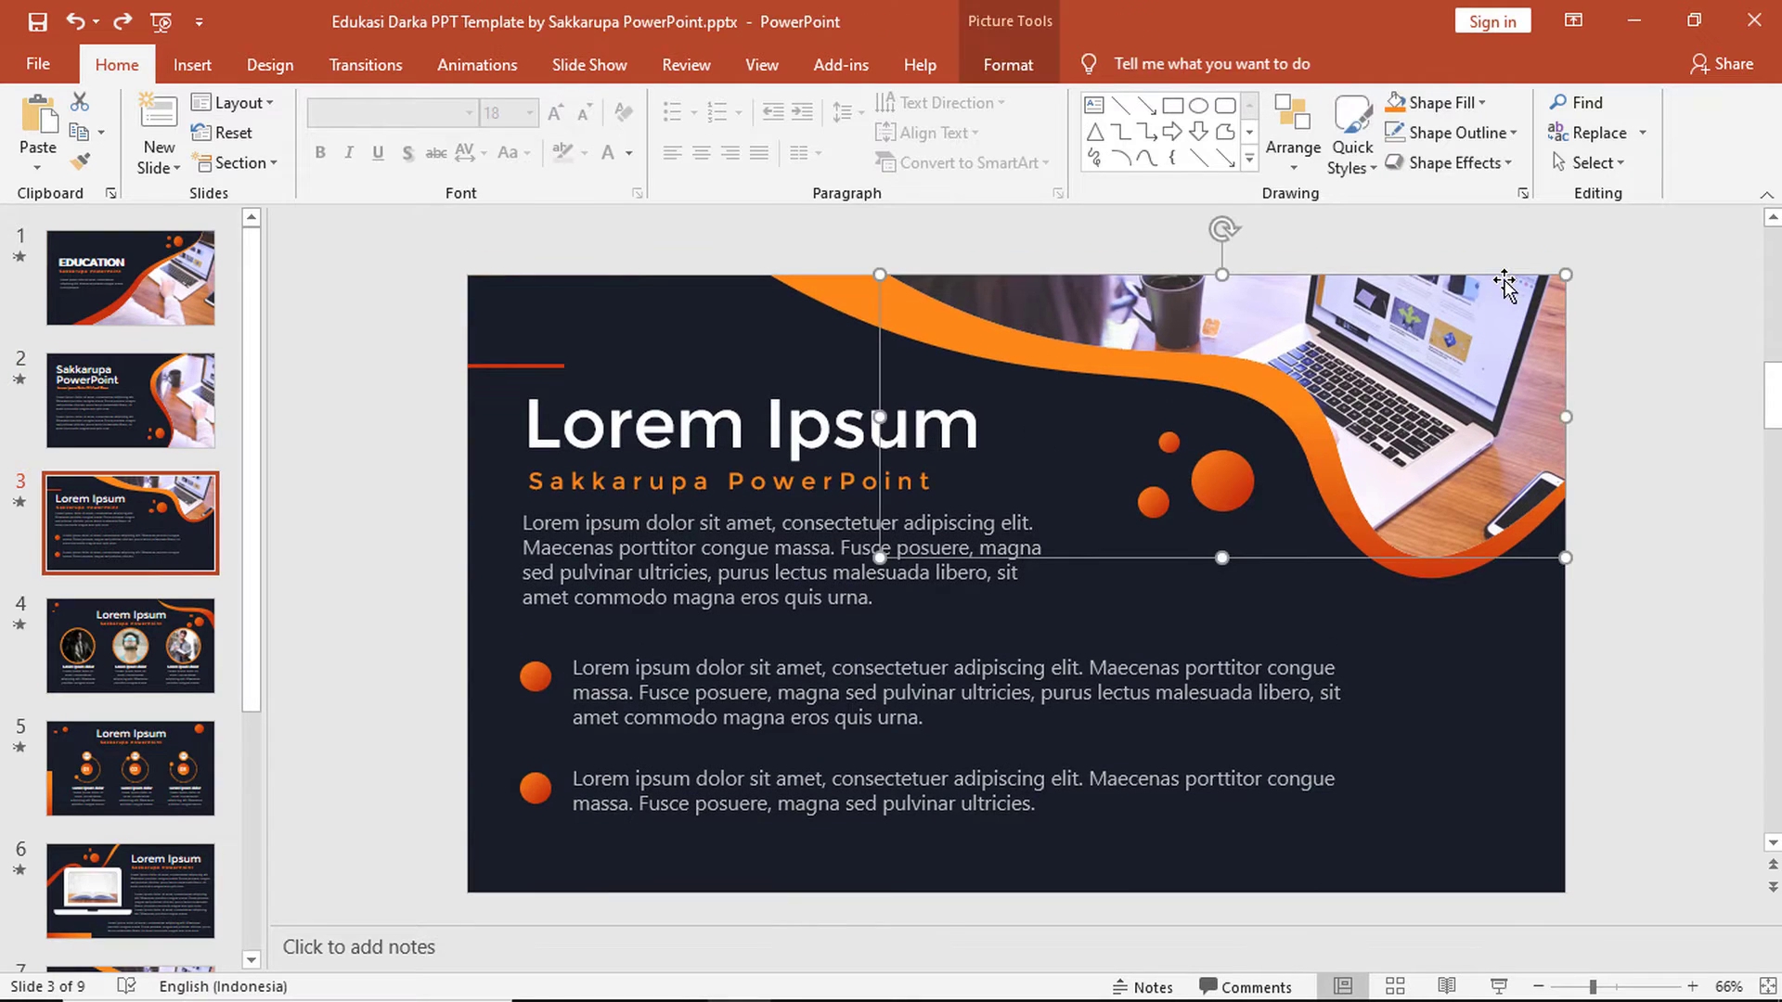
pyautogui.click(1658, 421)
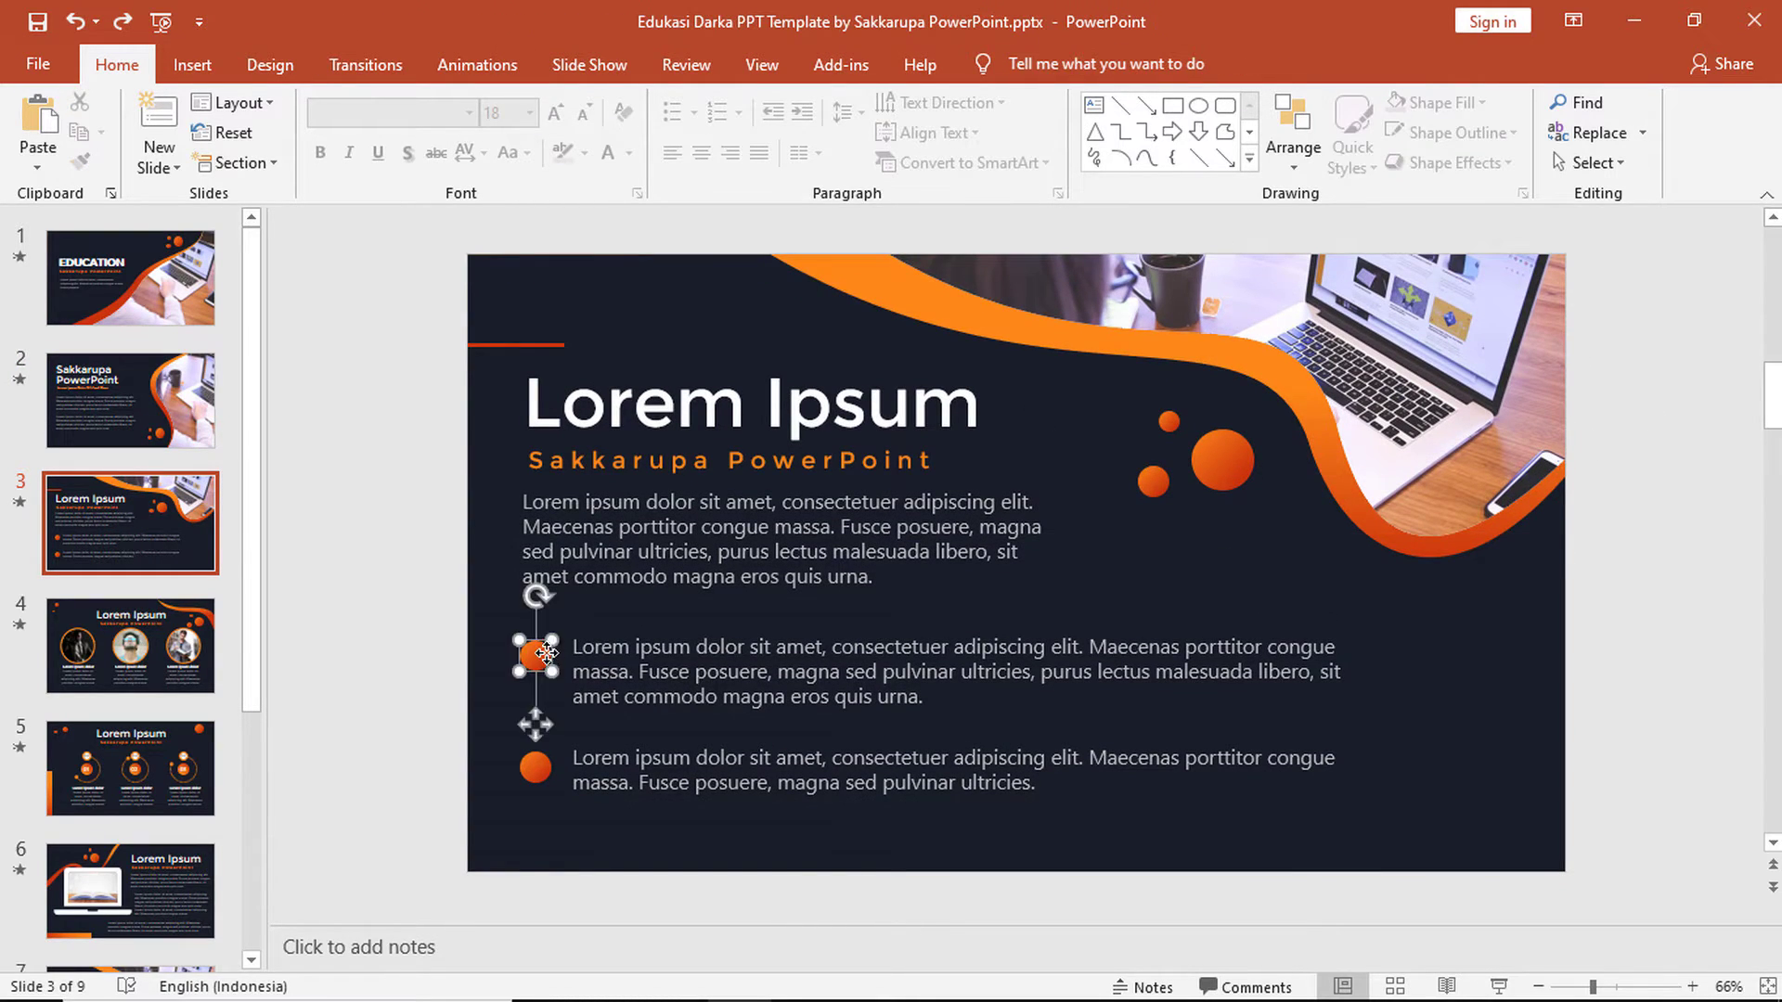
pyautogui.click(612, 647)
pyautogui.click(399, 604)
# On slide 4, inspect the three circular portraits and the top-right orange swoosh.
pyautogui.click(186, 613)
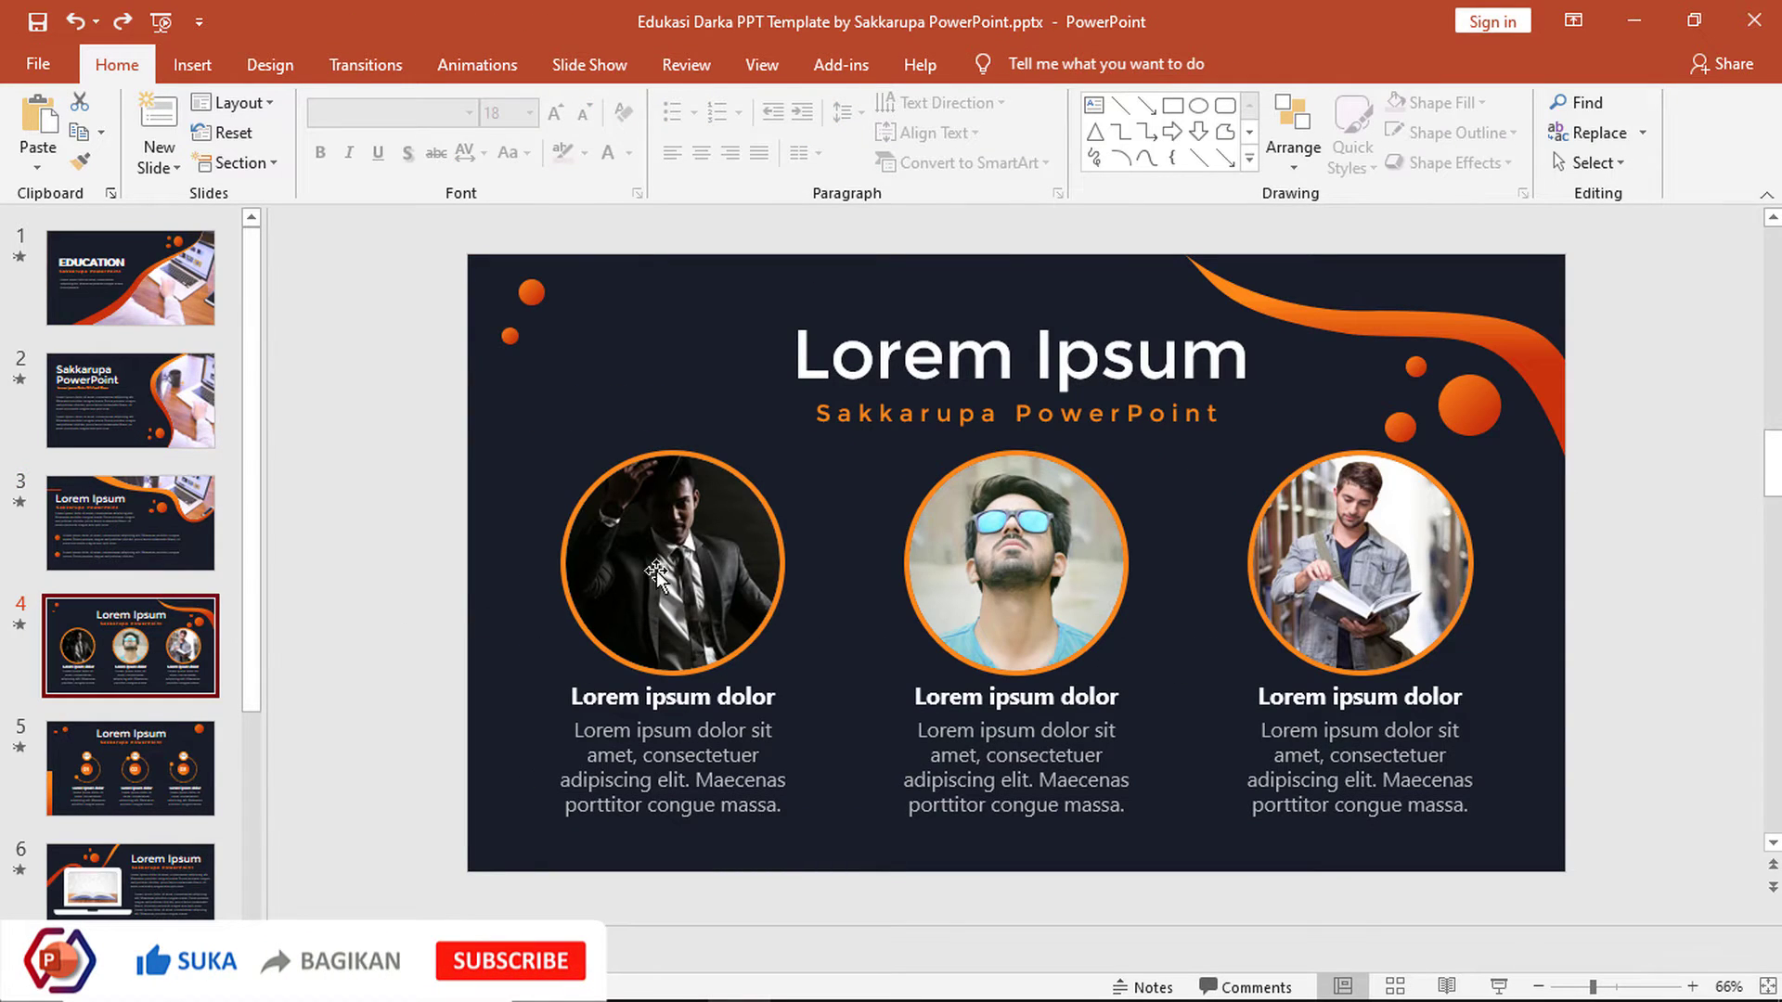
pyautogui.click(670, 562)
pyautogui.click(1006, 546)
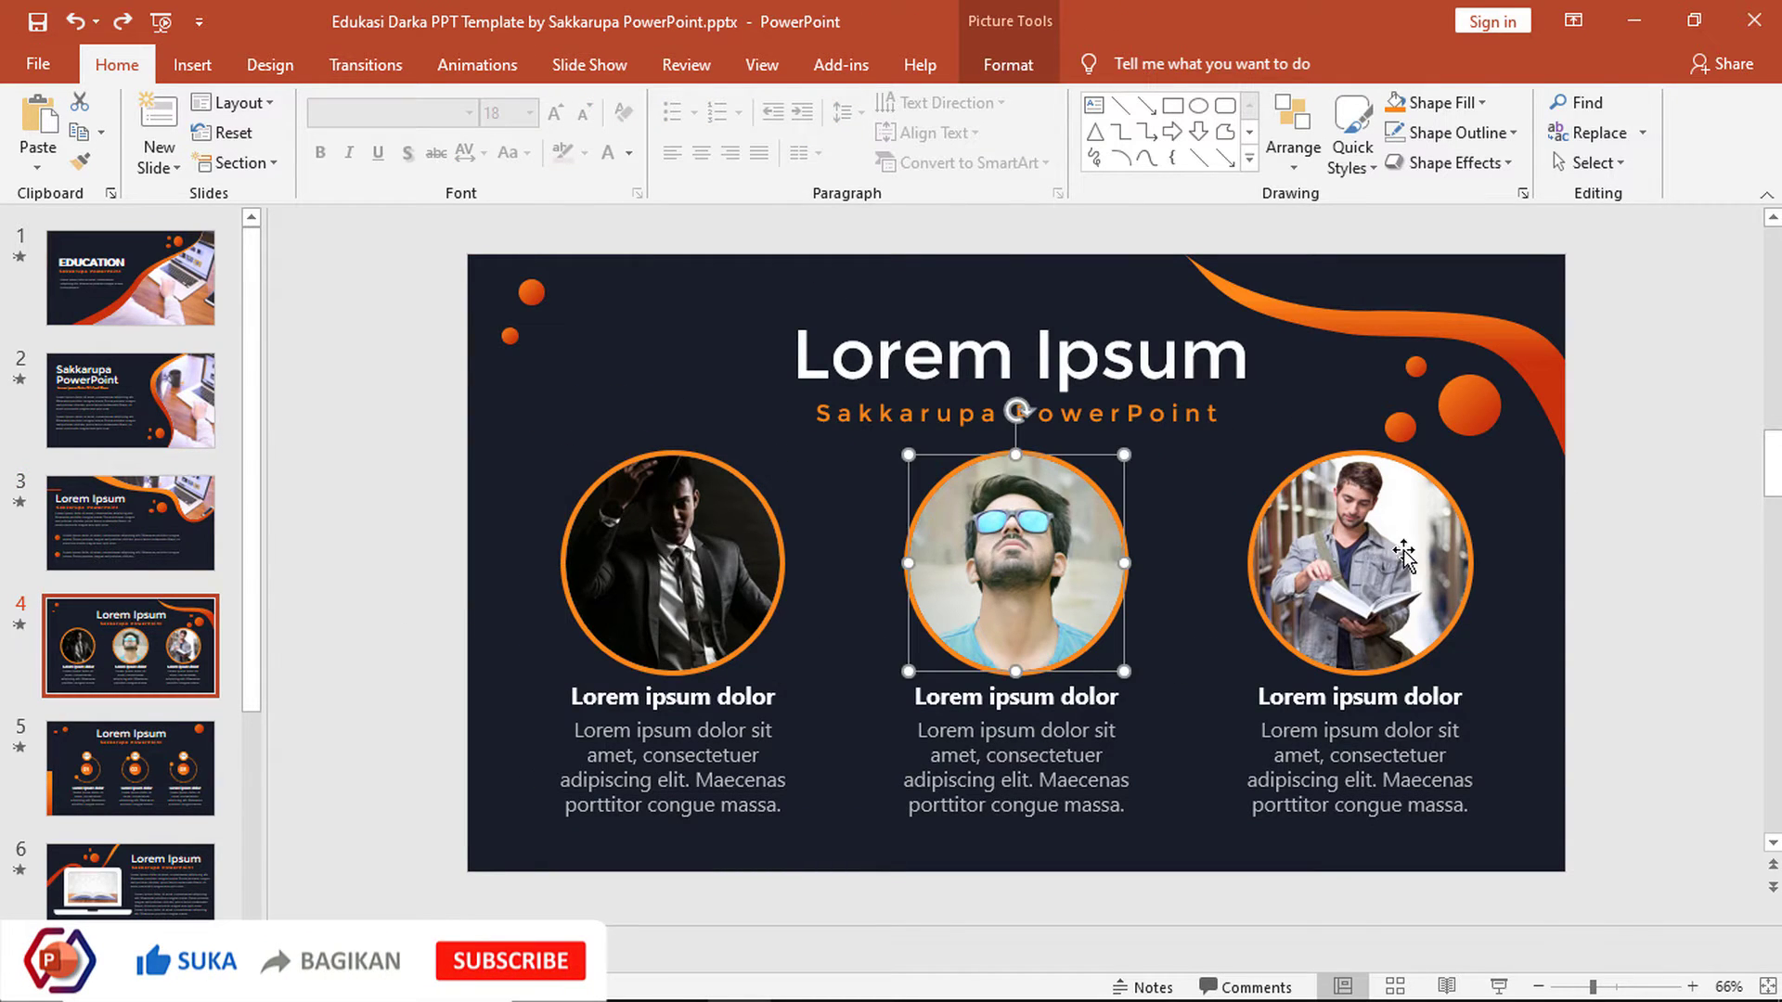
pyautogui.click(1403, 548)
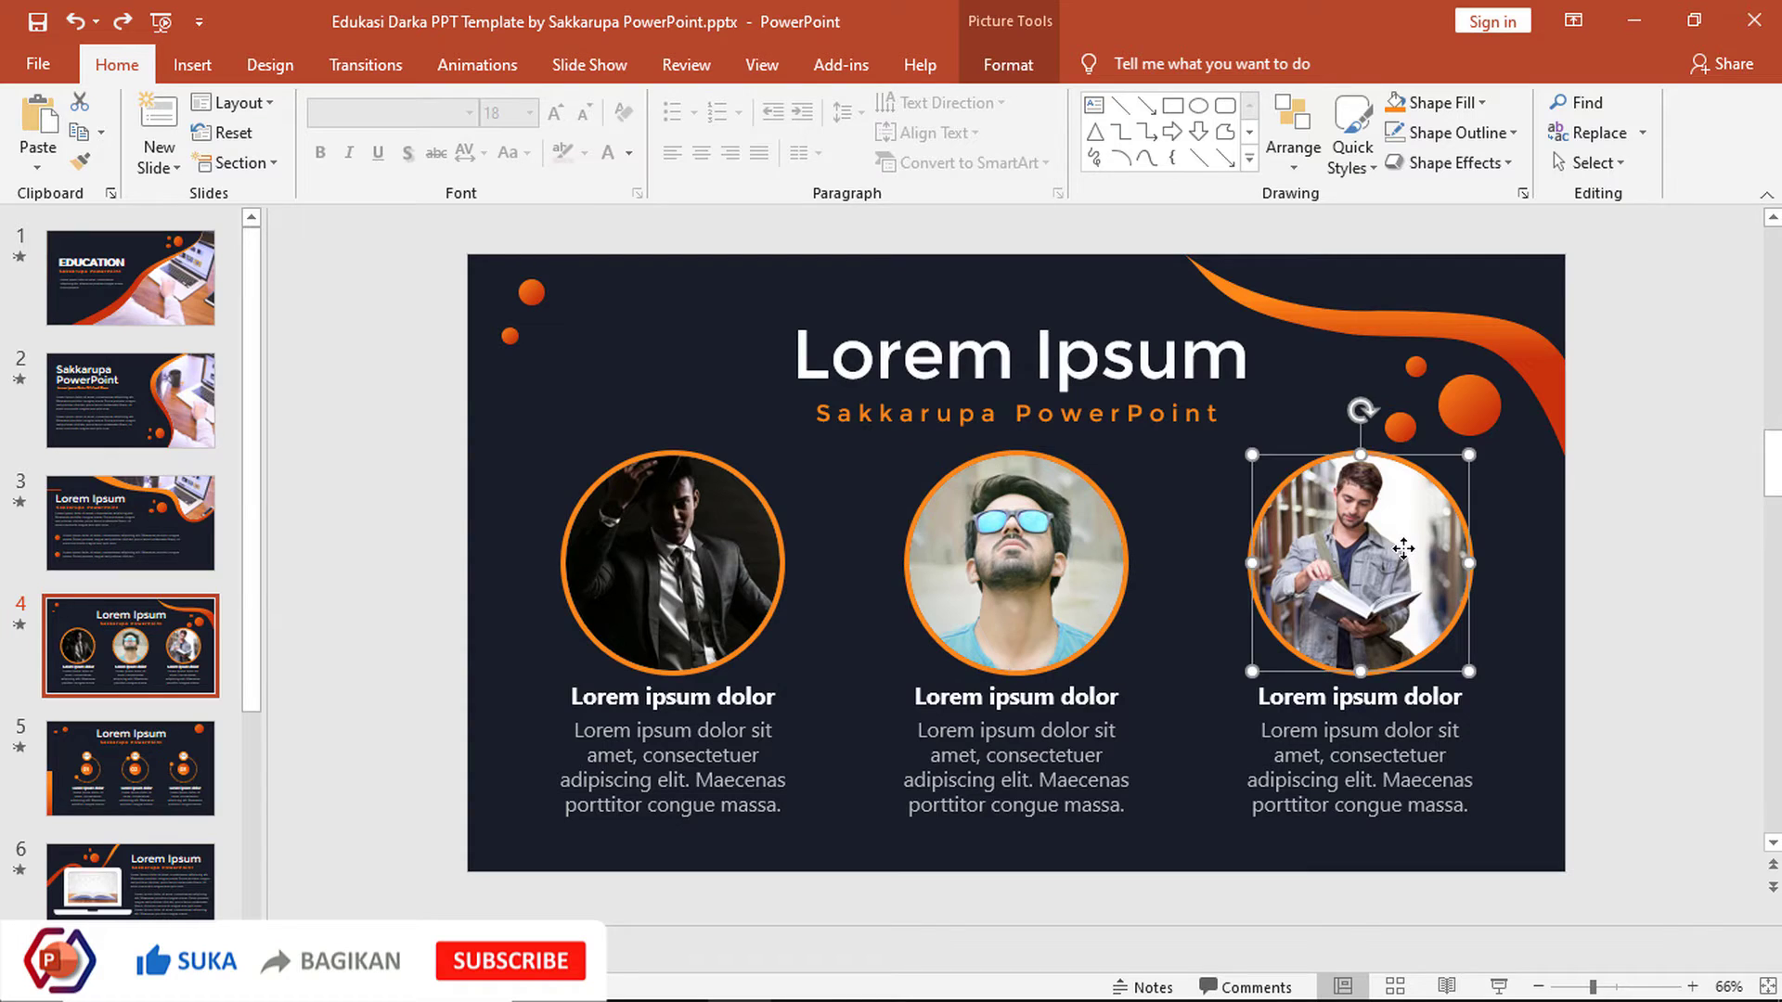
pyautogui.click(1522, 336)
pyautogui.click(902, 336)
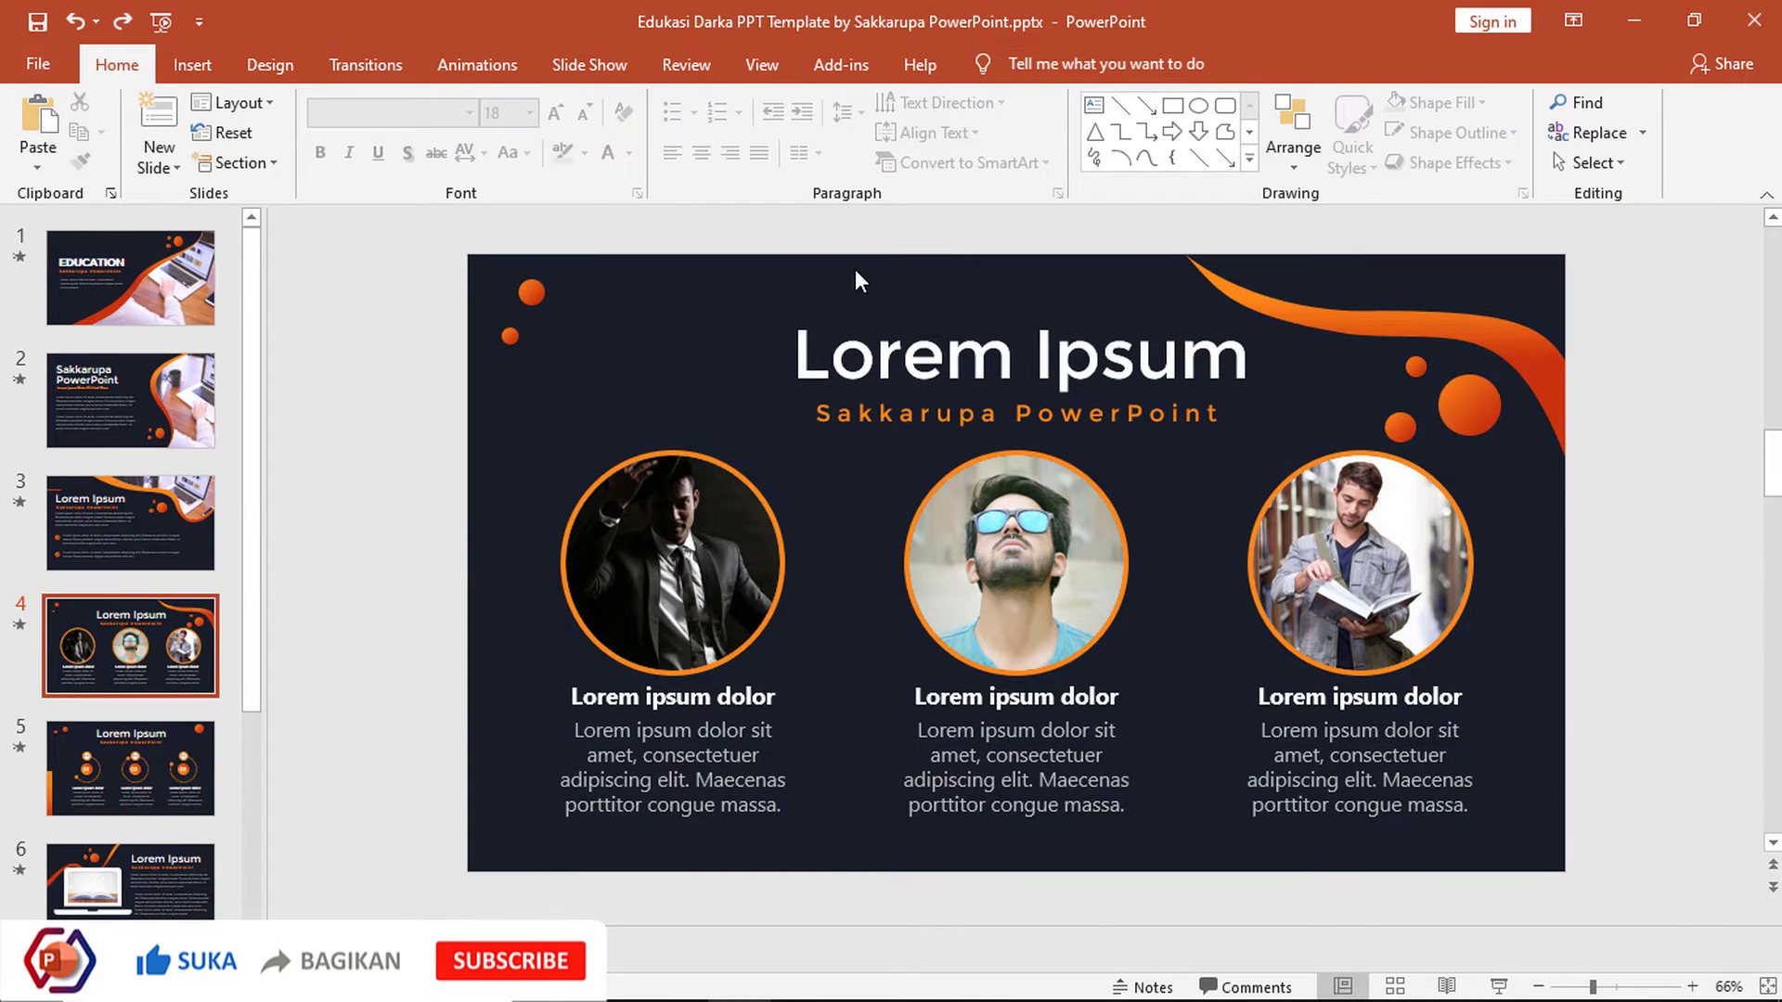
pyautogui.rightClick(539, 418)
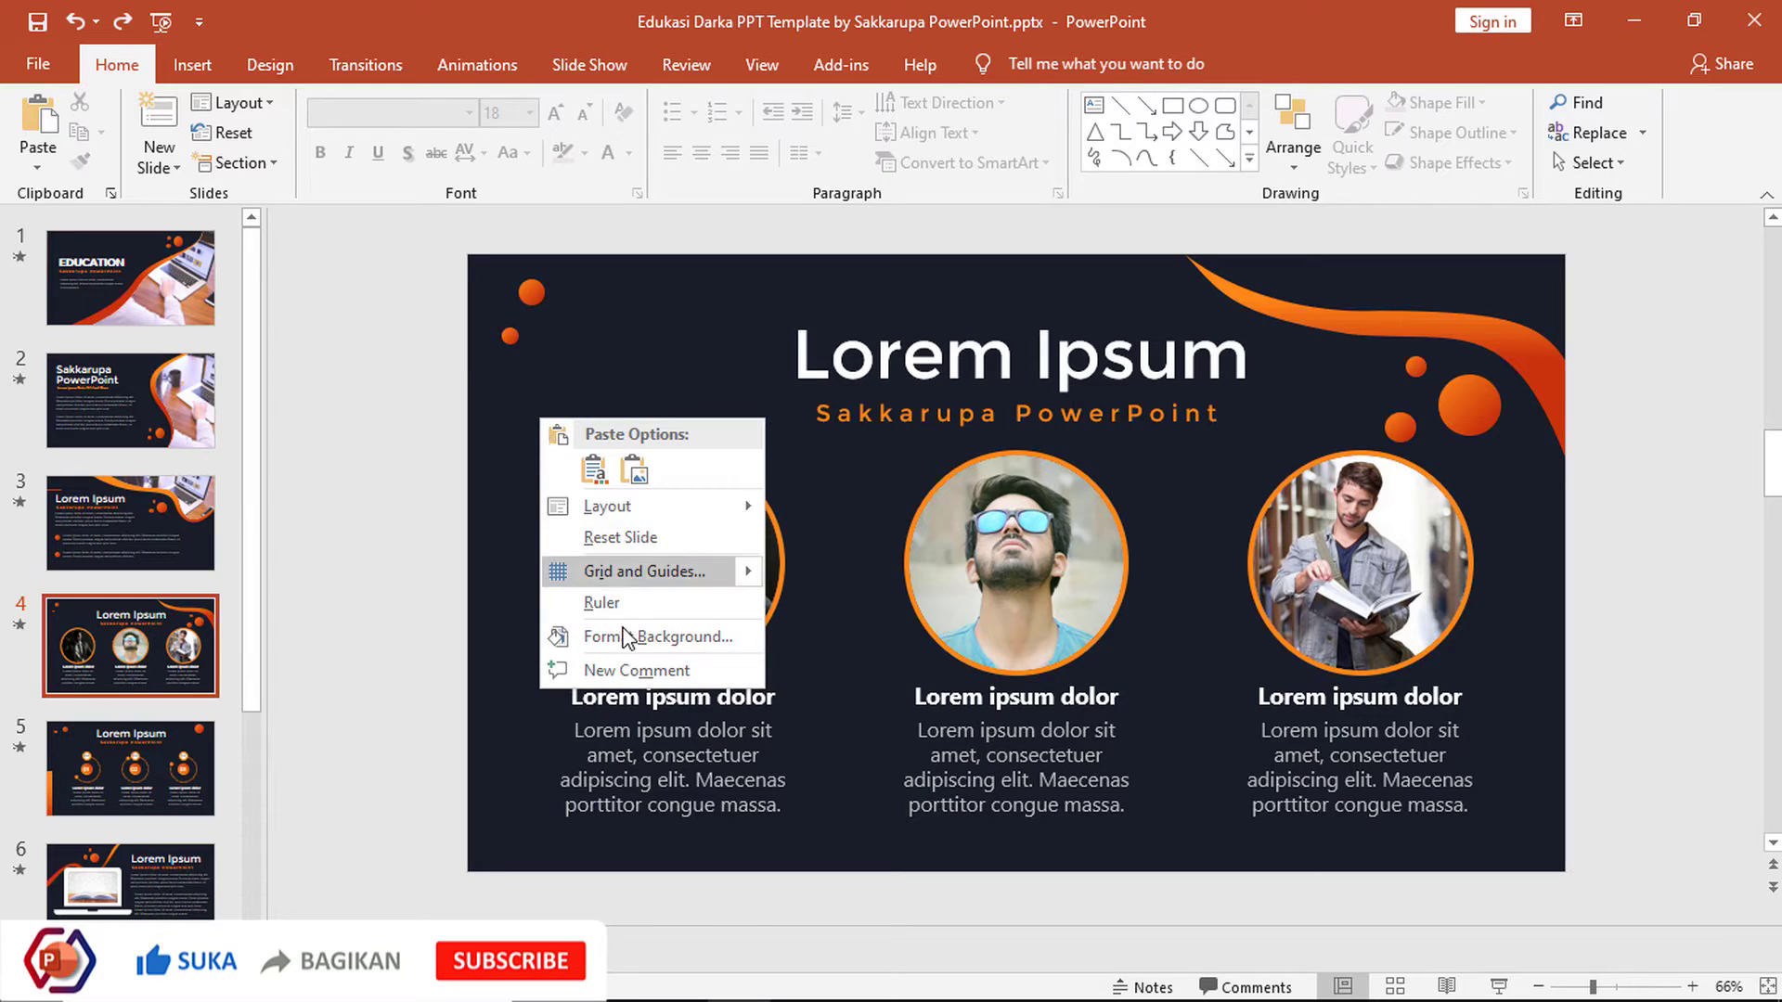
pyautogui.click(647, 636)
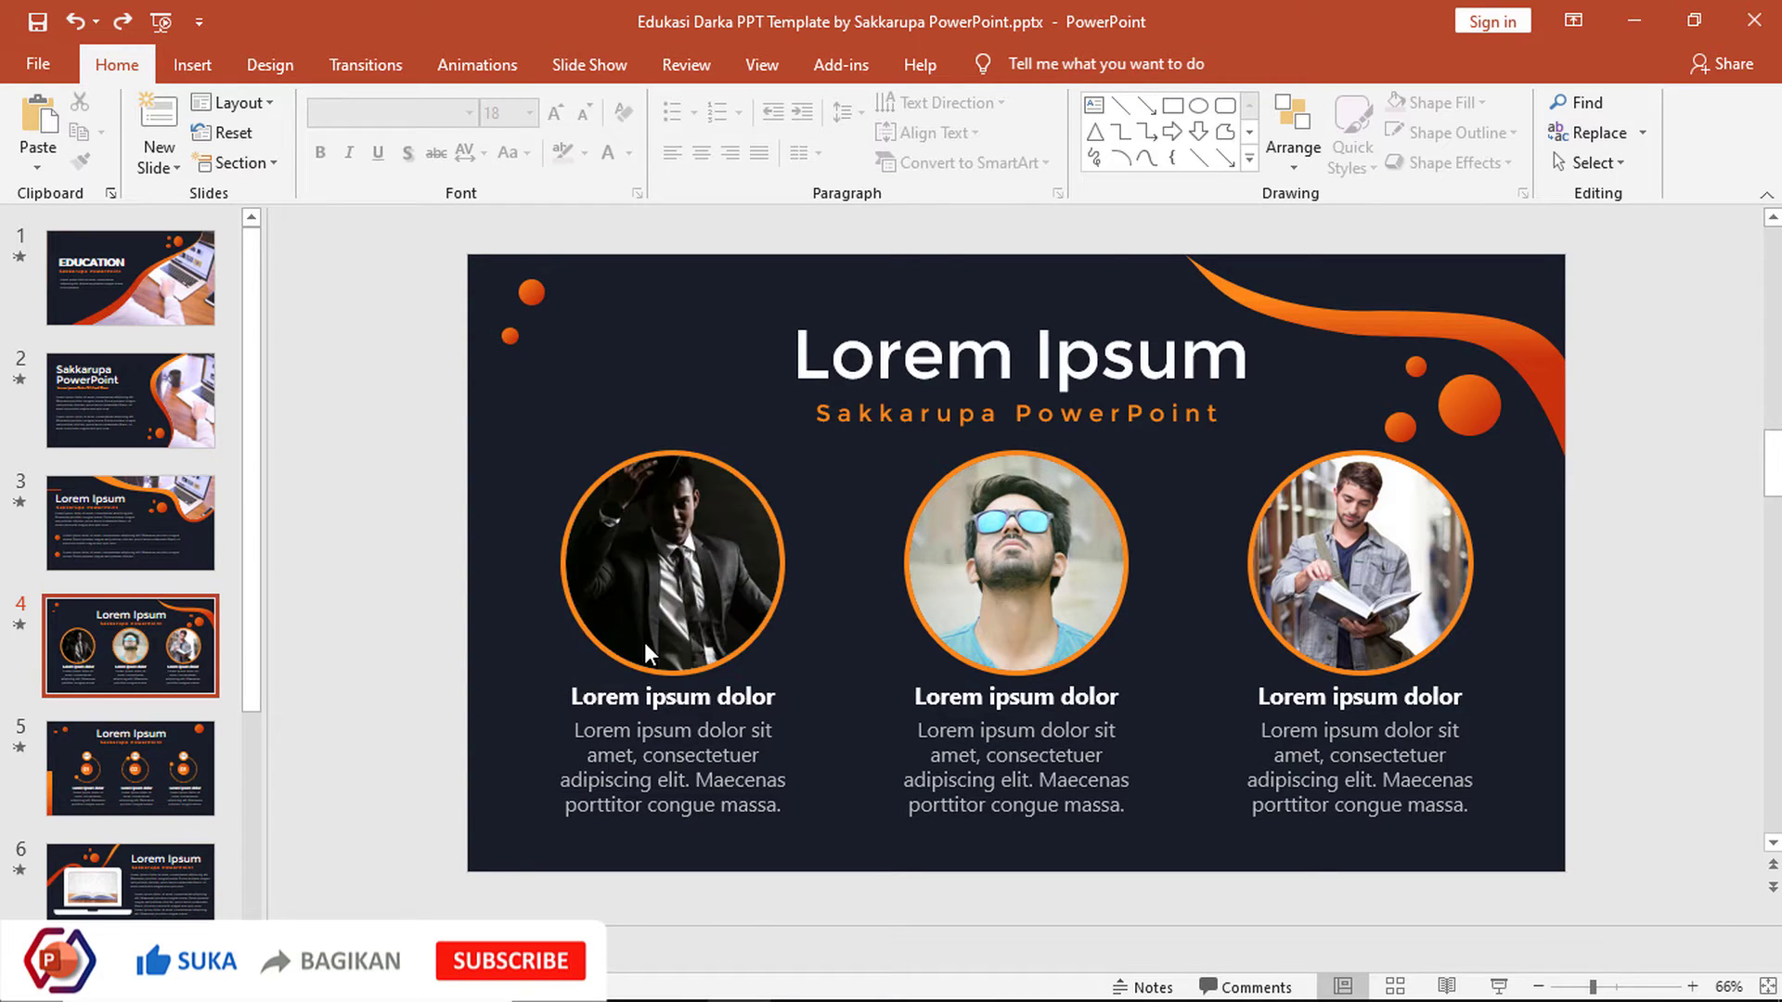
pyautogui.click(1712, 548)
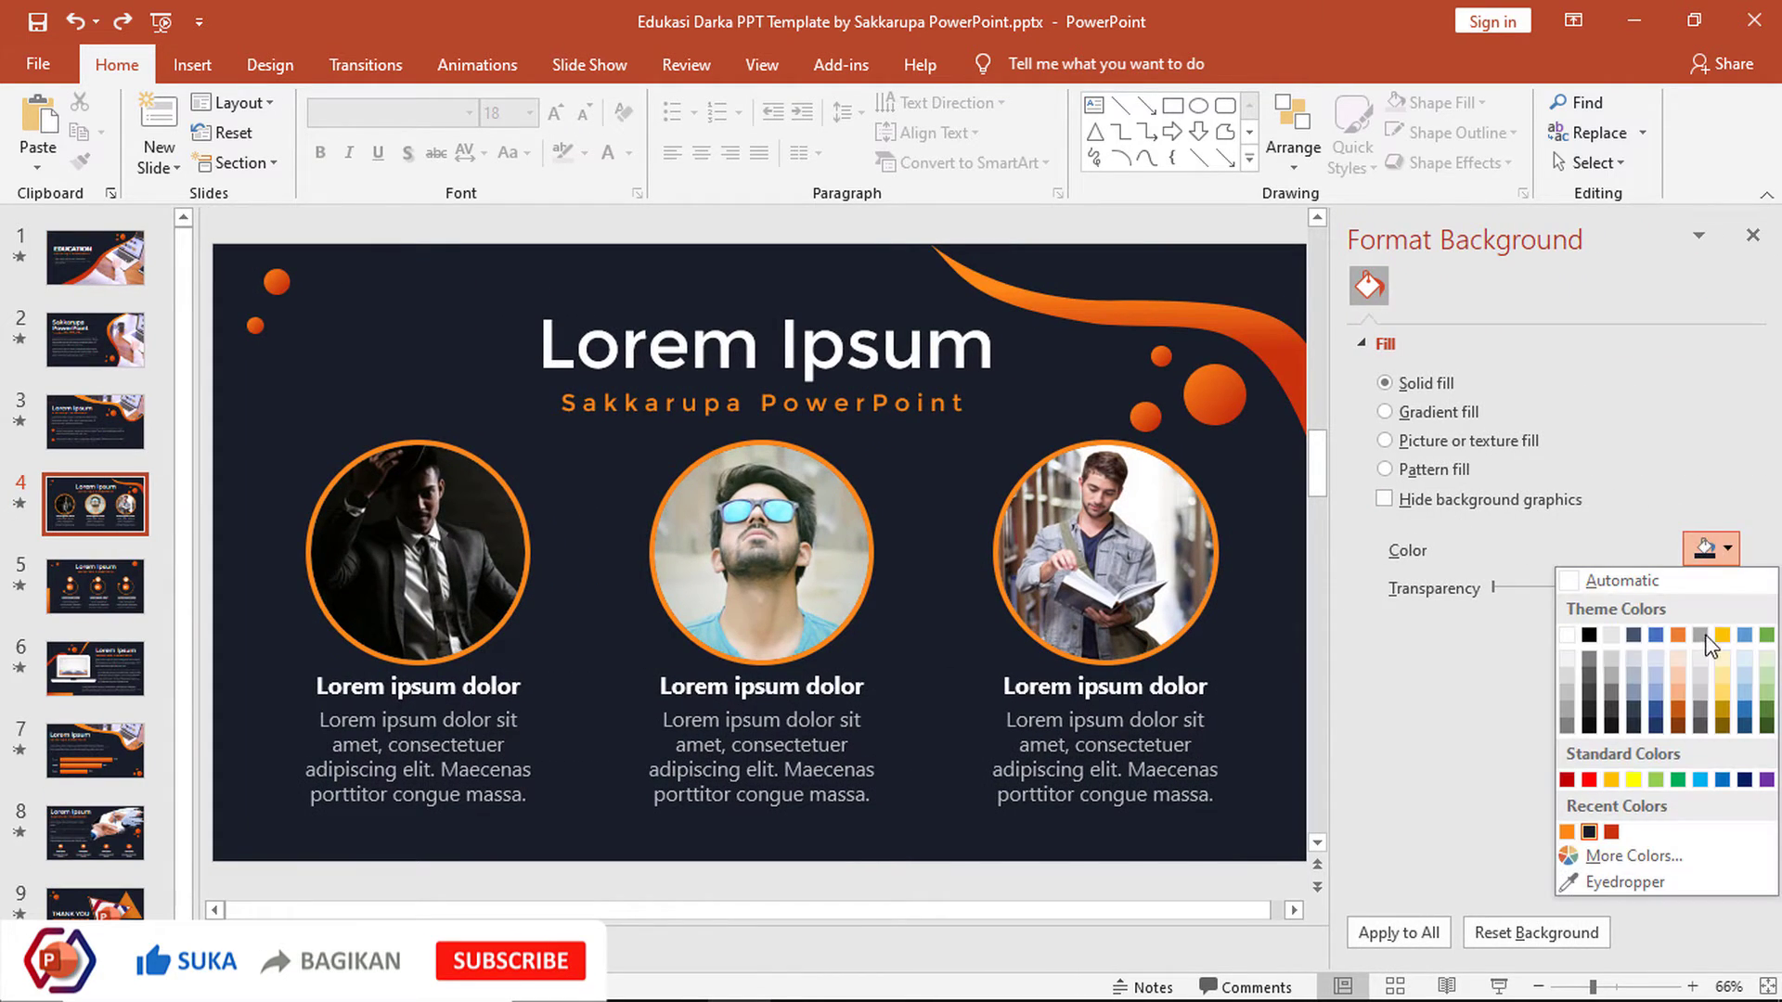
pyautogui.click(1674, 637)
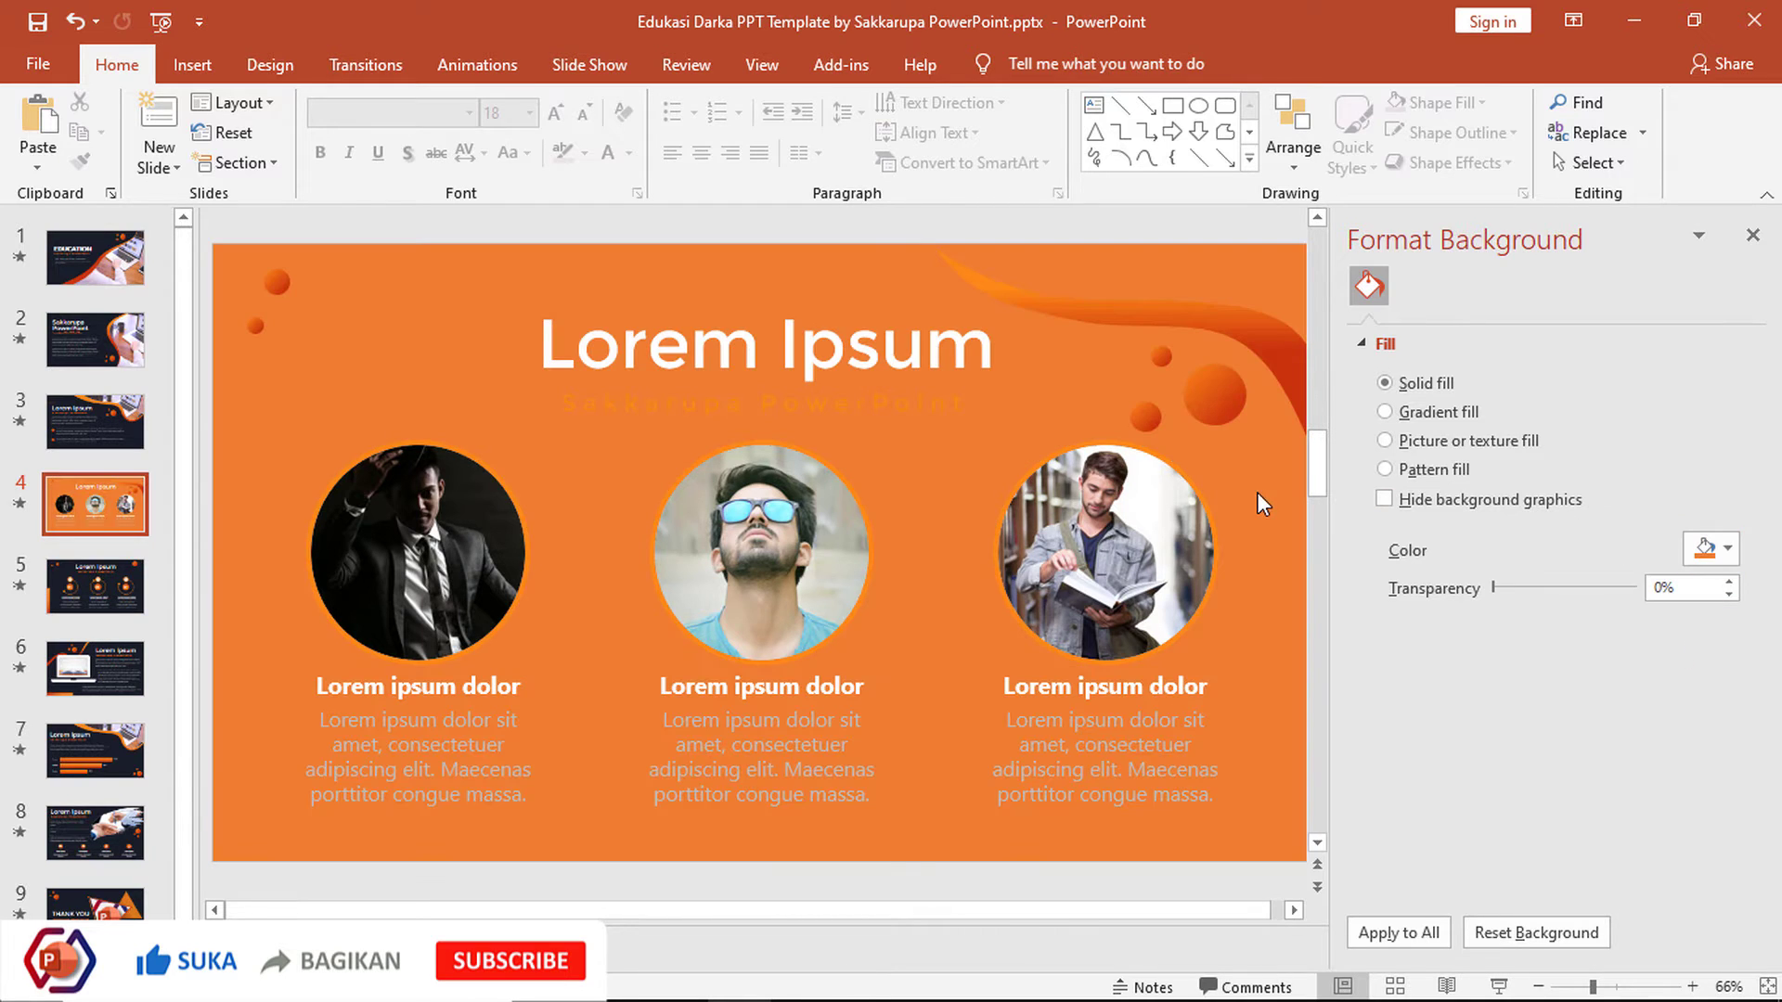
pyautogui.click(1753, 236)
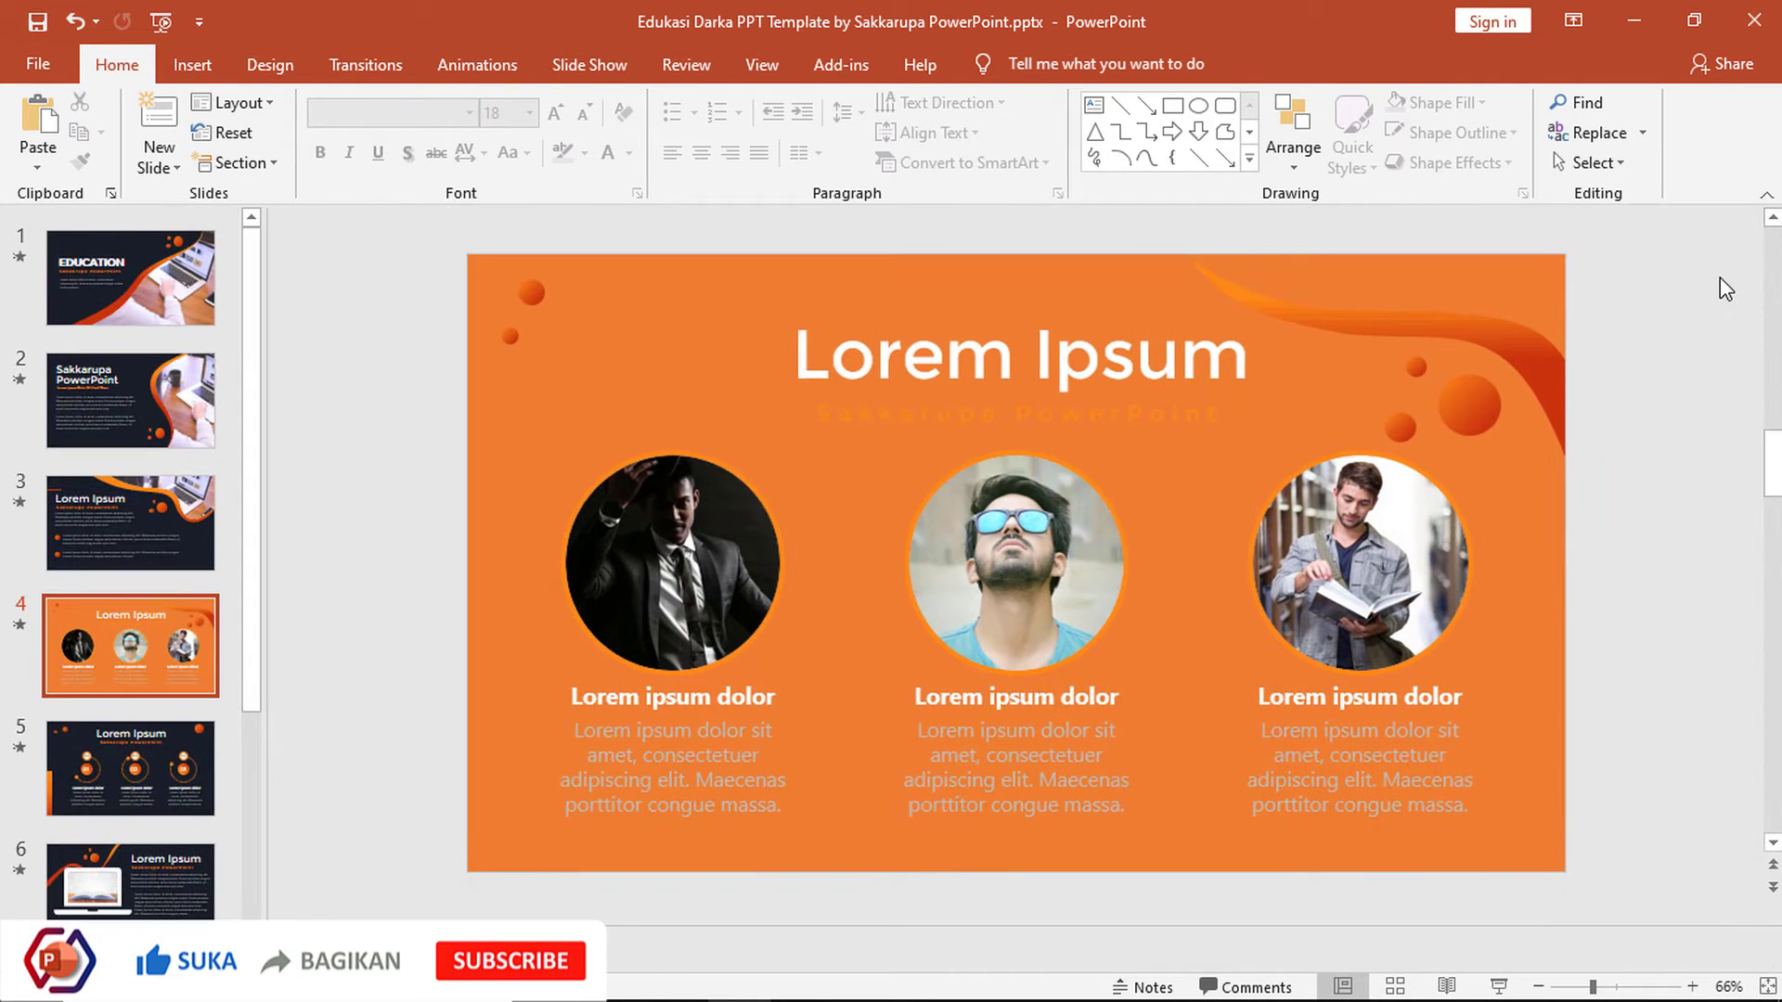
pyautogui.hotkey('ctrl', 'z')
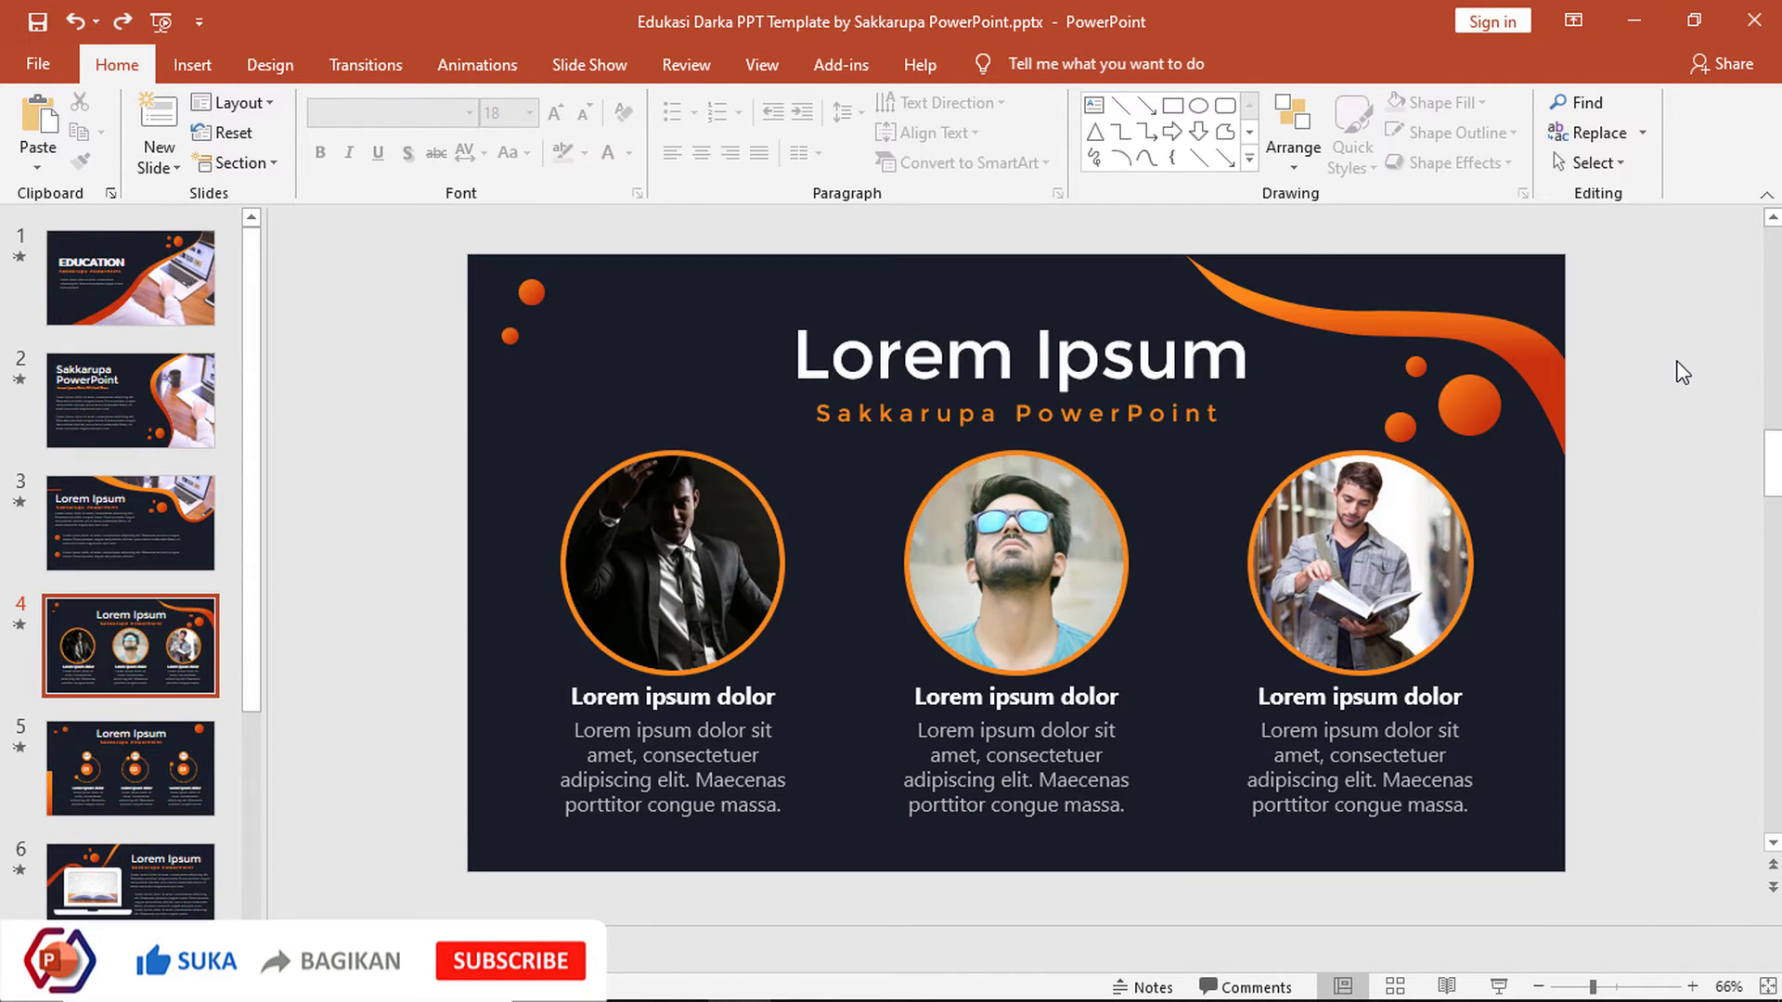
pyautogui.click(139, 776)
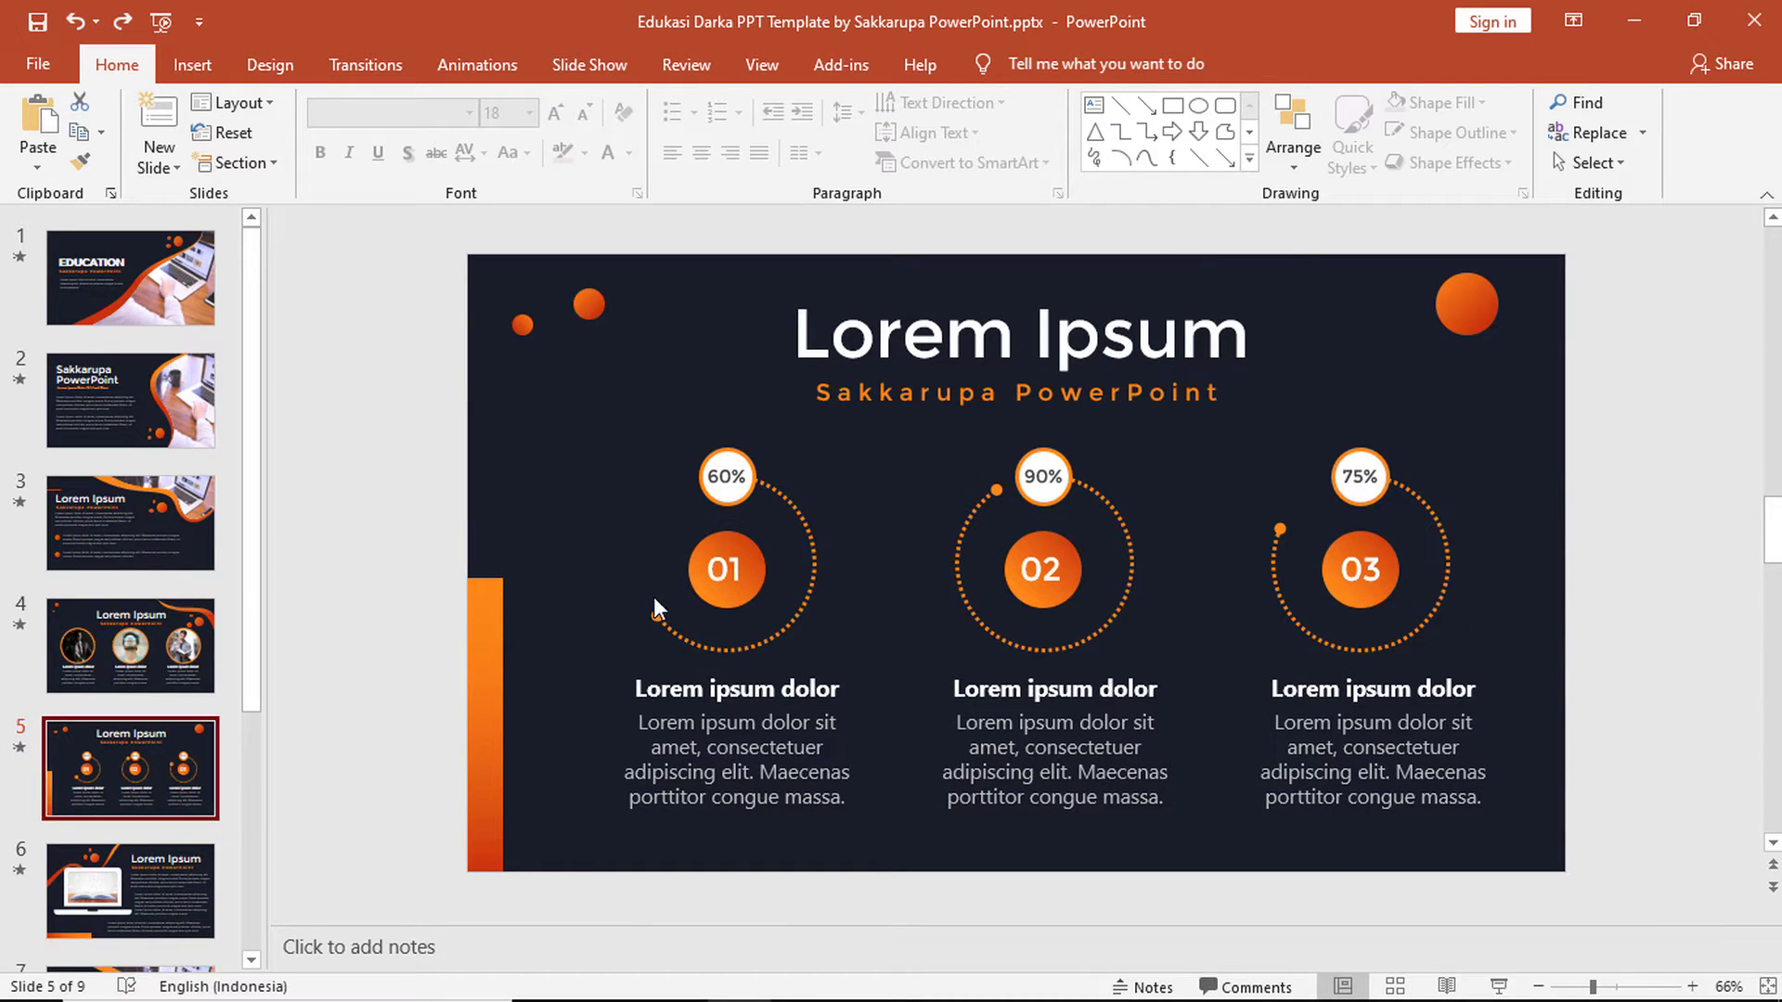
# Shorten slide 5's dotted arc around 01 to about 60%, checking its heading and 60% badge.
pyautogui.click(659, 620)
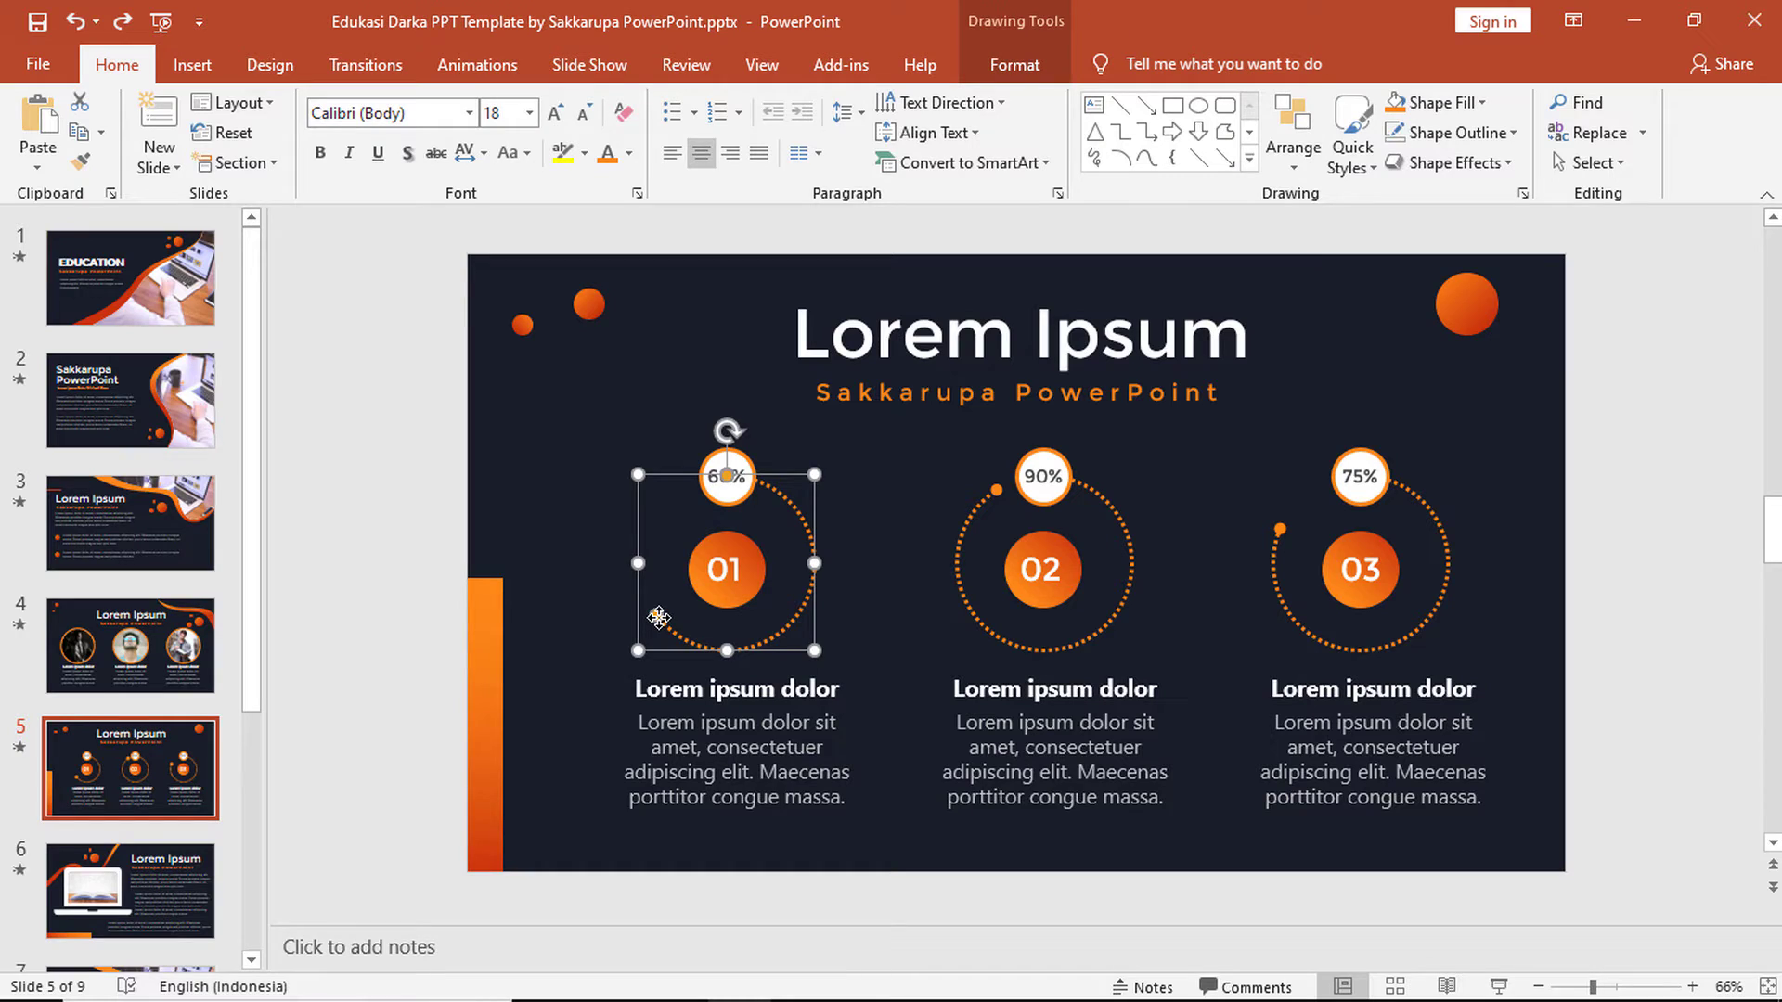
pyautogui.moveTo(659, 617)
pyautogui.mouseDown()
pyautogui.moveTo(768, 516)
pyautogui.moveTo(601, 589)
pyautogui.moveTo(620, 609)
pyautogui.mouseUp()
pyautogui.click(708, 688)
pyautogui.click(729, 478)
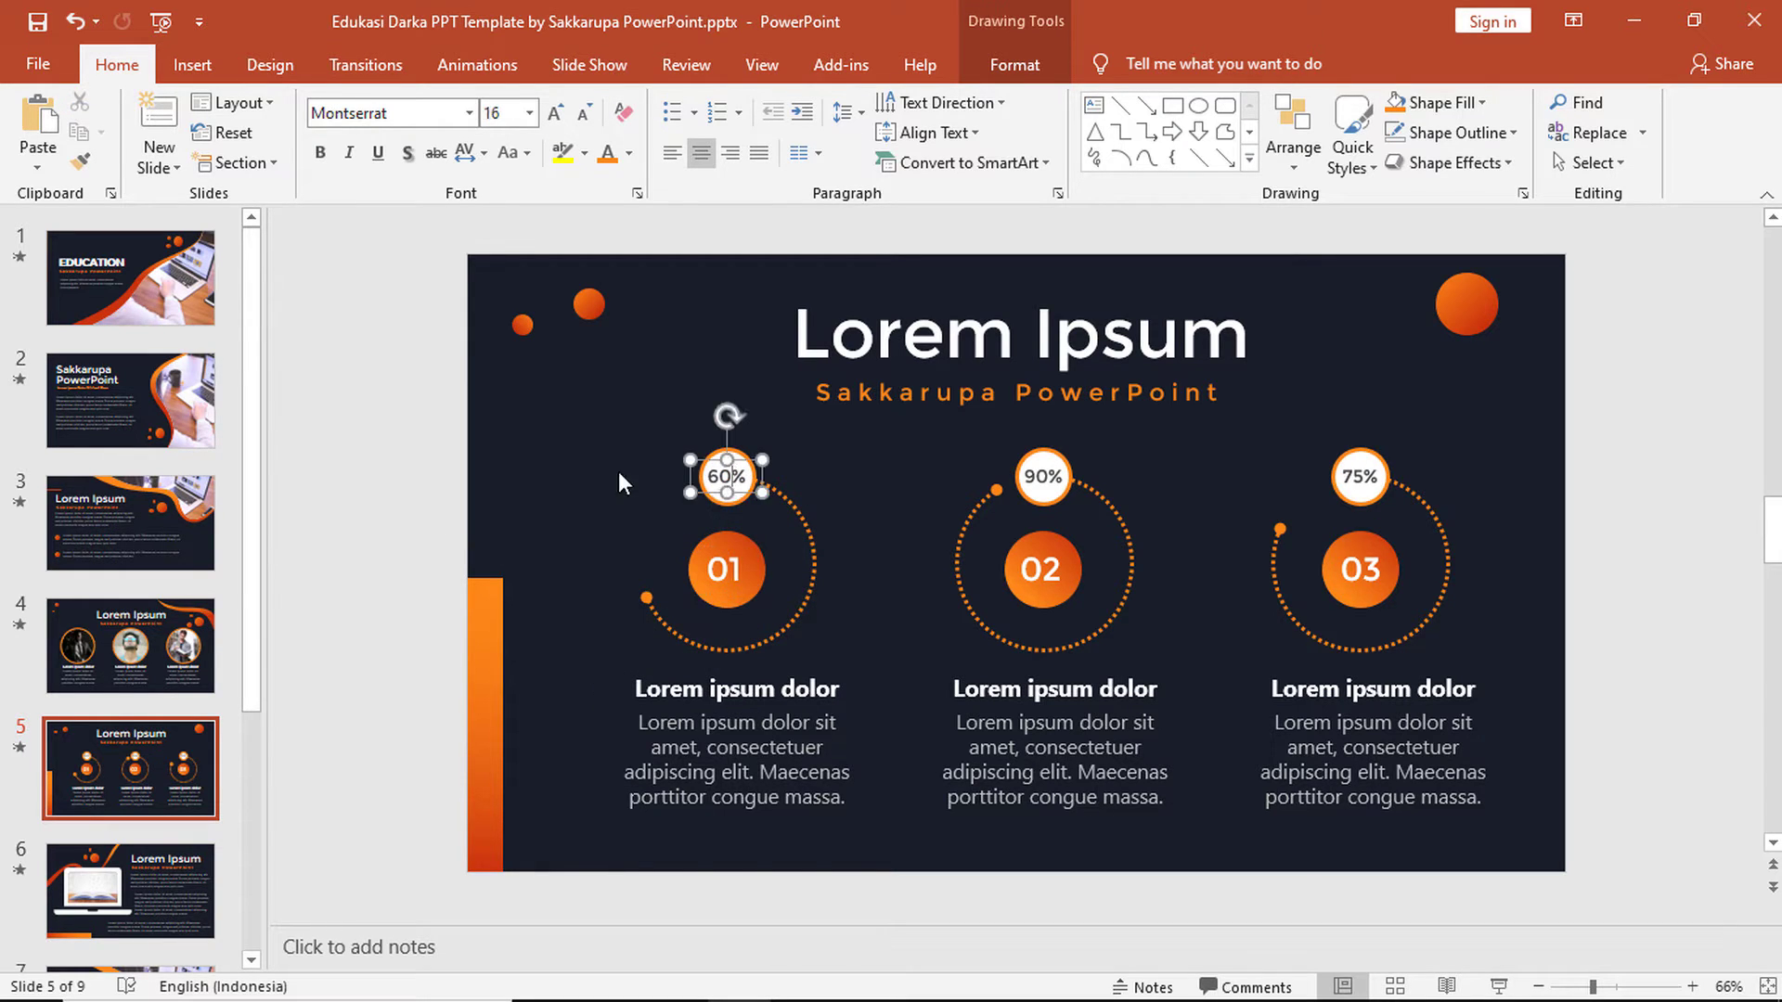
pyautogui.click(97, 724)
# Inspect the book picture in slide 6's laptop mockup, then go to slide 7.
pyautogui.scroll(-3, 96, 718)
pyautogui.click(128, 778)
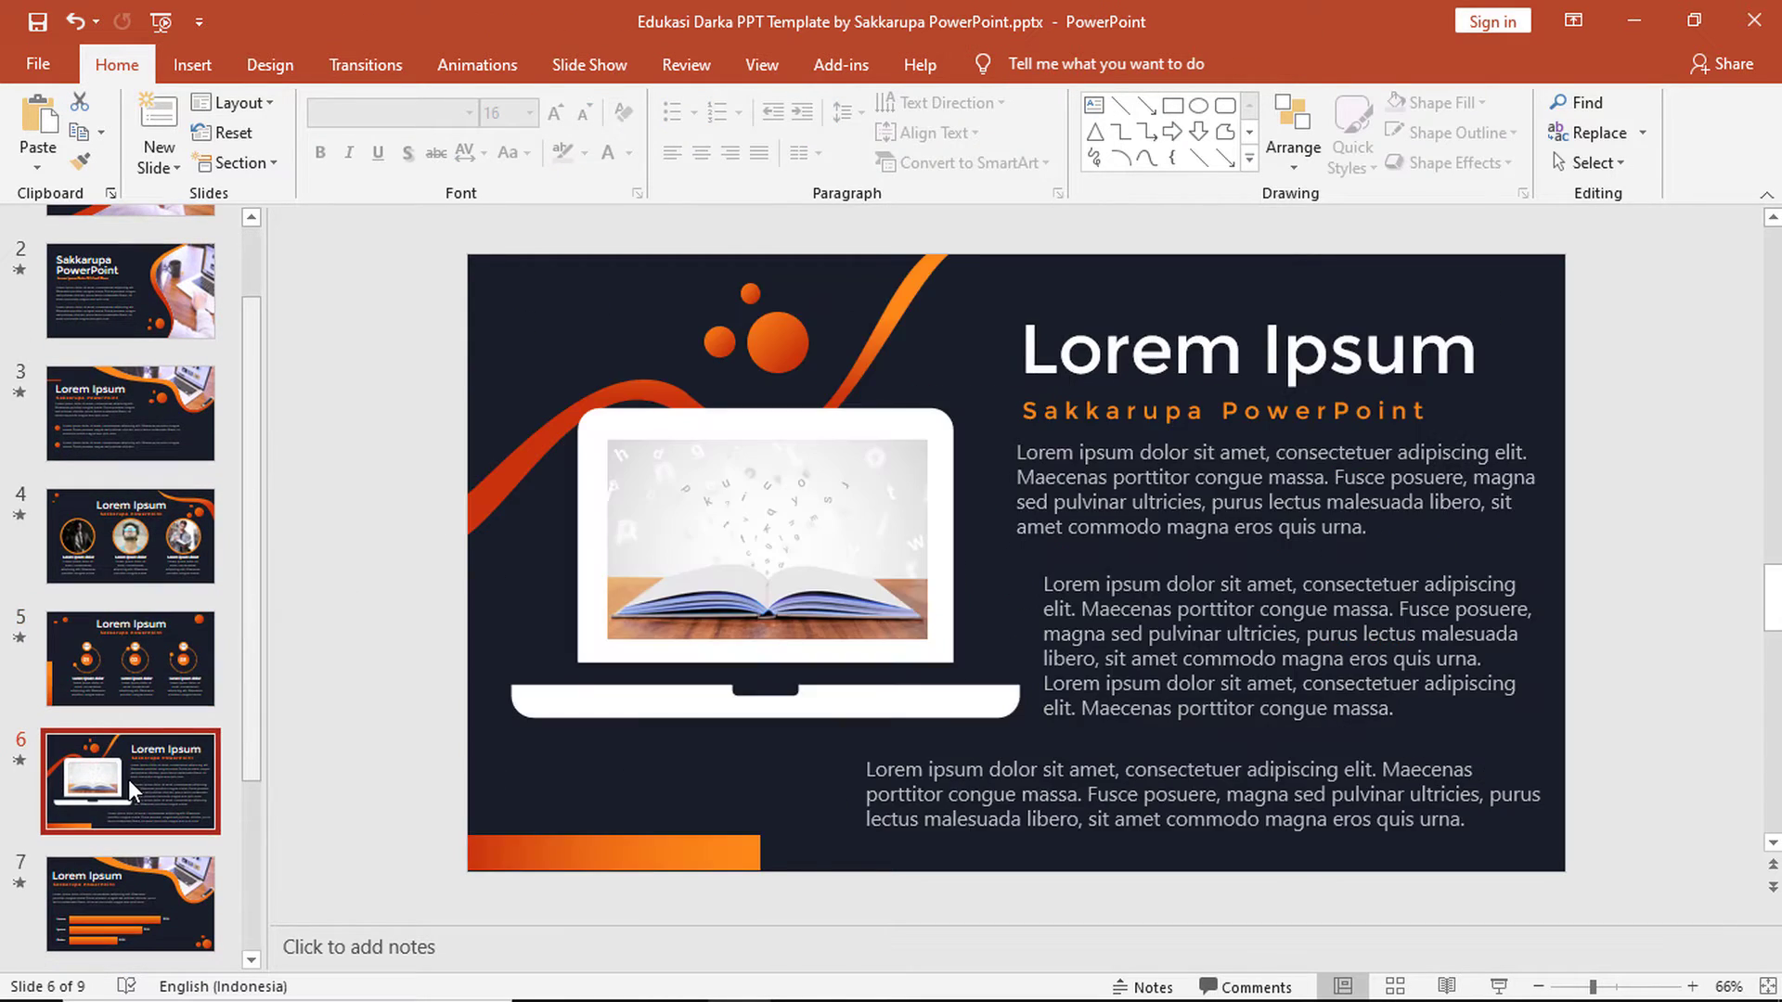
pyautogui.click(764, 538)
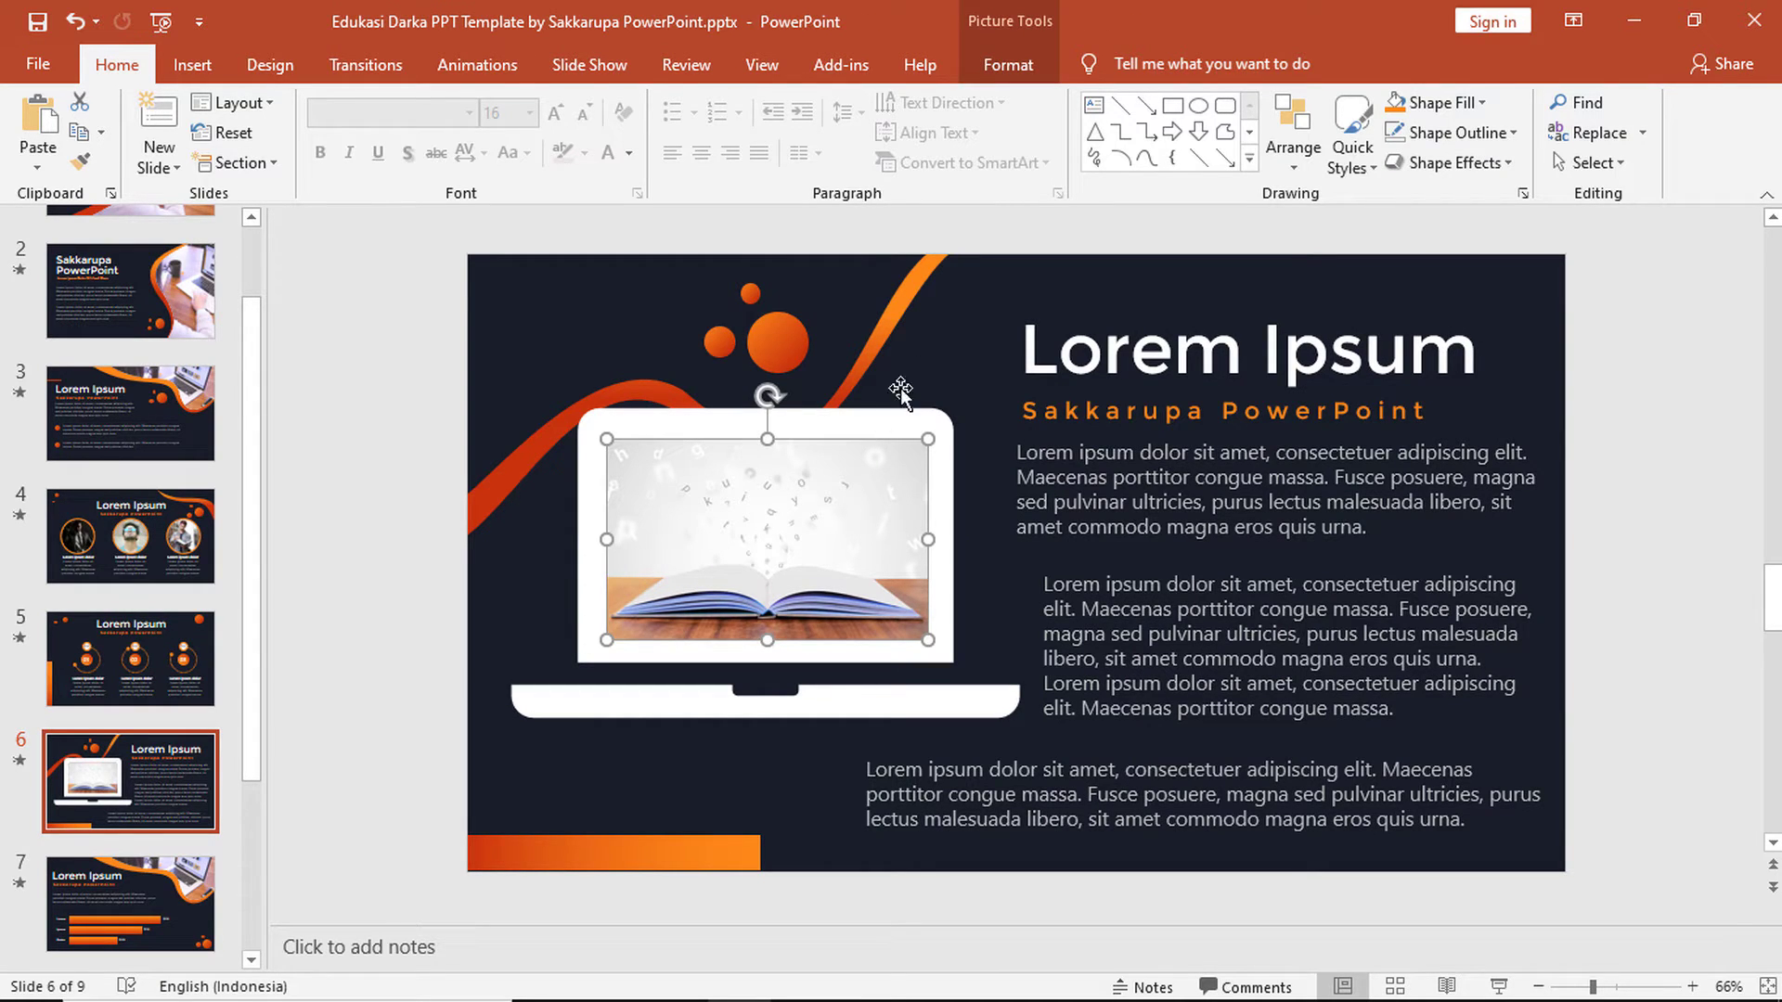
pyautogui.click(1064, 288)
pyautogui.moveTo(1064, 278); pyautogui.dragTo(1160, 283)
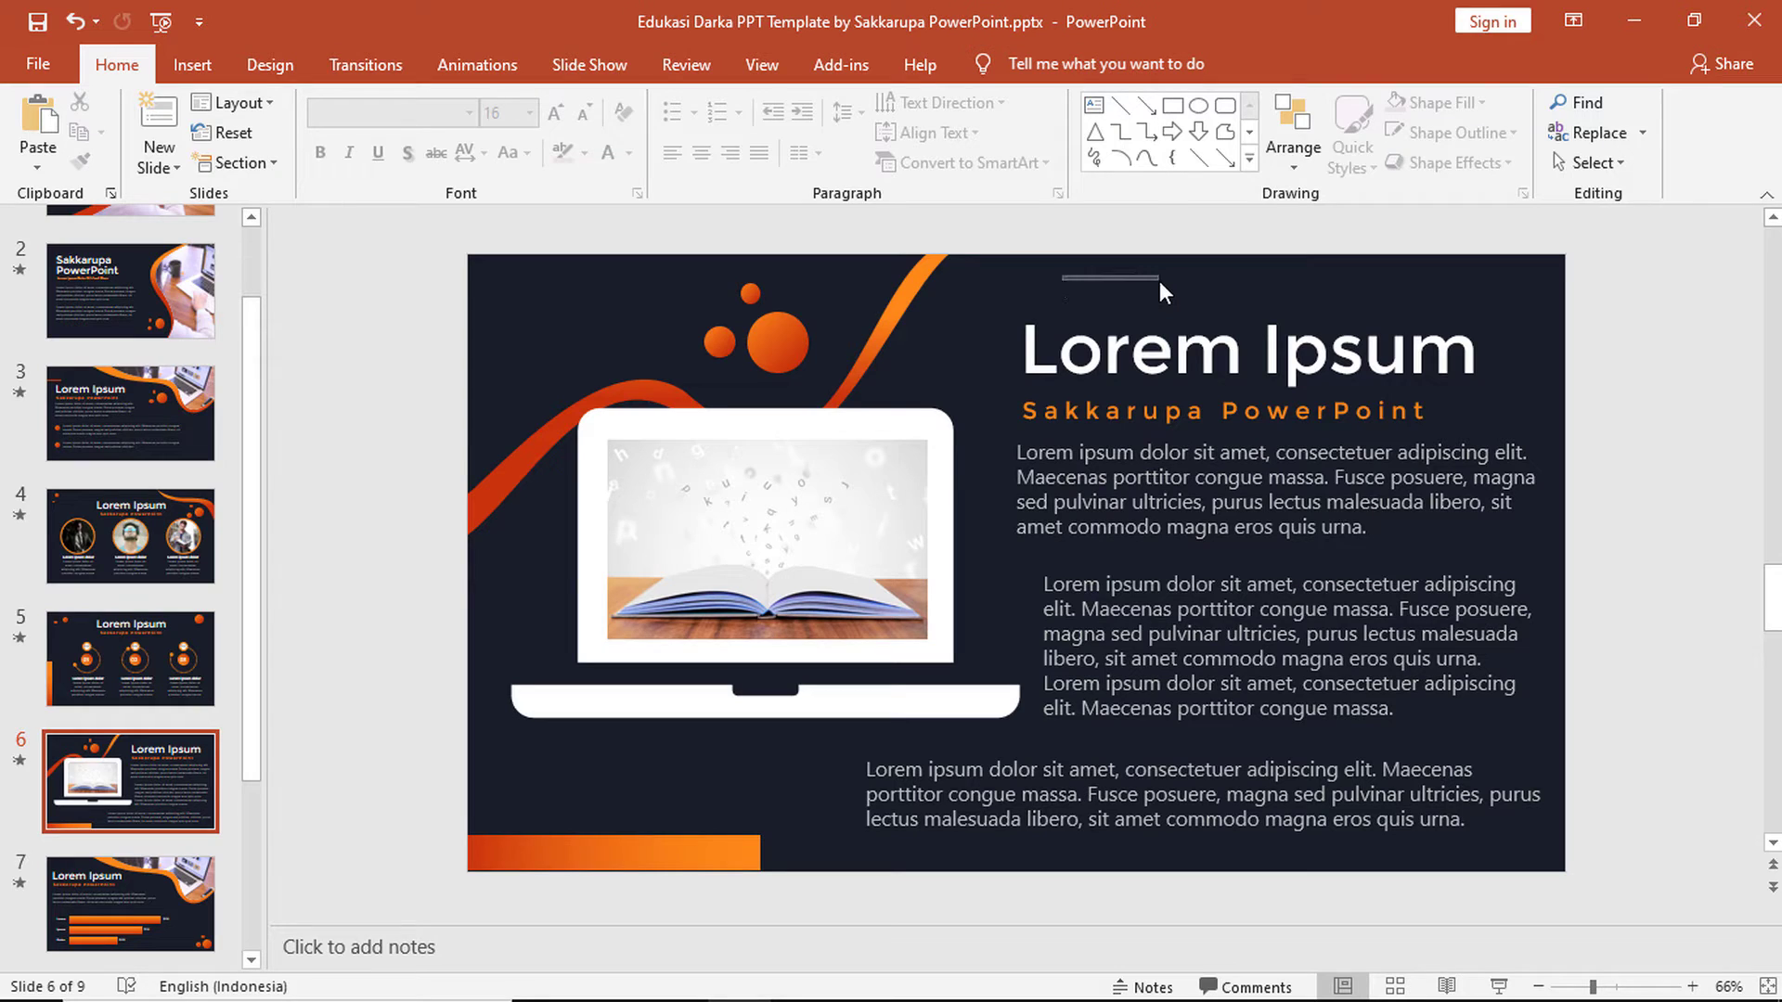
pyautogui.scroll(-3, 60, 870)
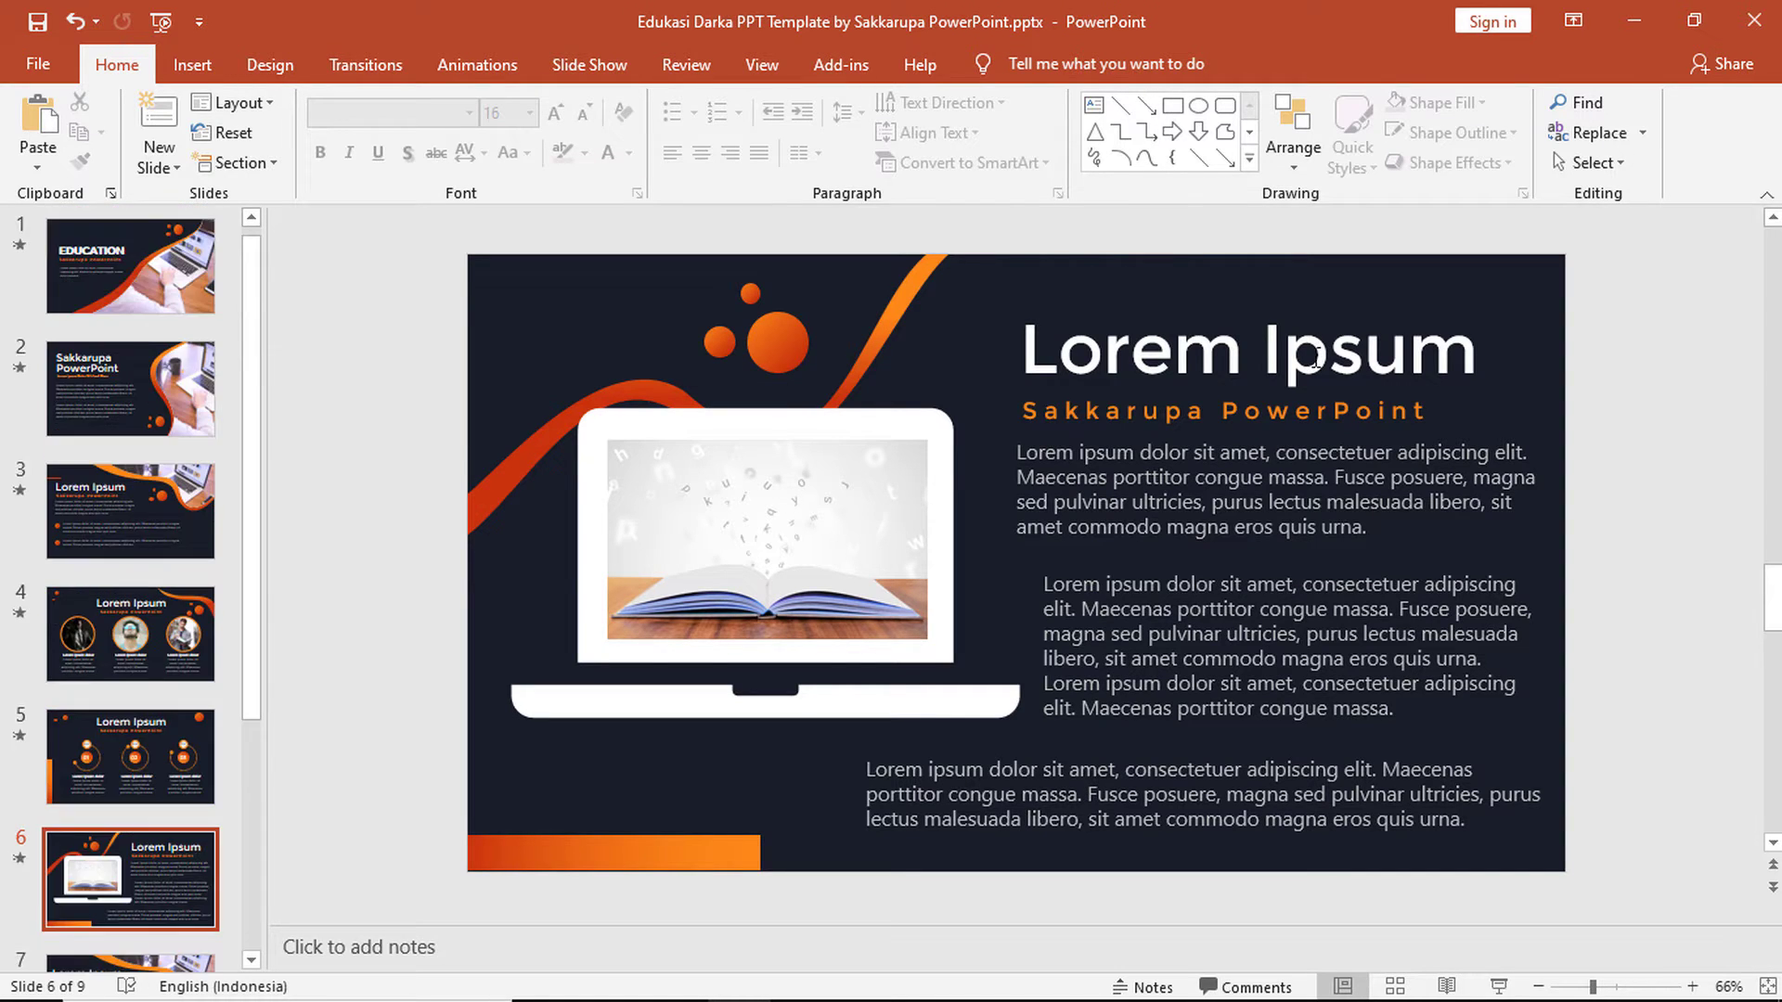
pyautogui.click(110, 828)
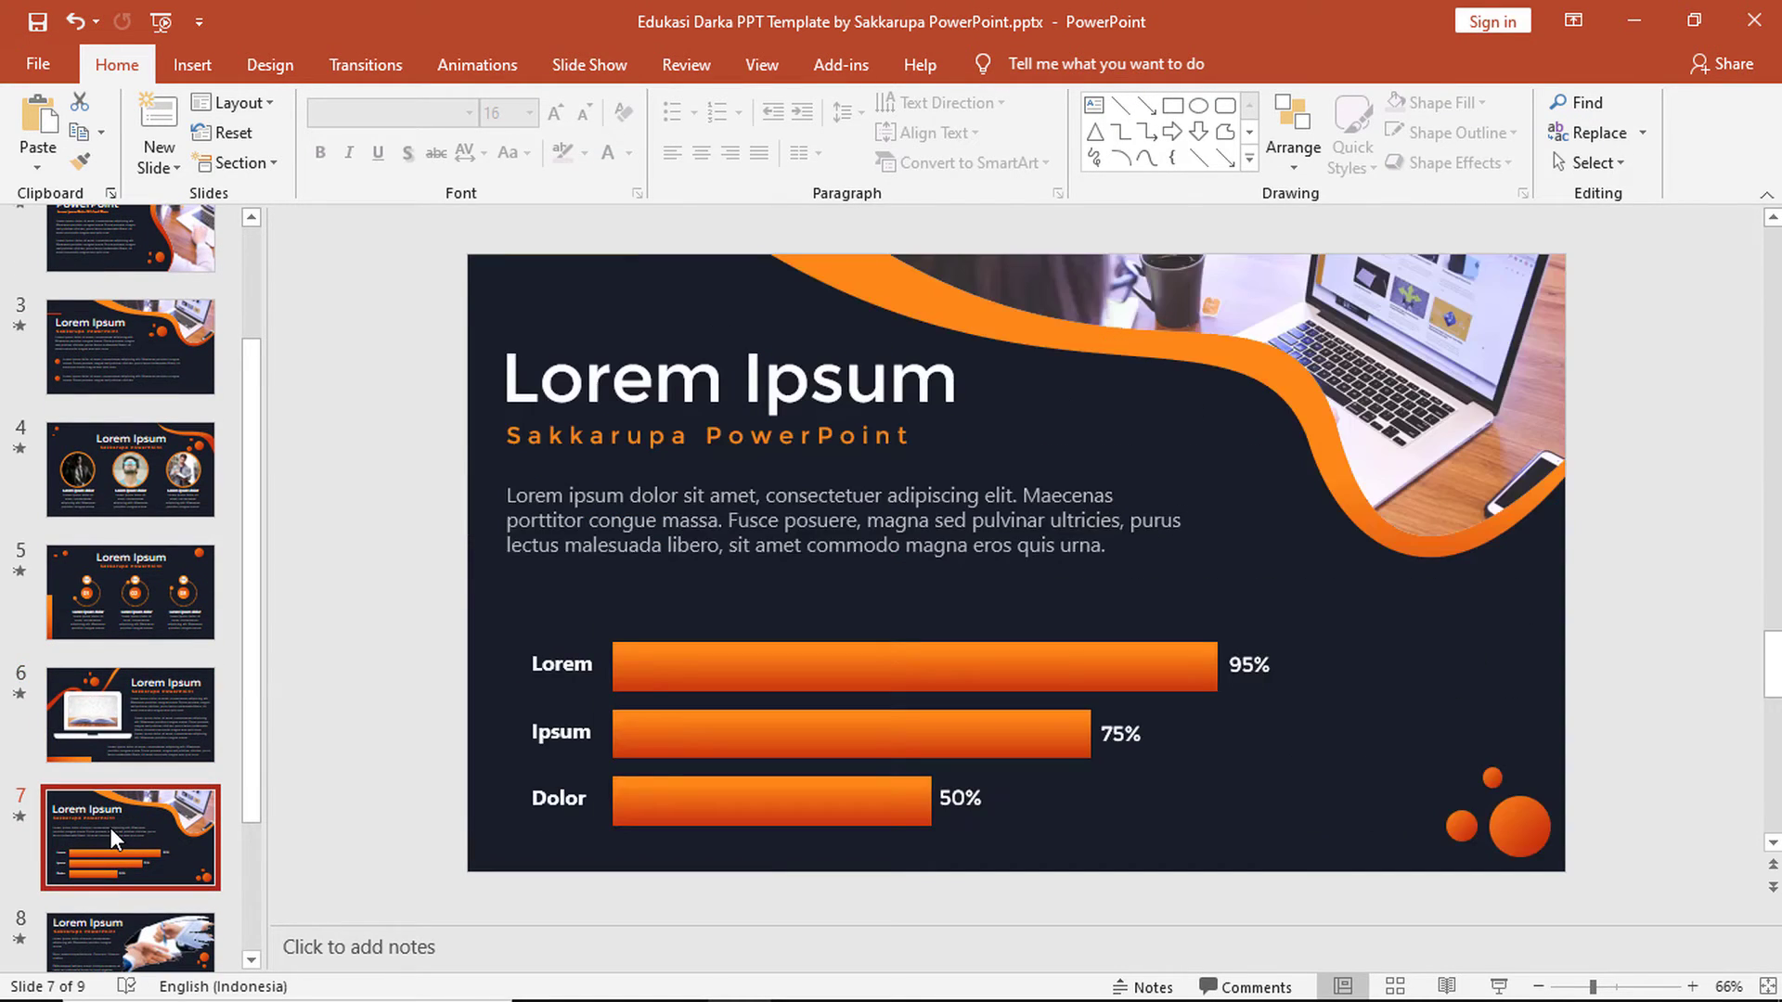
# Open the bar chart's data sheet and enter 60 in cell B2.
pyautogui.click(799, 666)
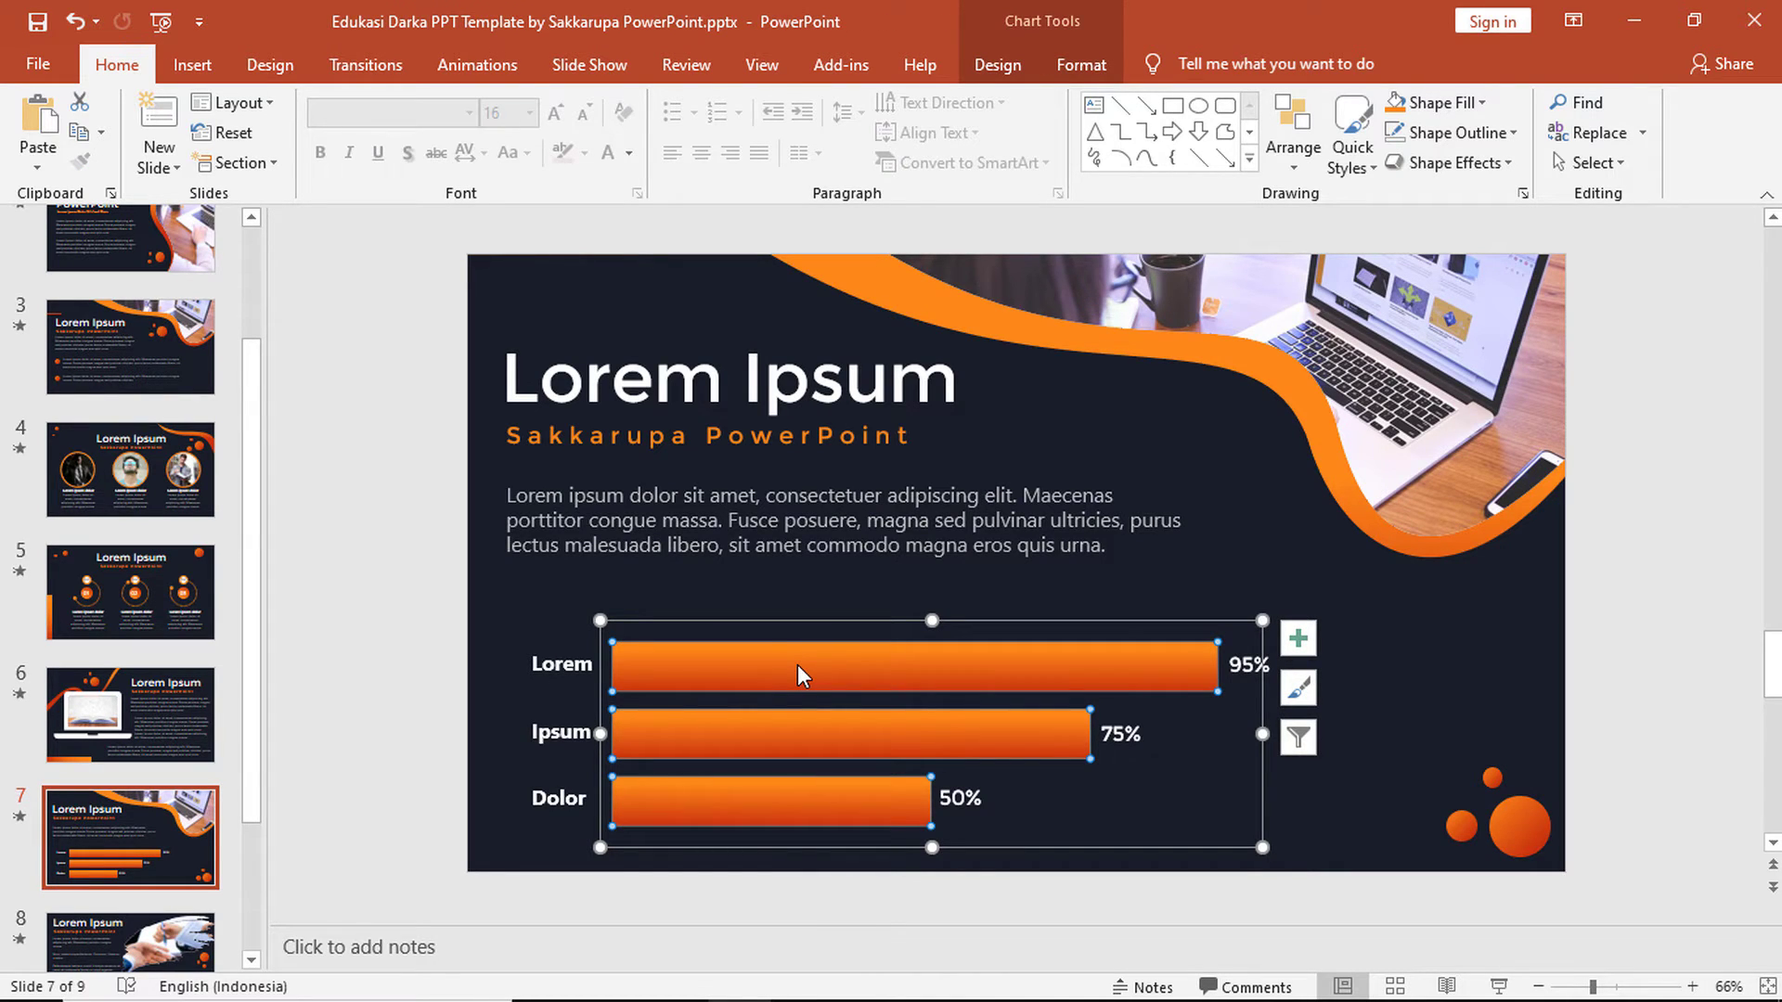
pyautogui.rightClick(800, 675)
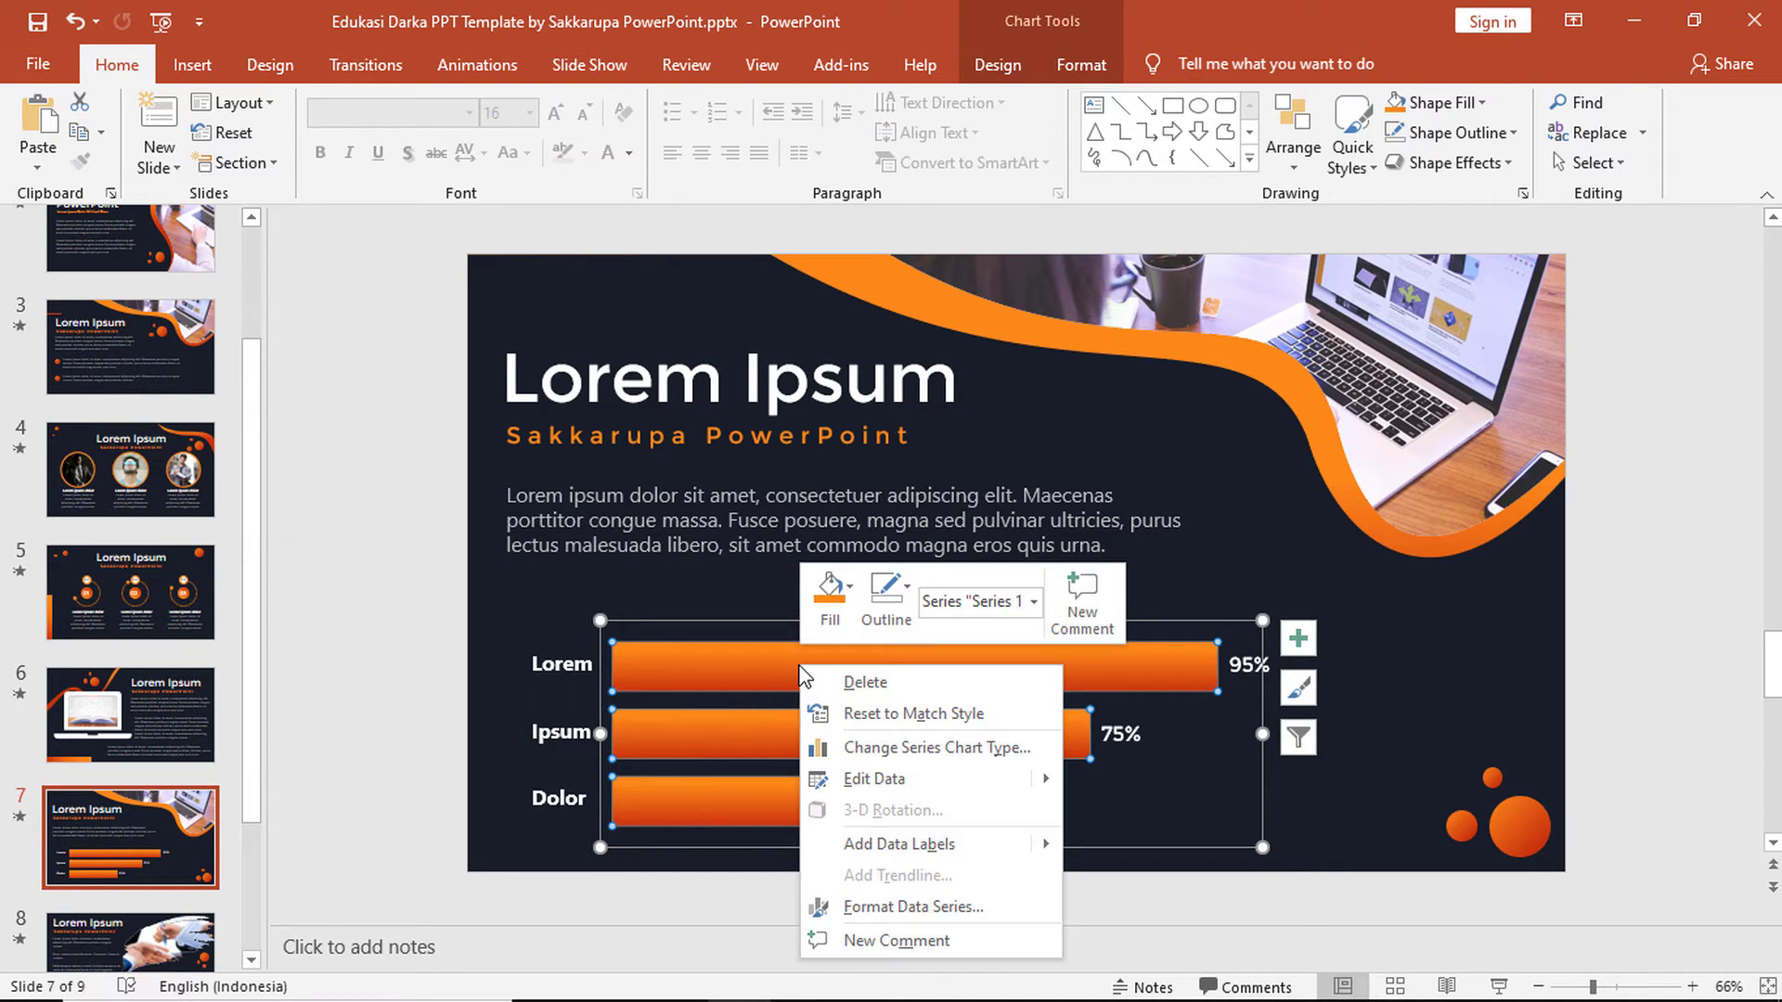
pyautogui.click(928, 779)
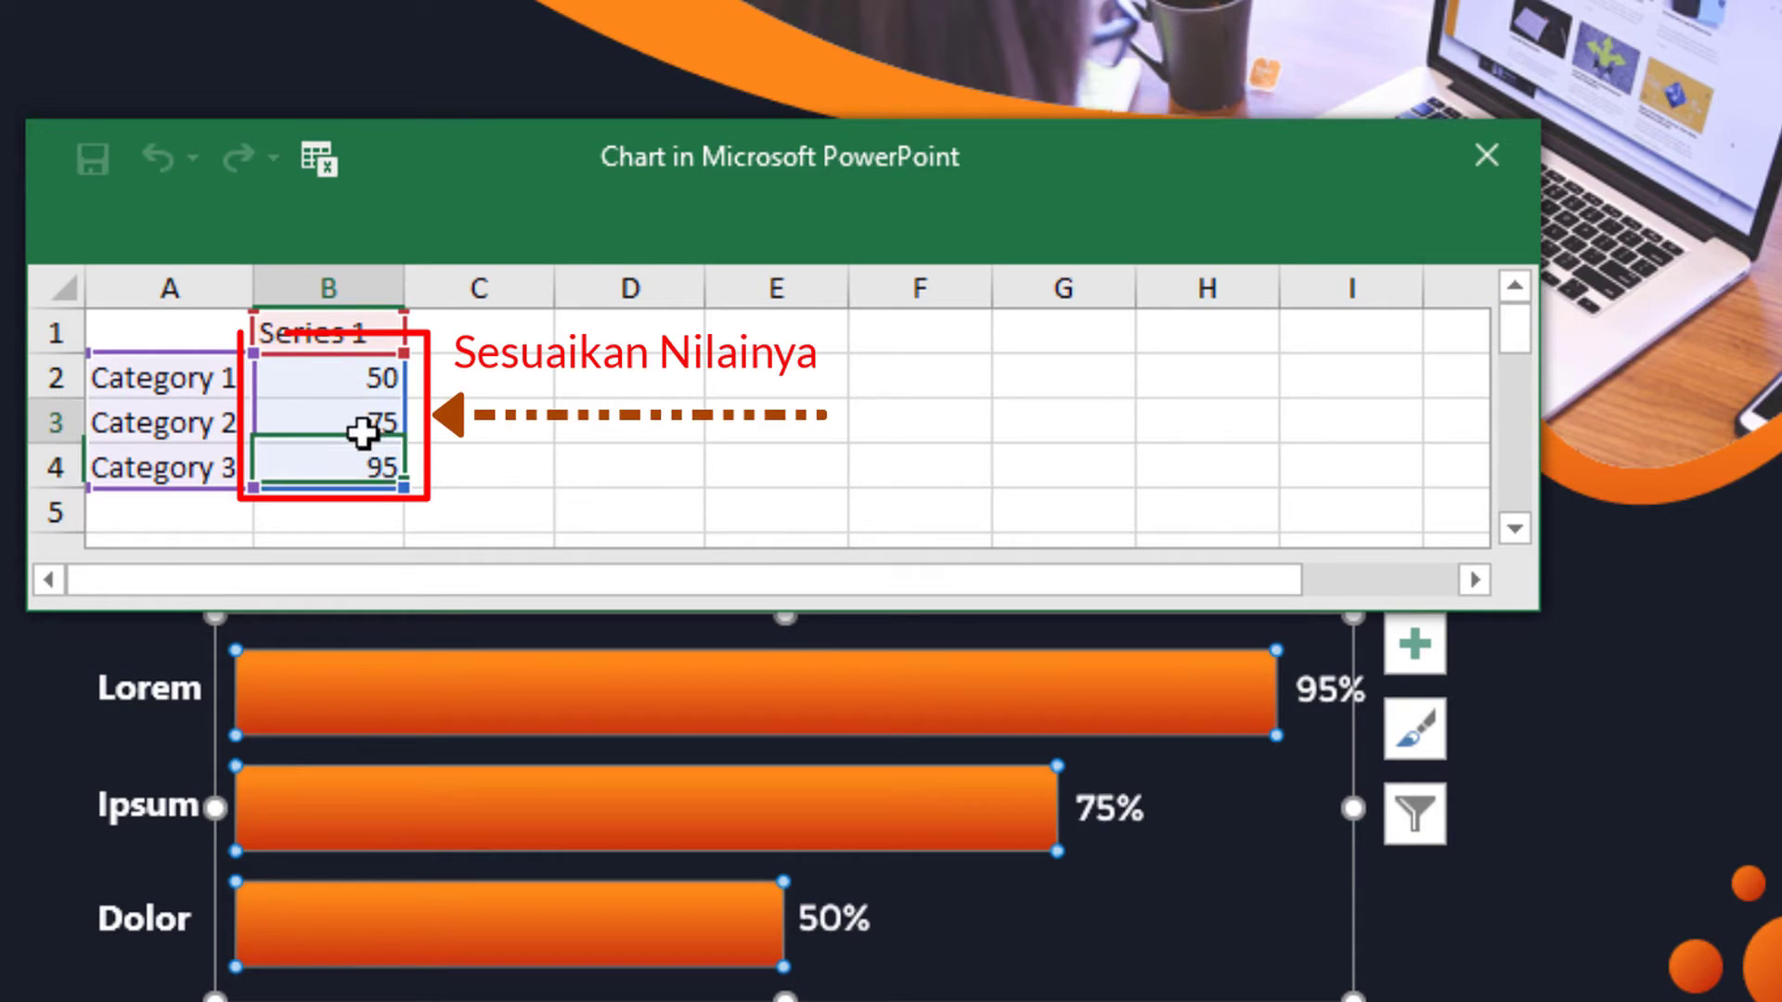
pyautogui.click(350, 381)
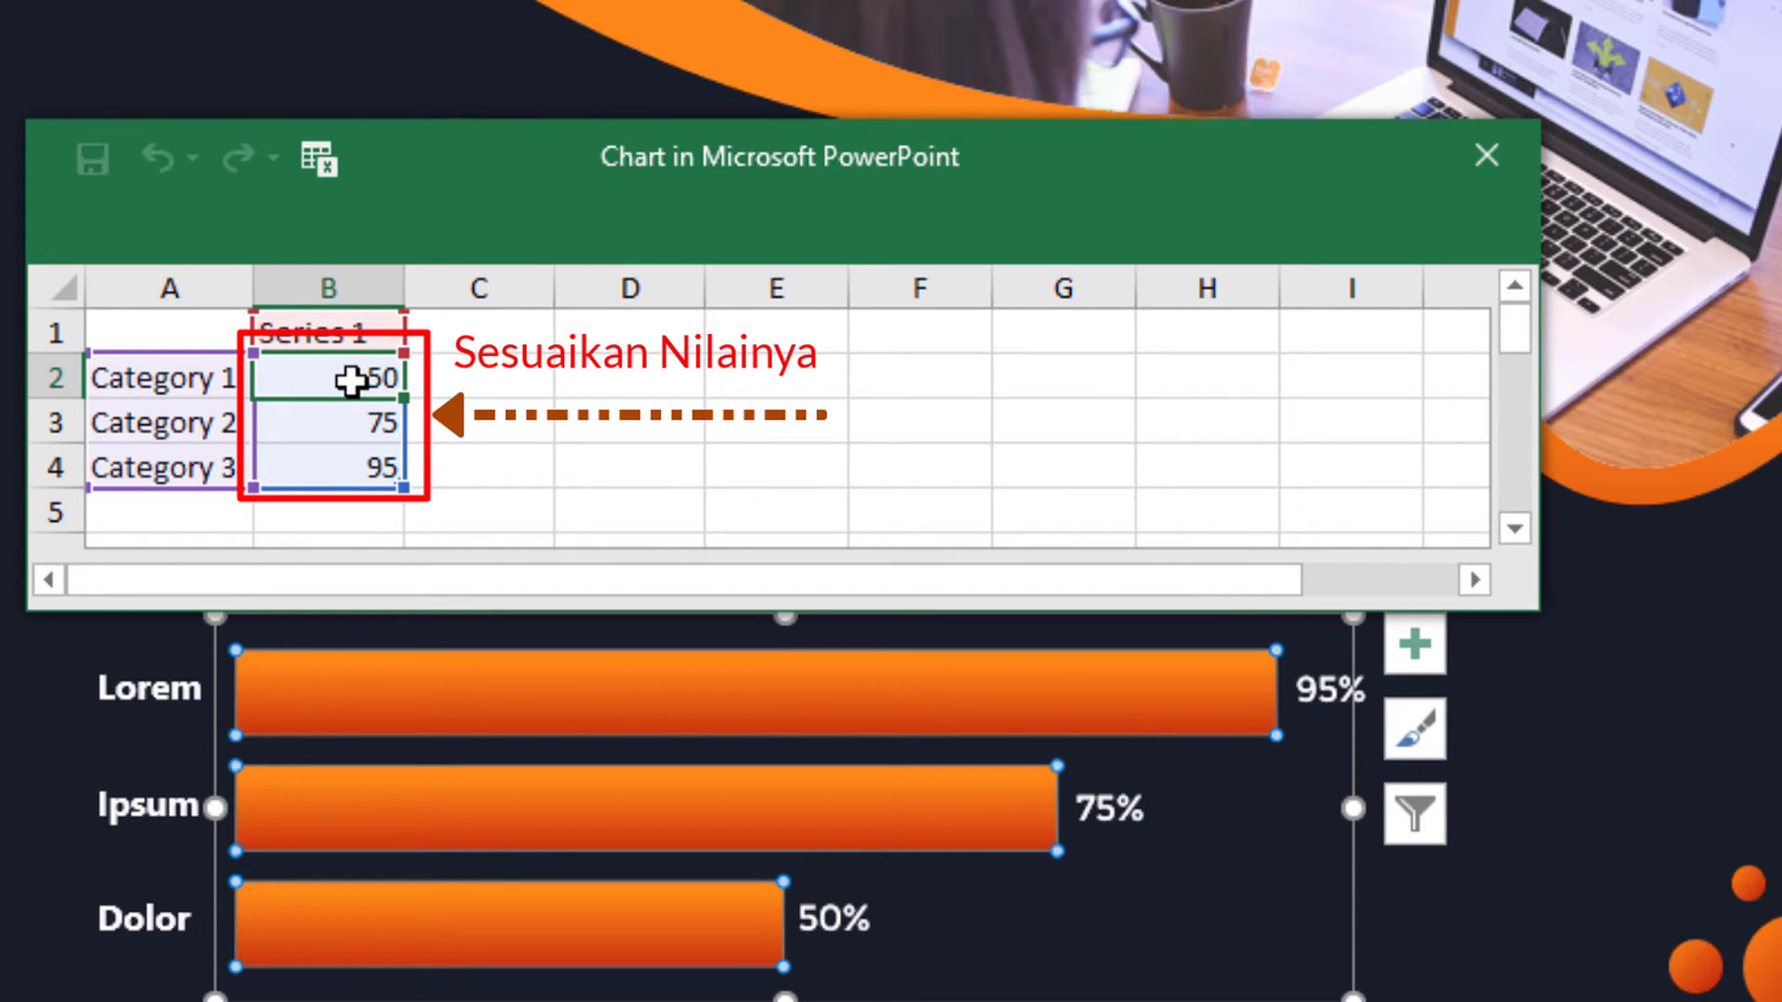
pyautogui.write('60')
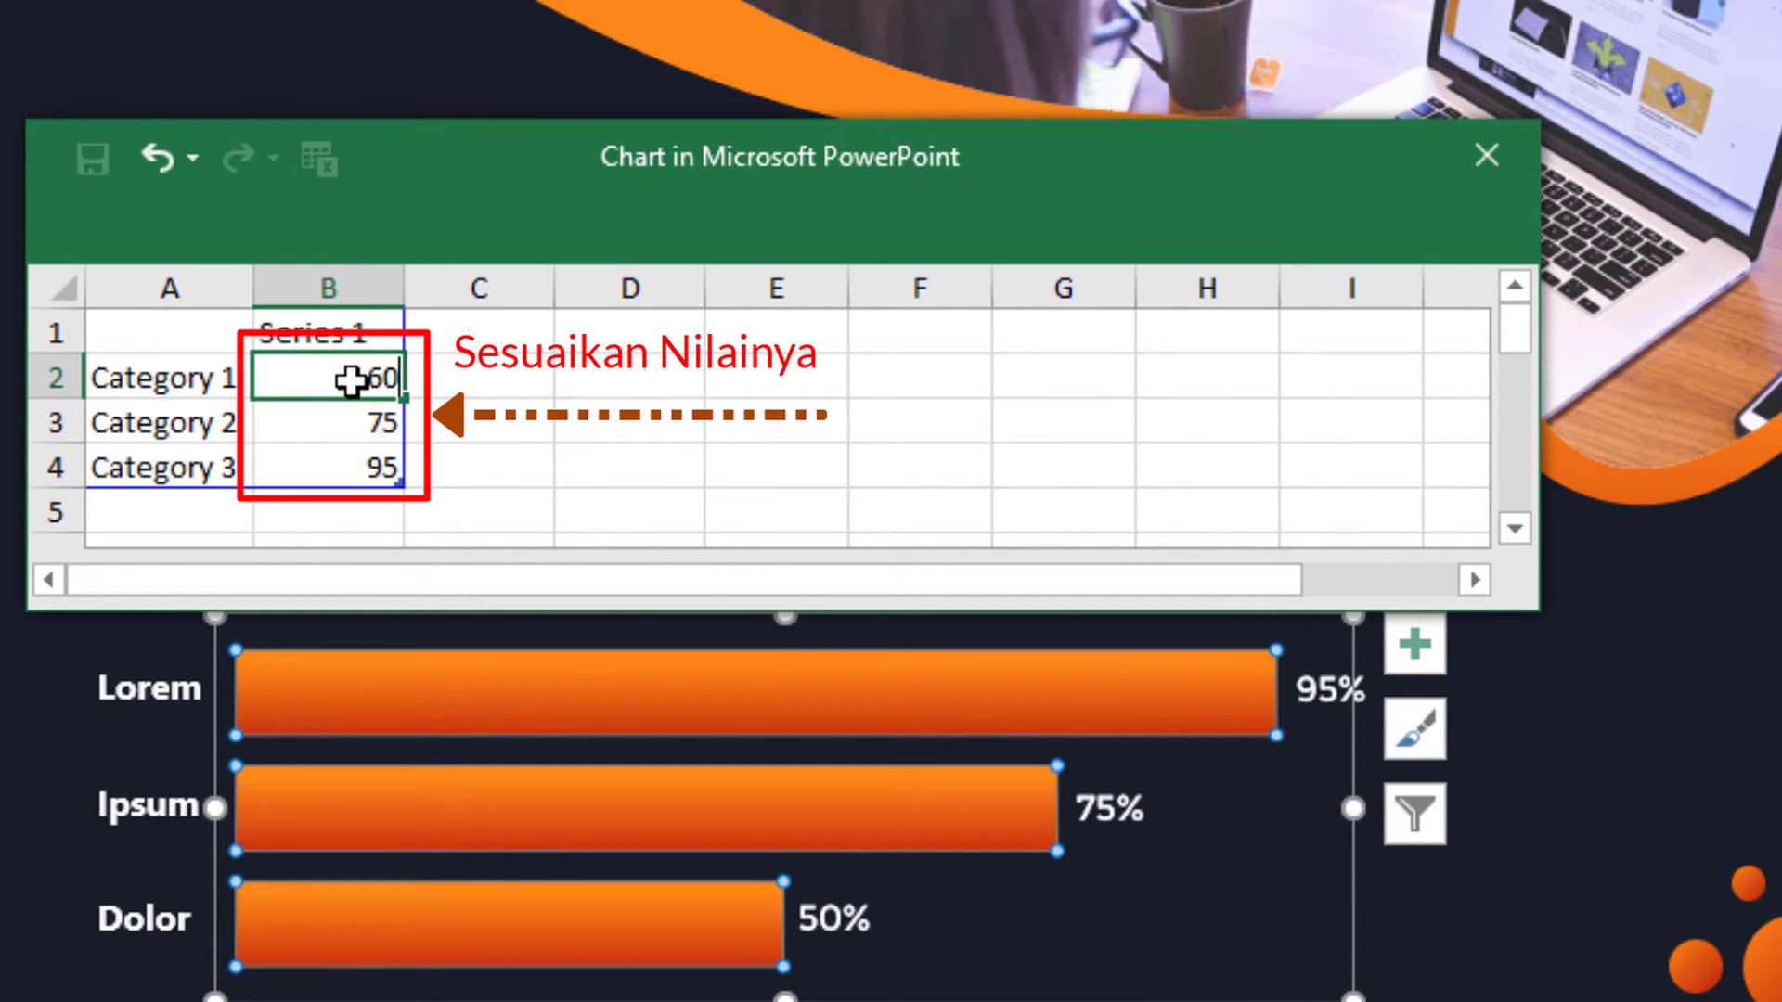
pyautogui.press('Return')
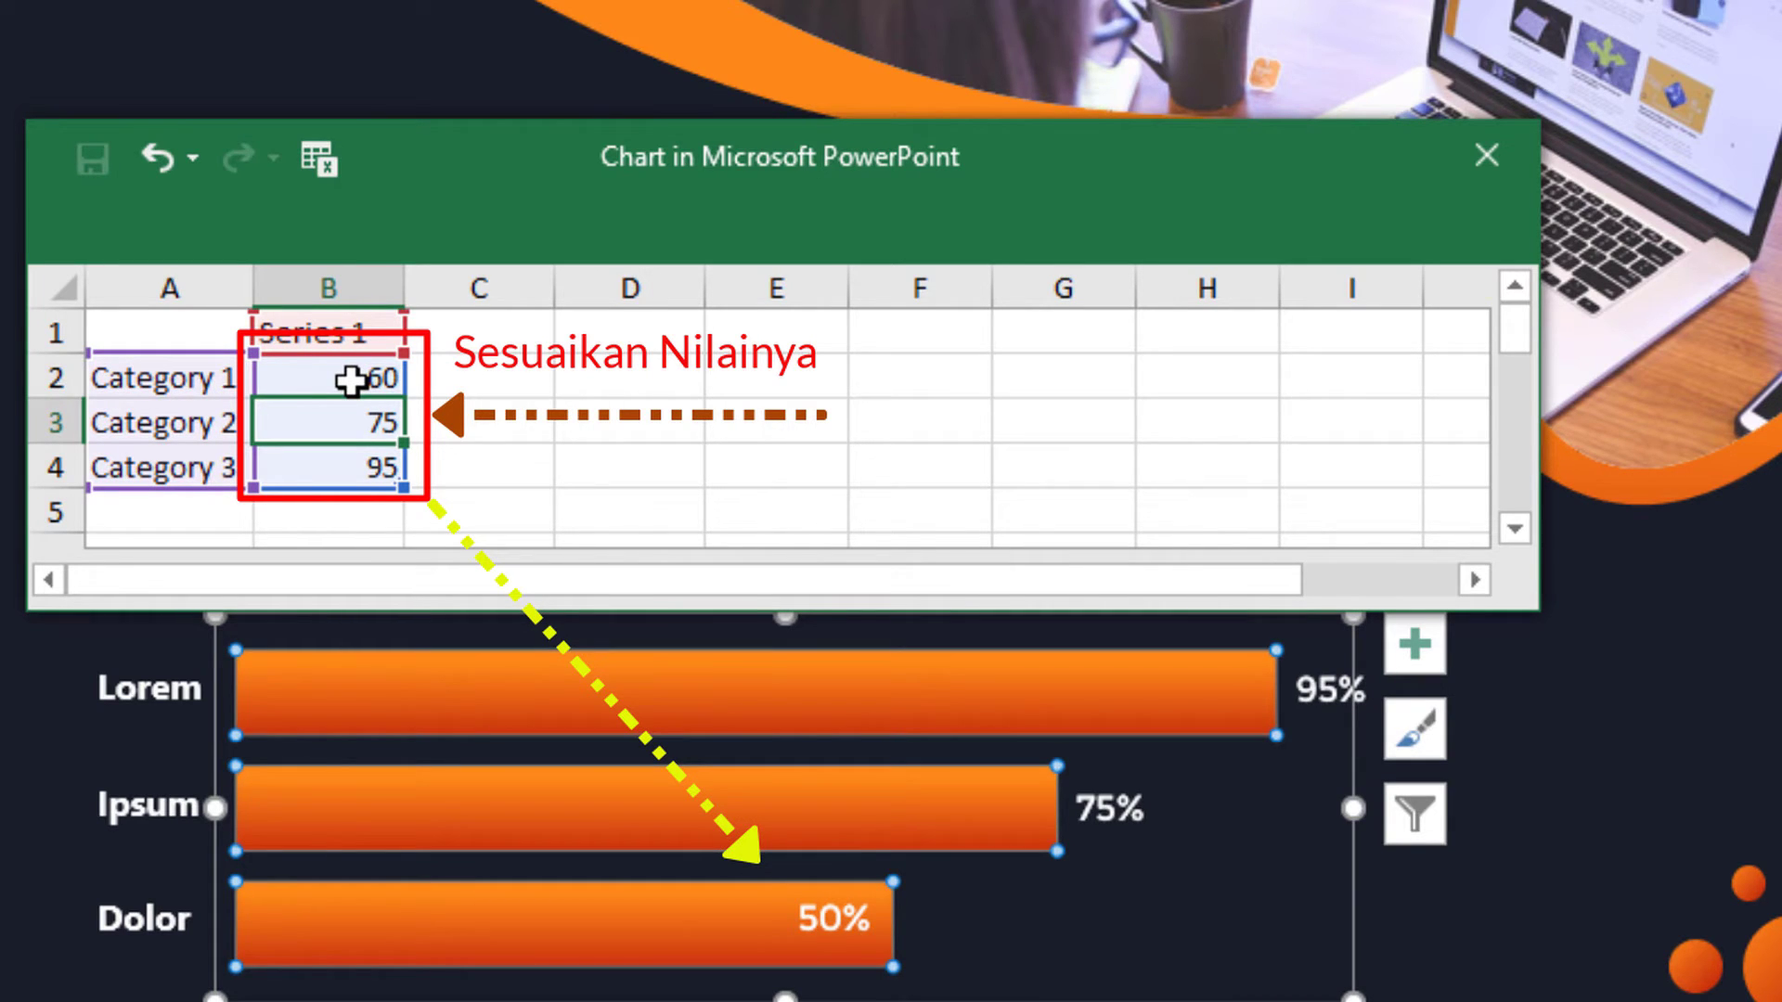
# Restore cell B2 to 50 and close the chart data sheet.
pyautogui.click(375, 369)
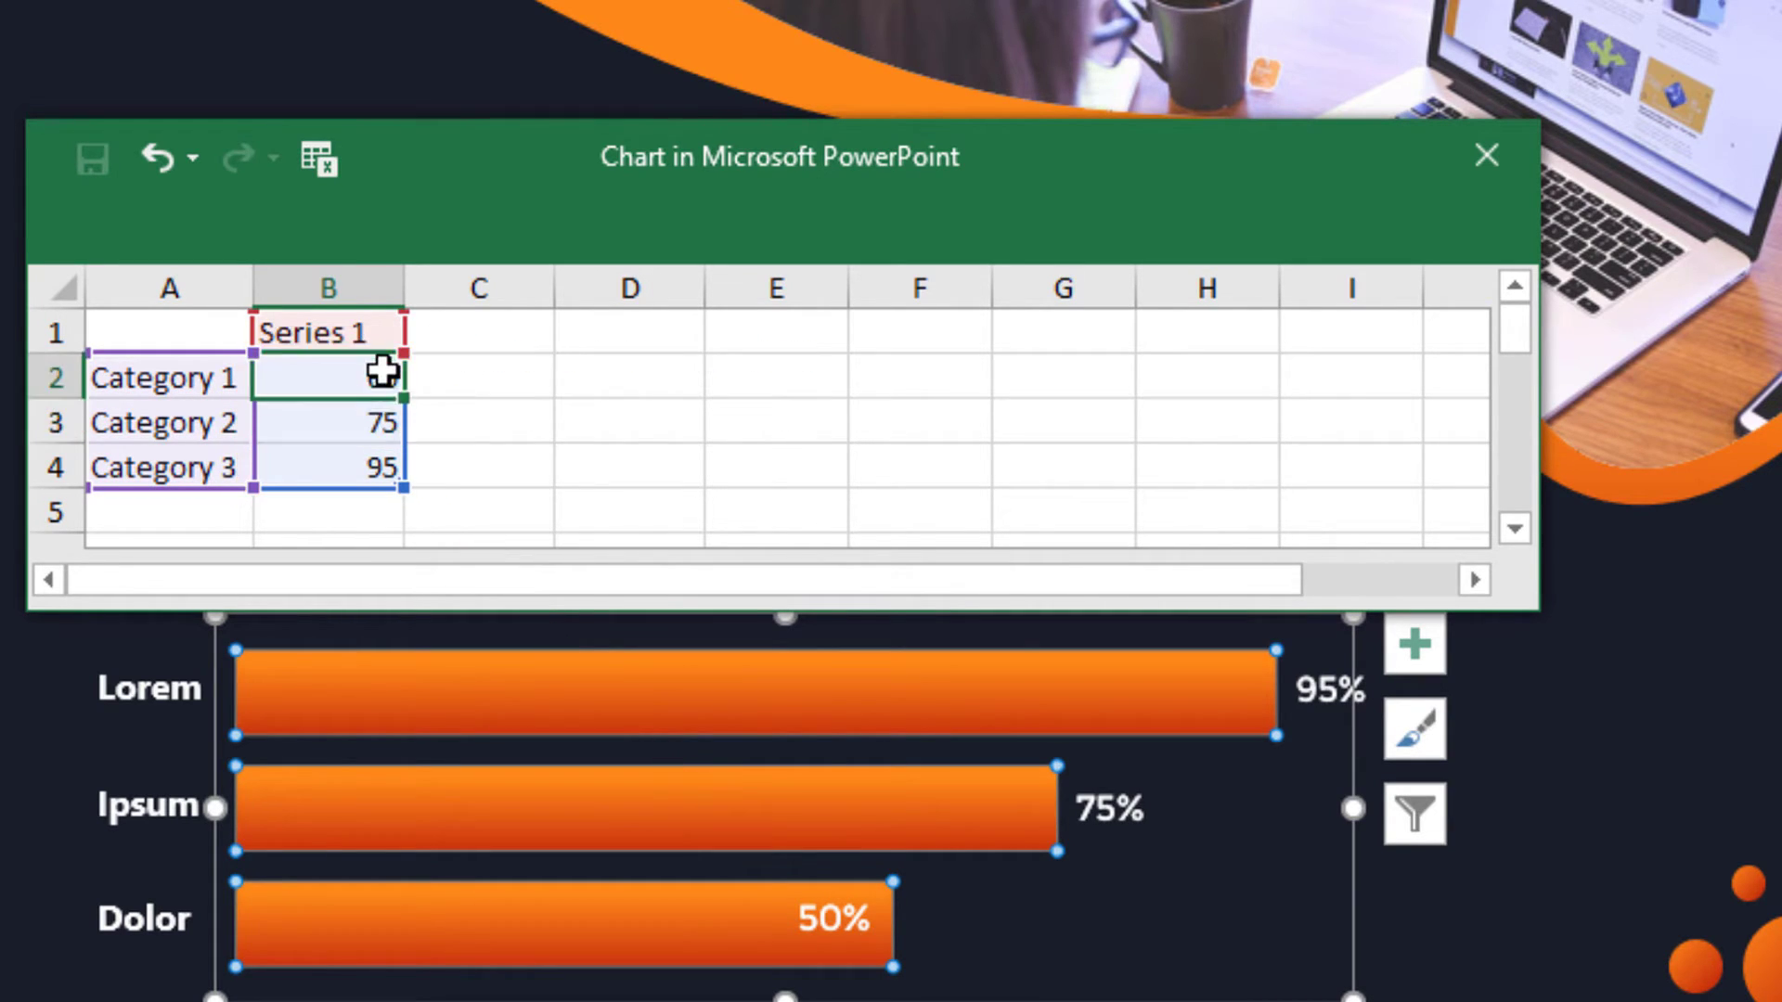
pyautogui.write('50')
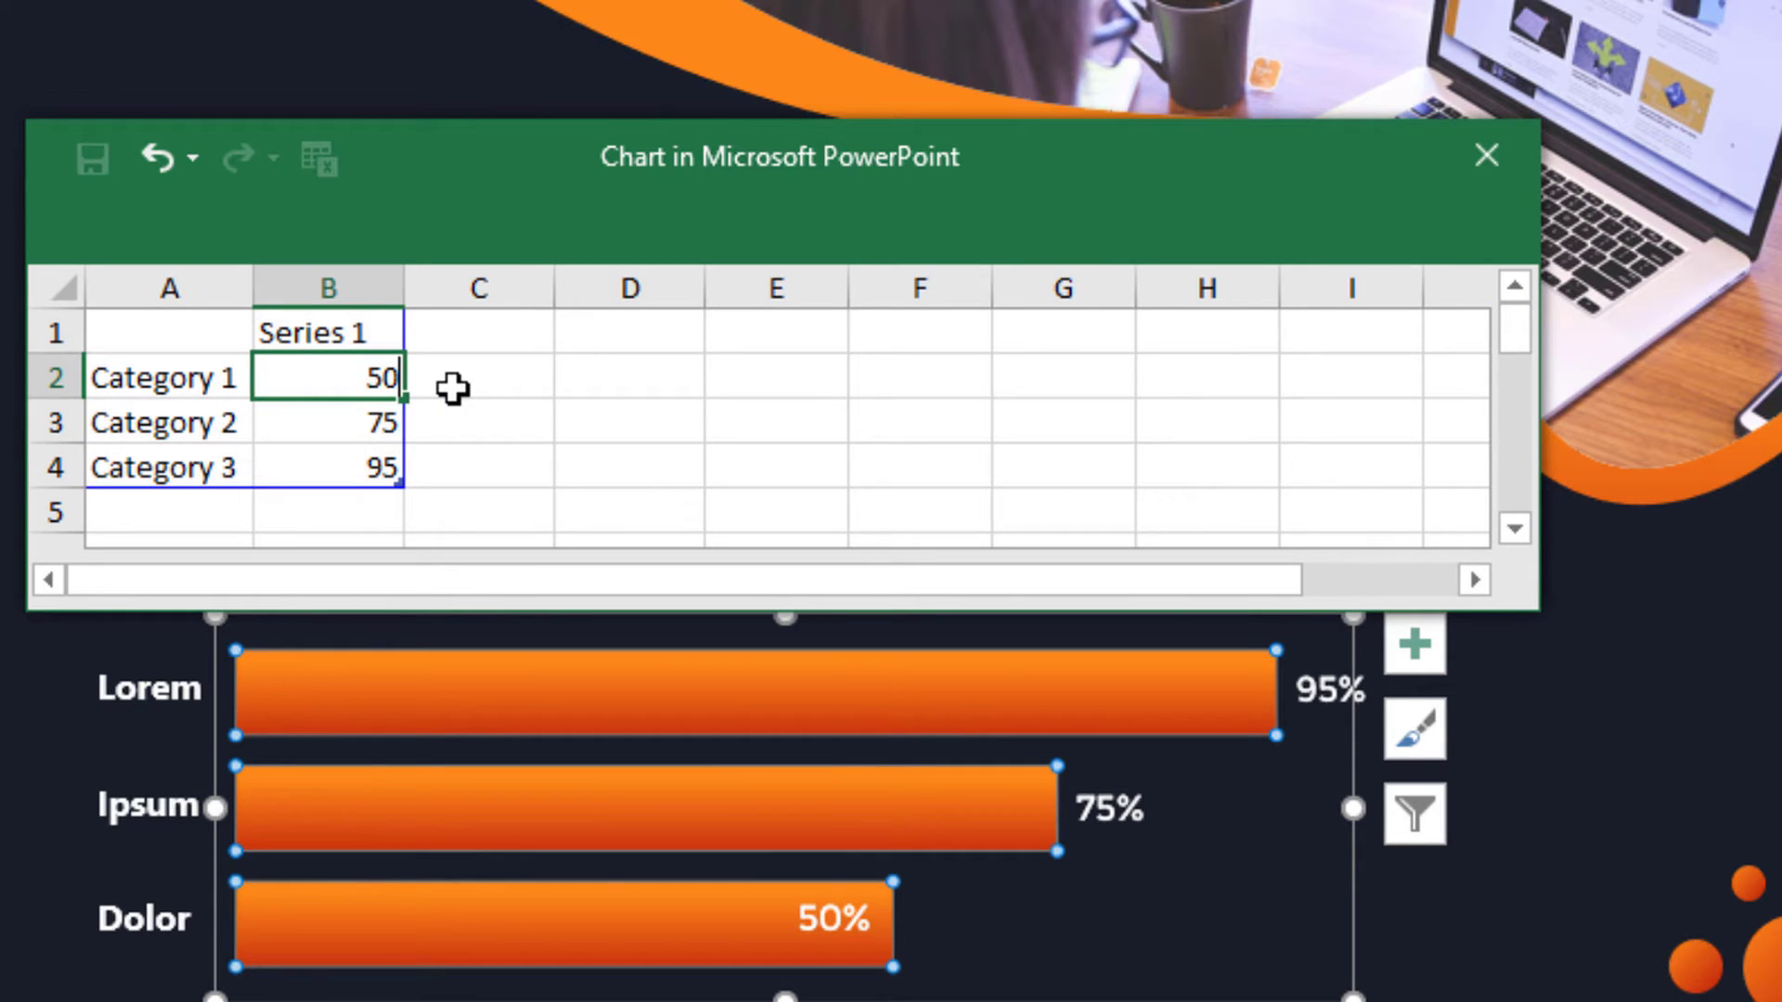
pyautogui.press('Return')
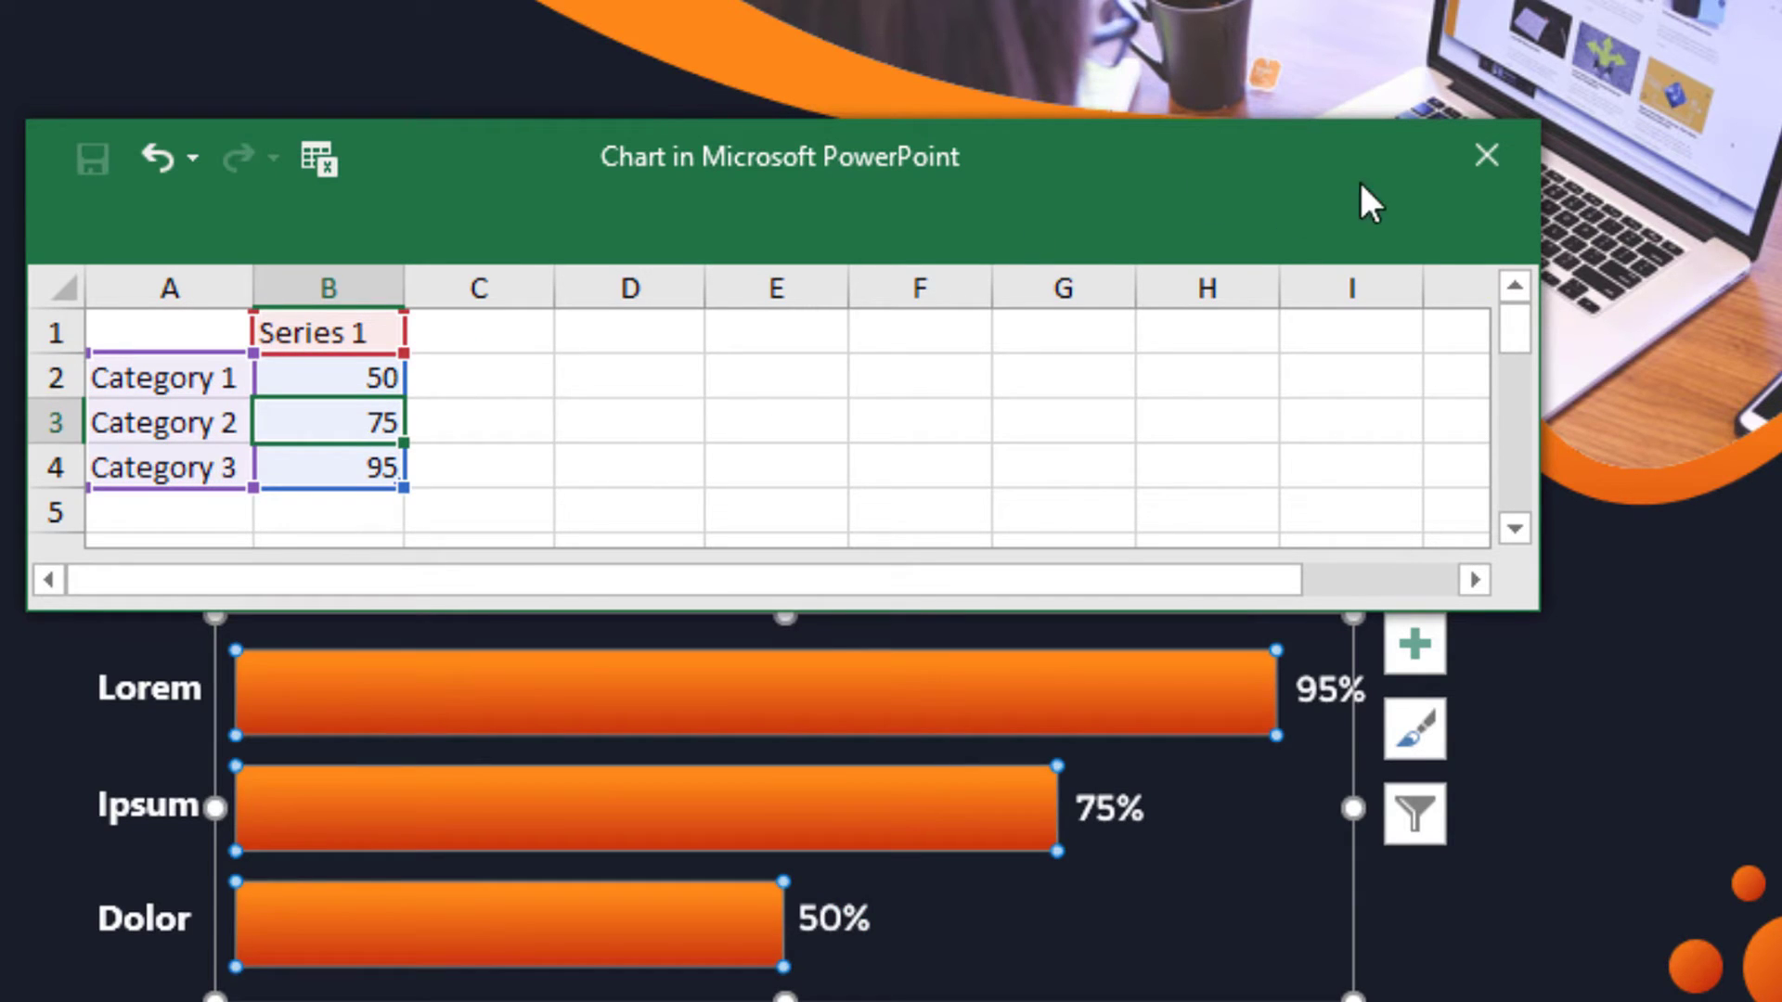
pyautogui.click(1462, 159)
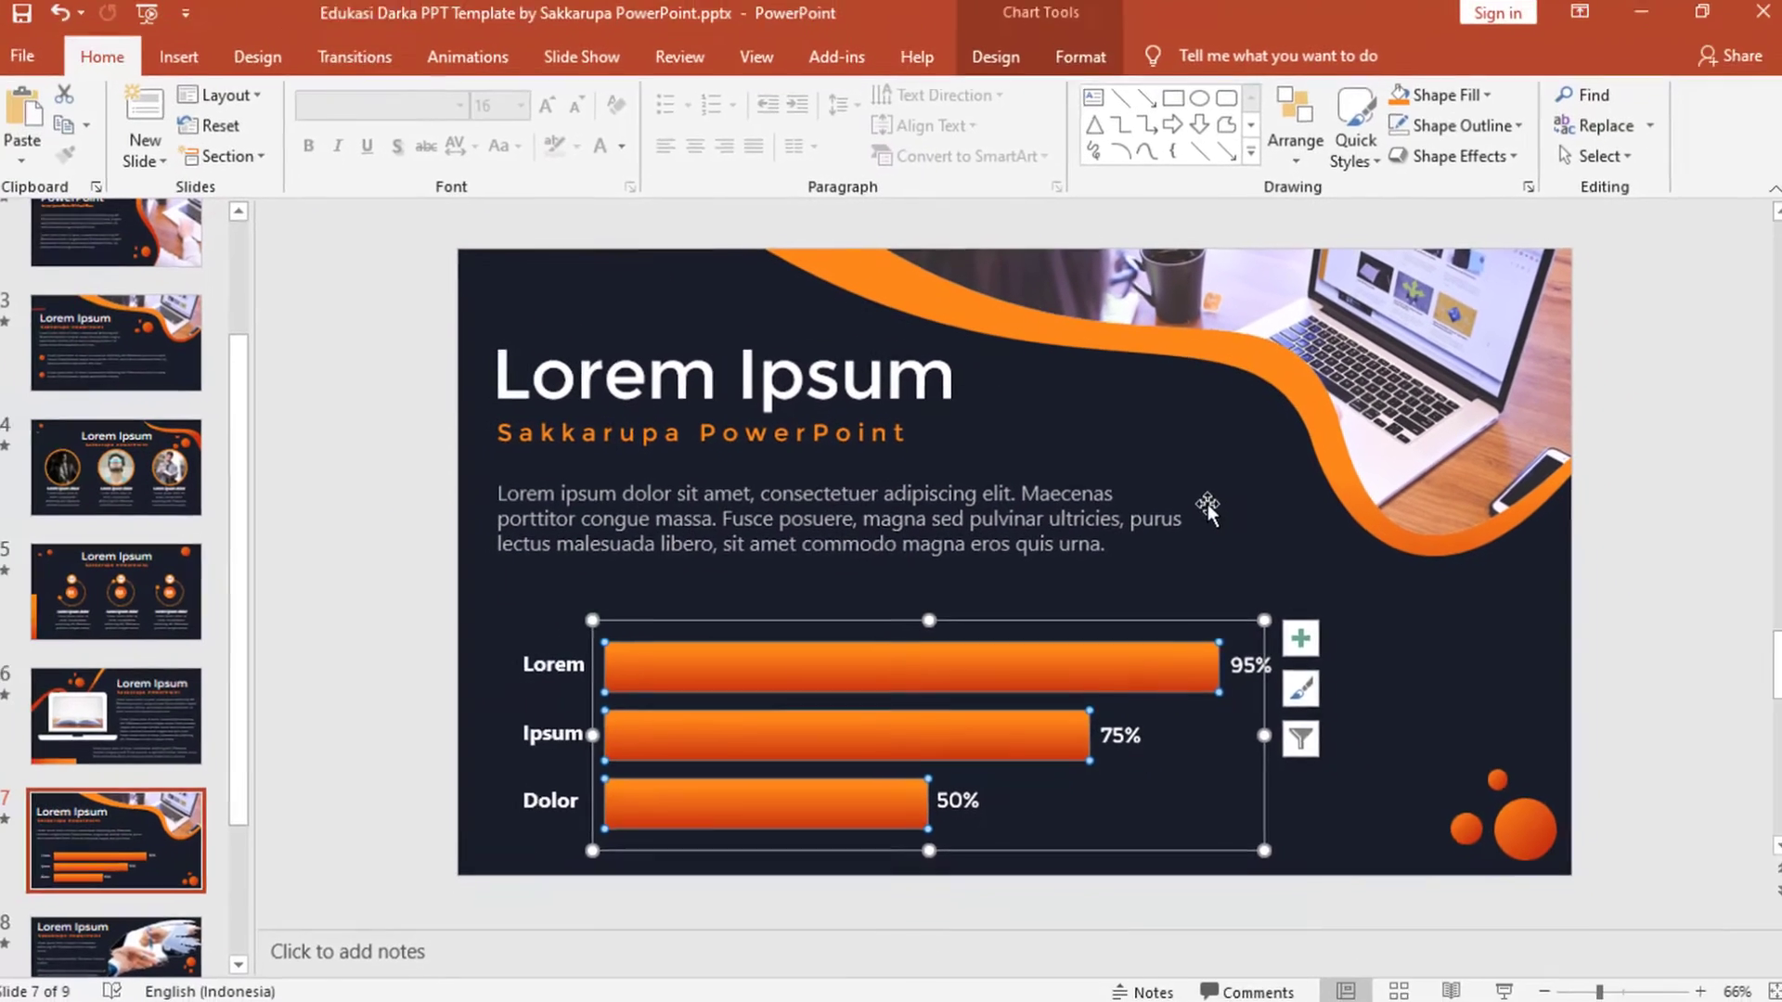
pyautogui.click(1261, 548)
# Scroll the thumbnail pane and step down to slide 8.
pyautogui.scroll(-1, 130, 594)
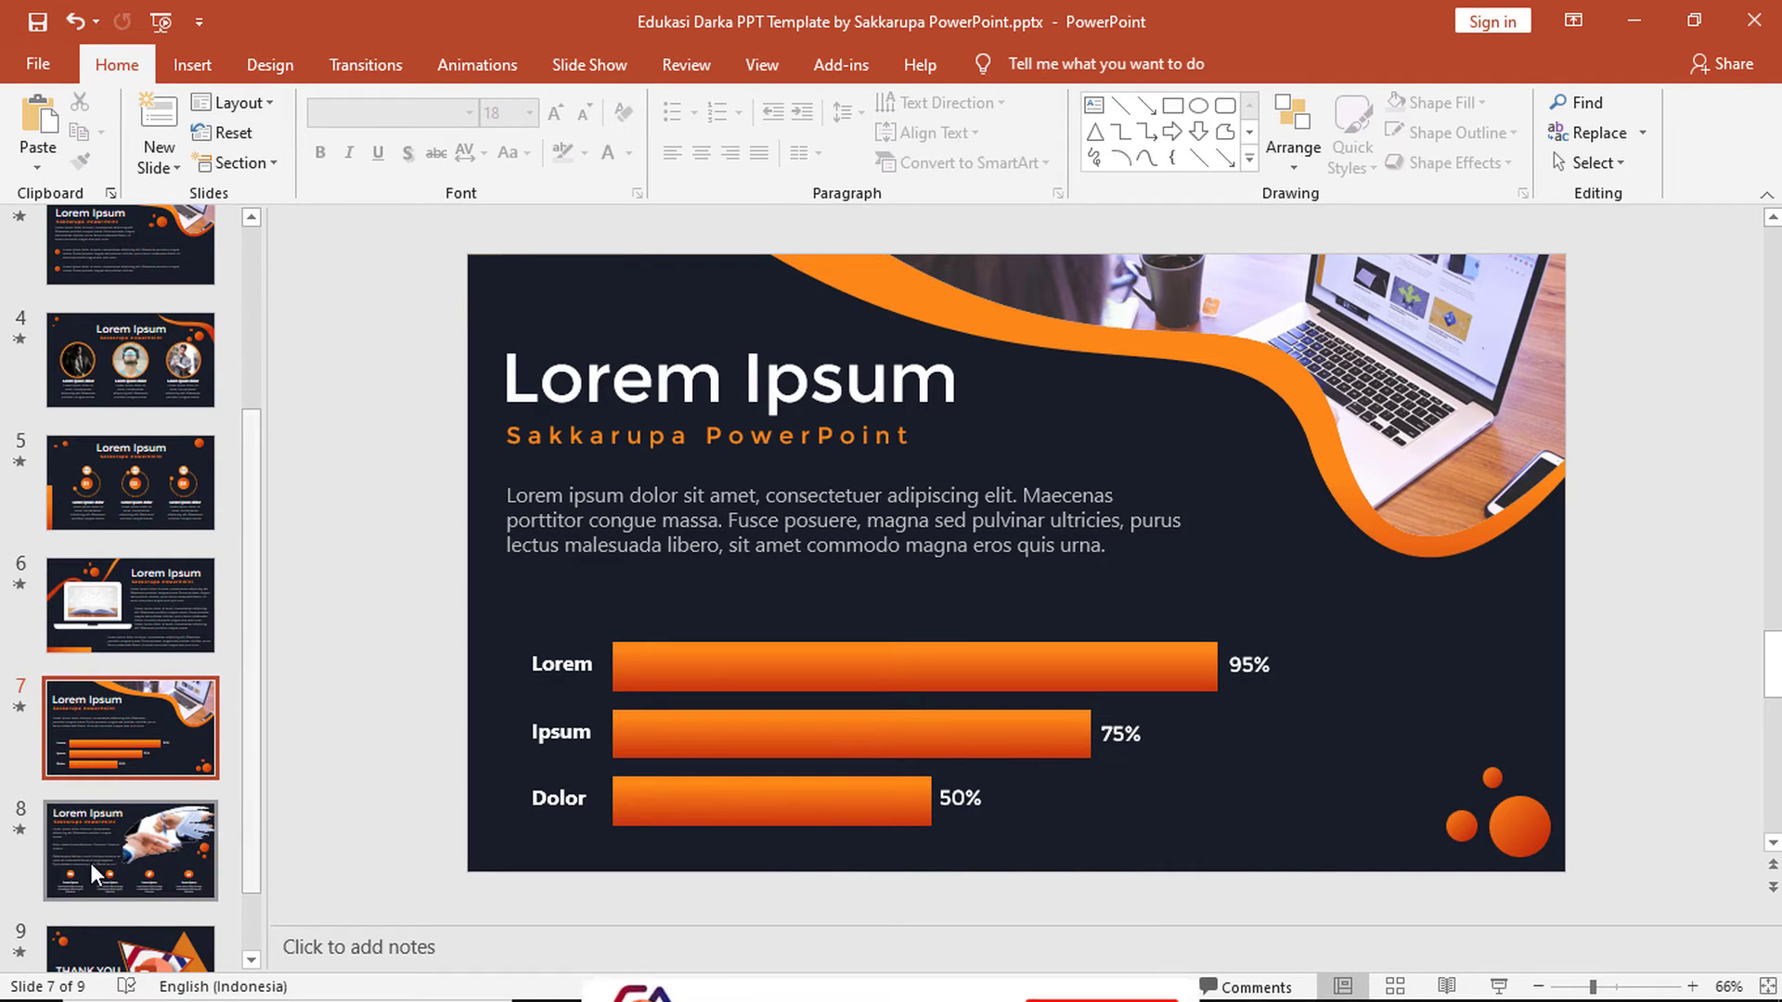
pyautogui.press('Down')
pyautogui.click(1128, 508)
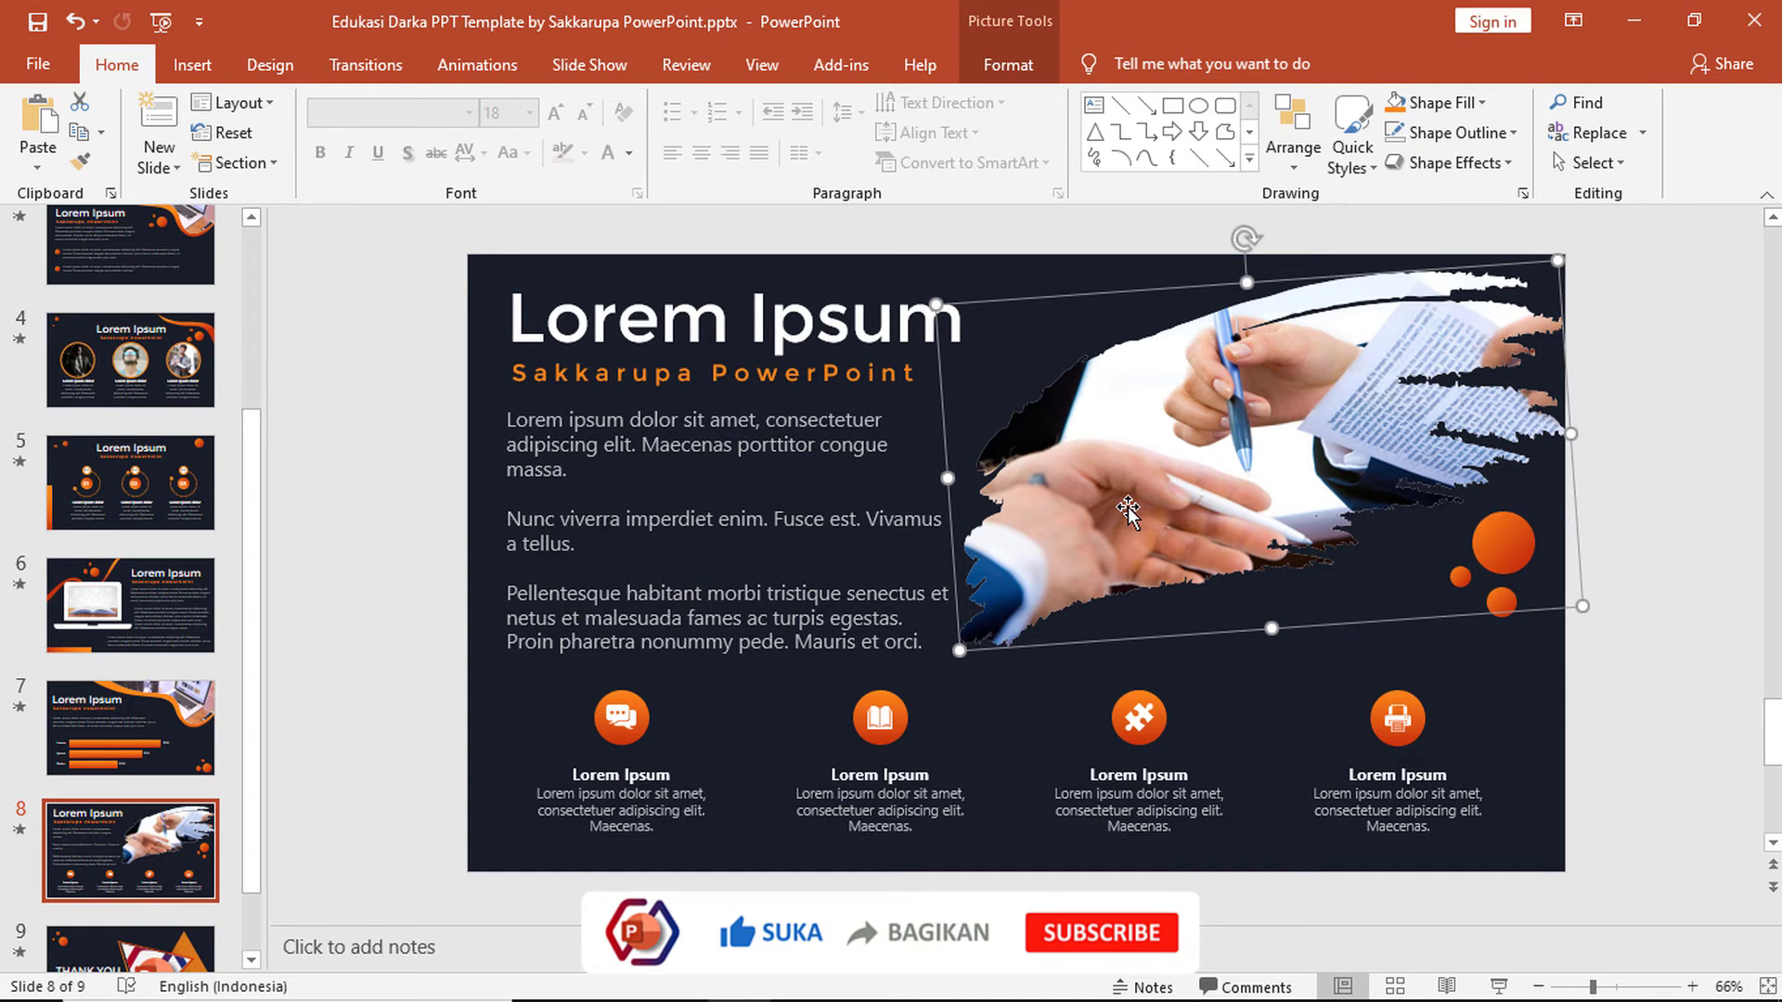
pyautogui.click(606, 733)
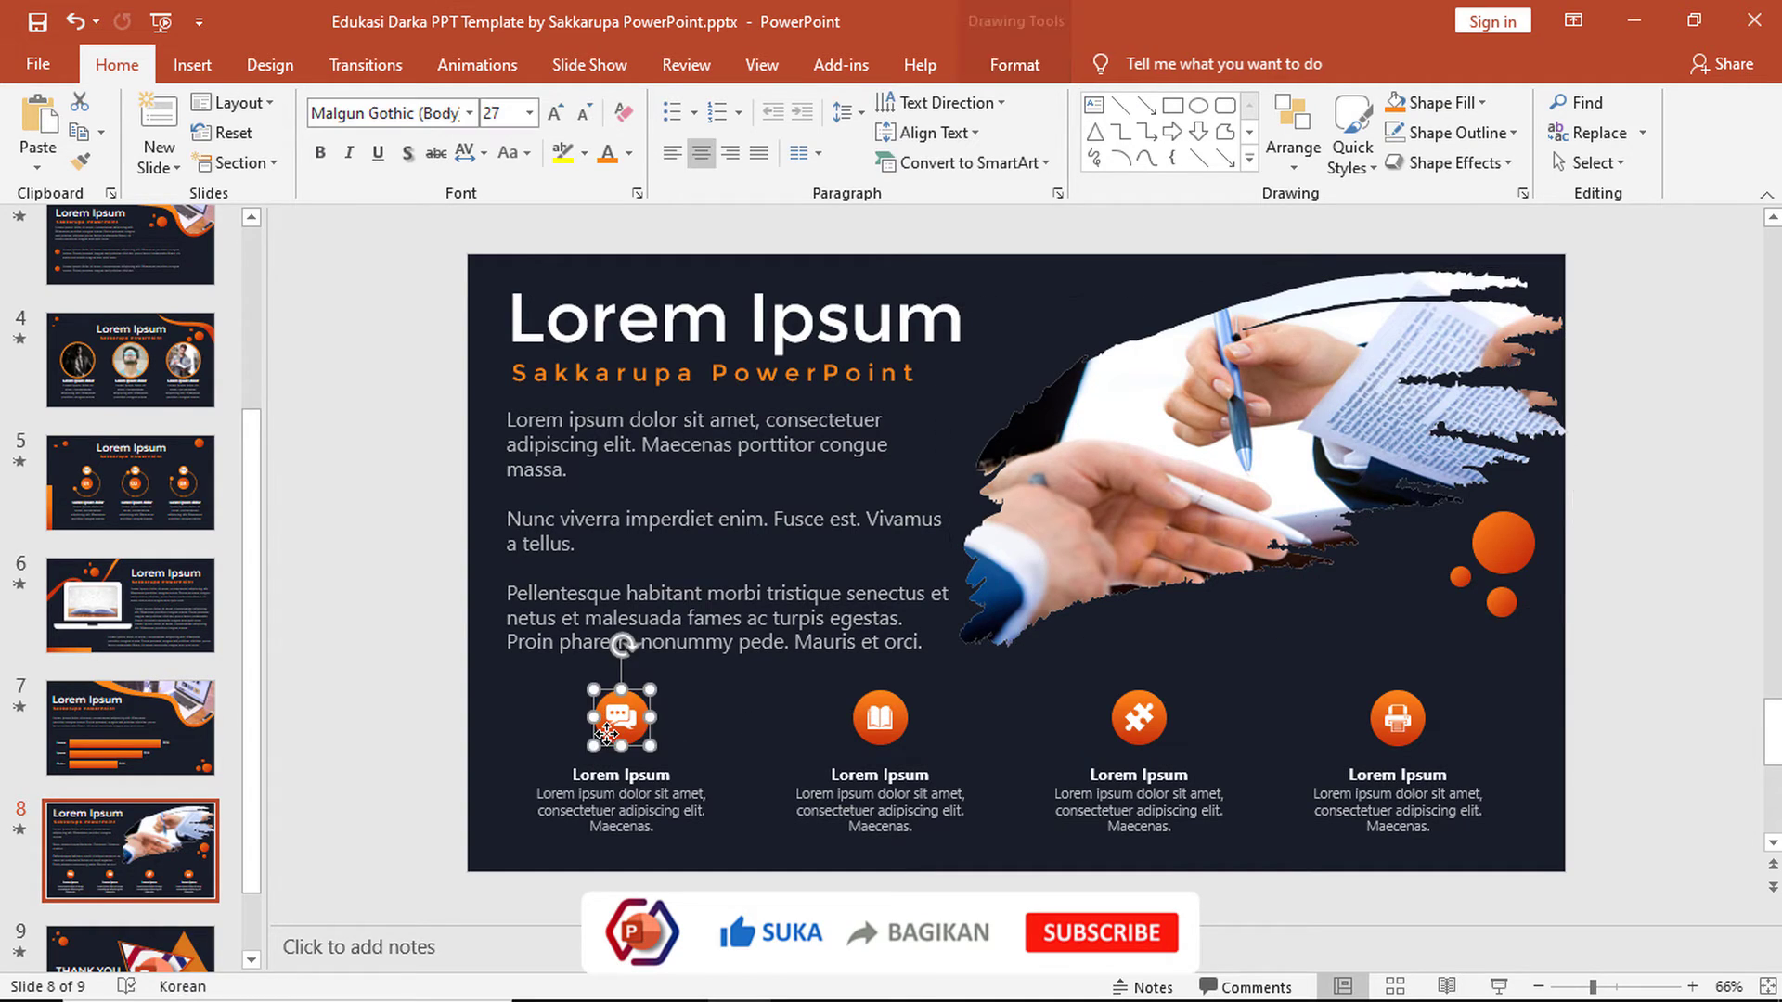
pyautogui.click(724, 700)
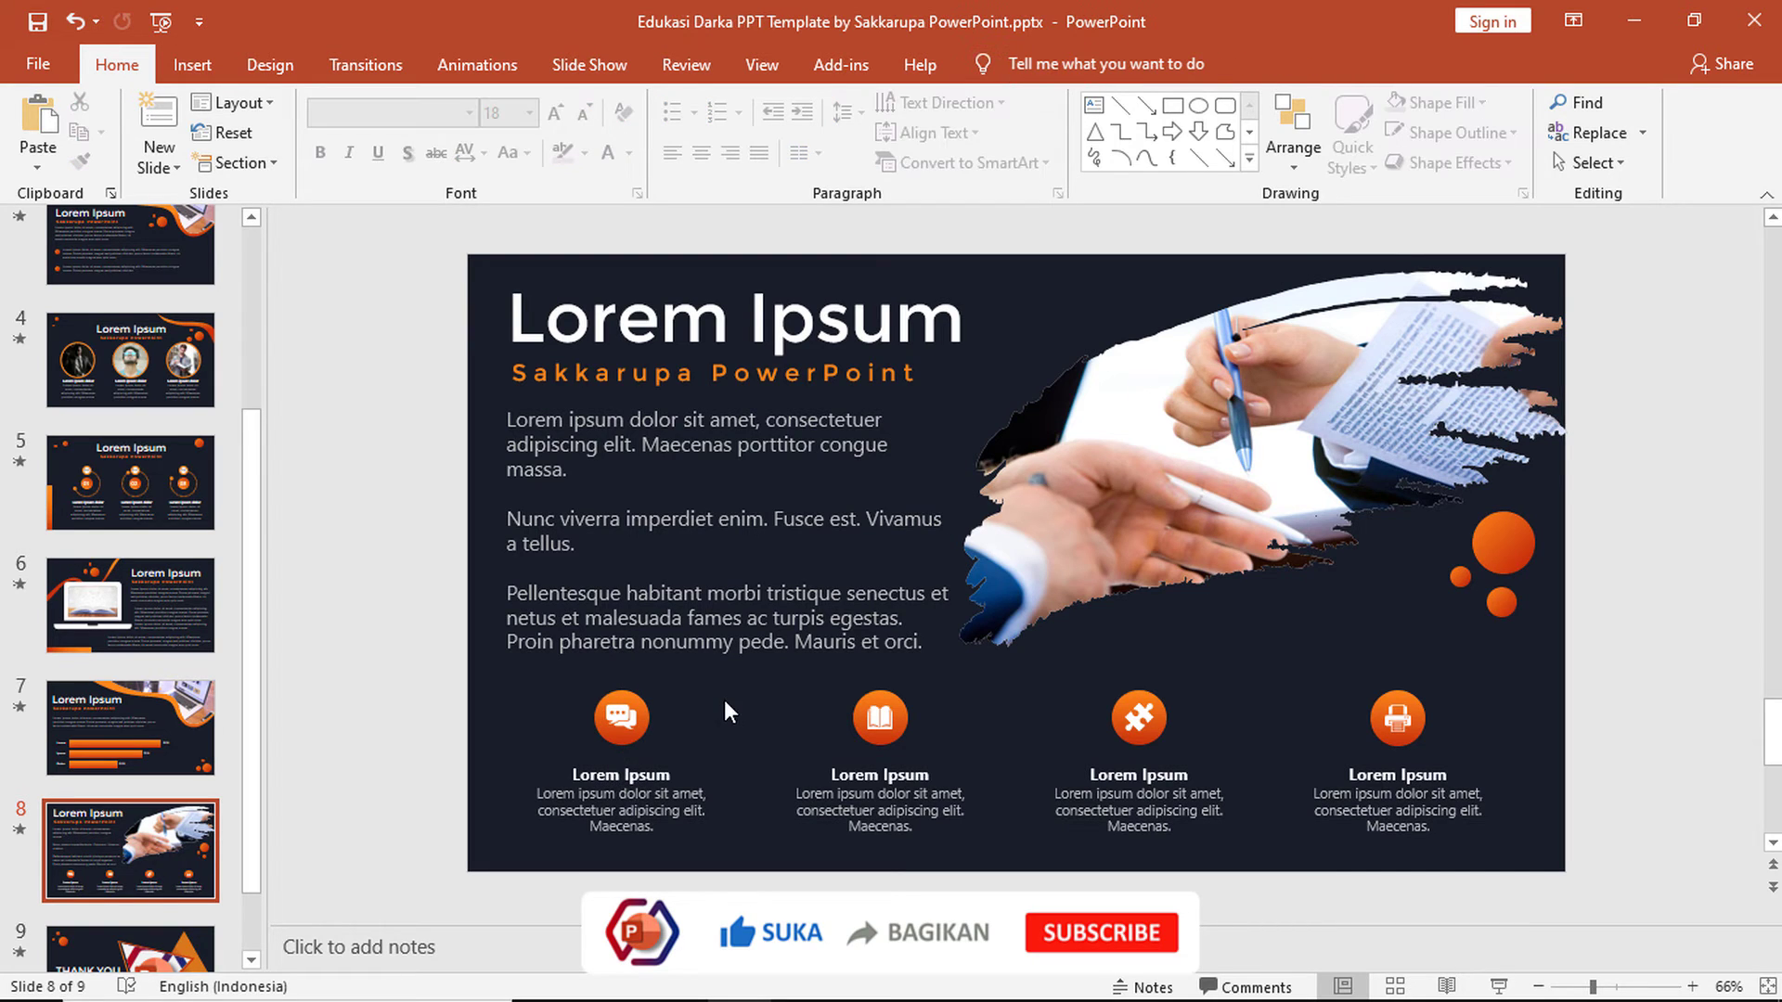
pyautogui.click(192, 64)
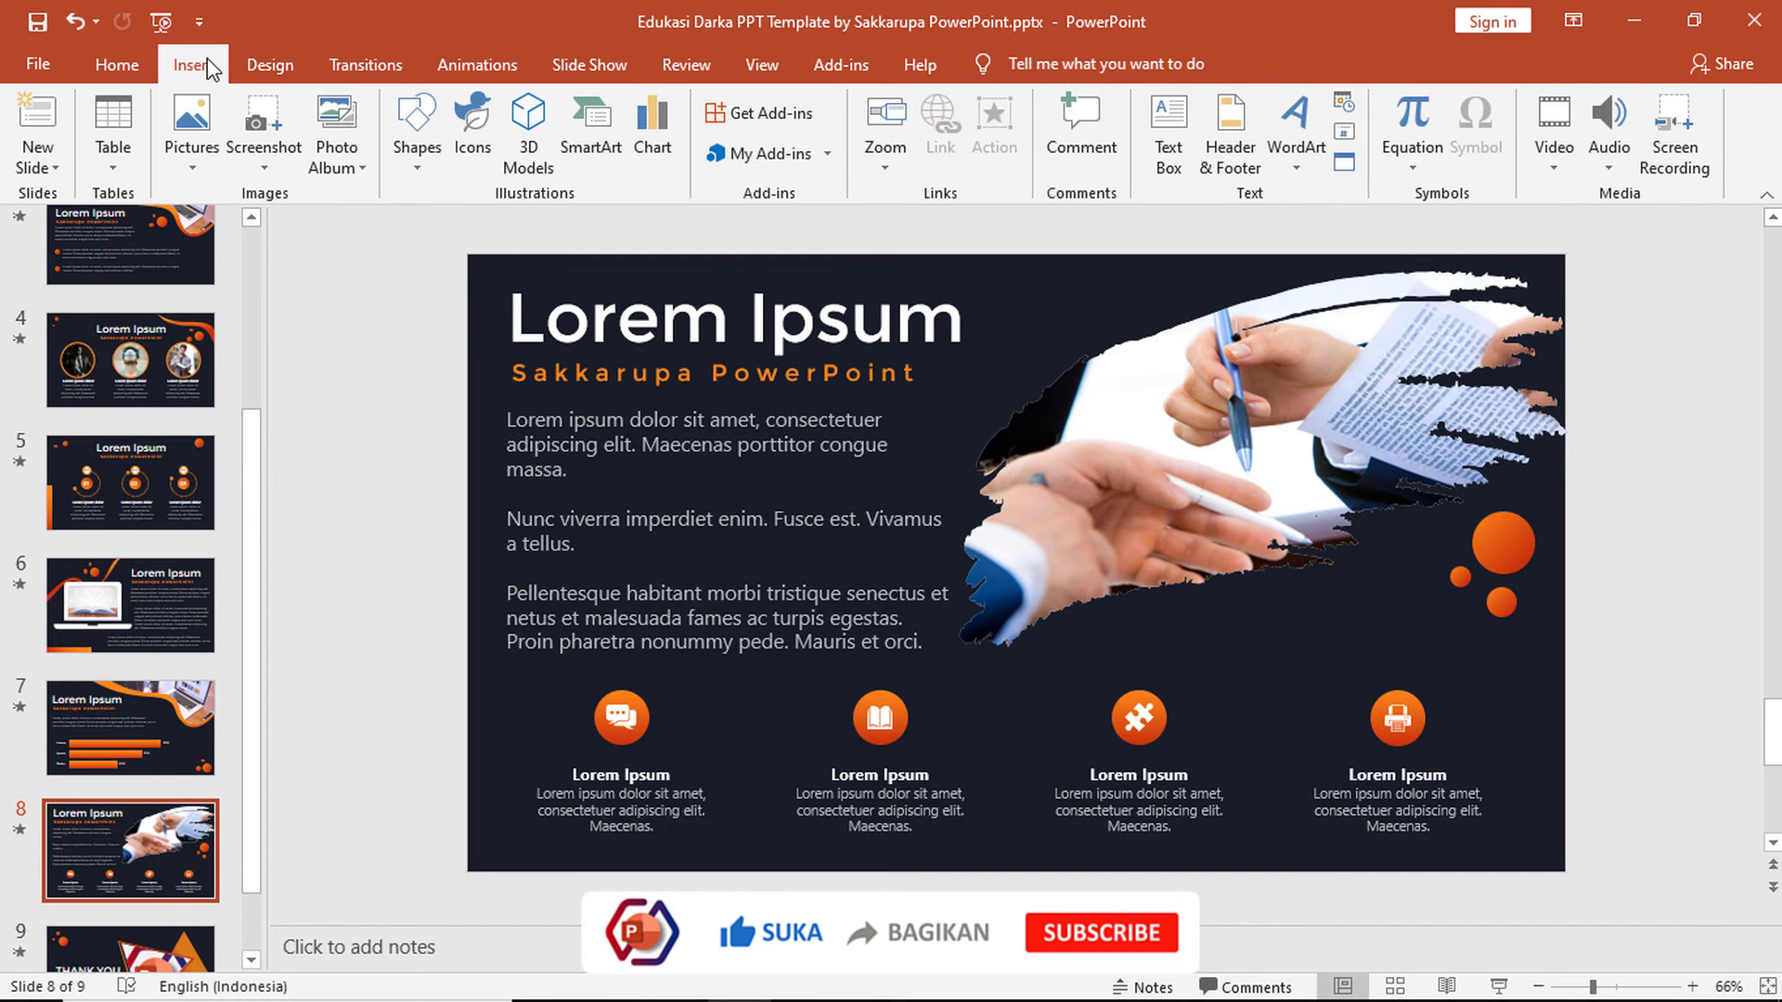
pyautogui.click(481, 156)
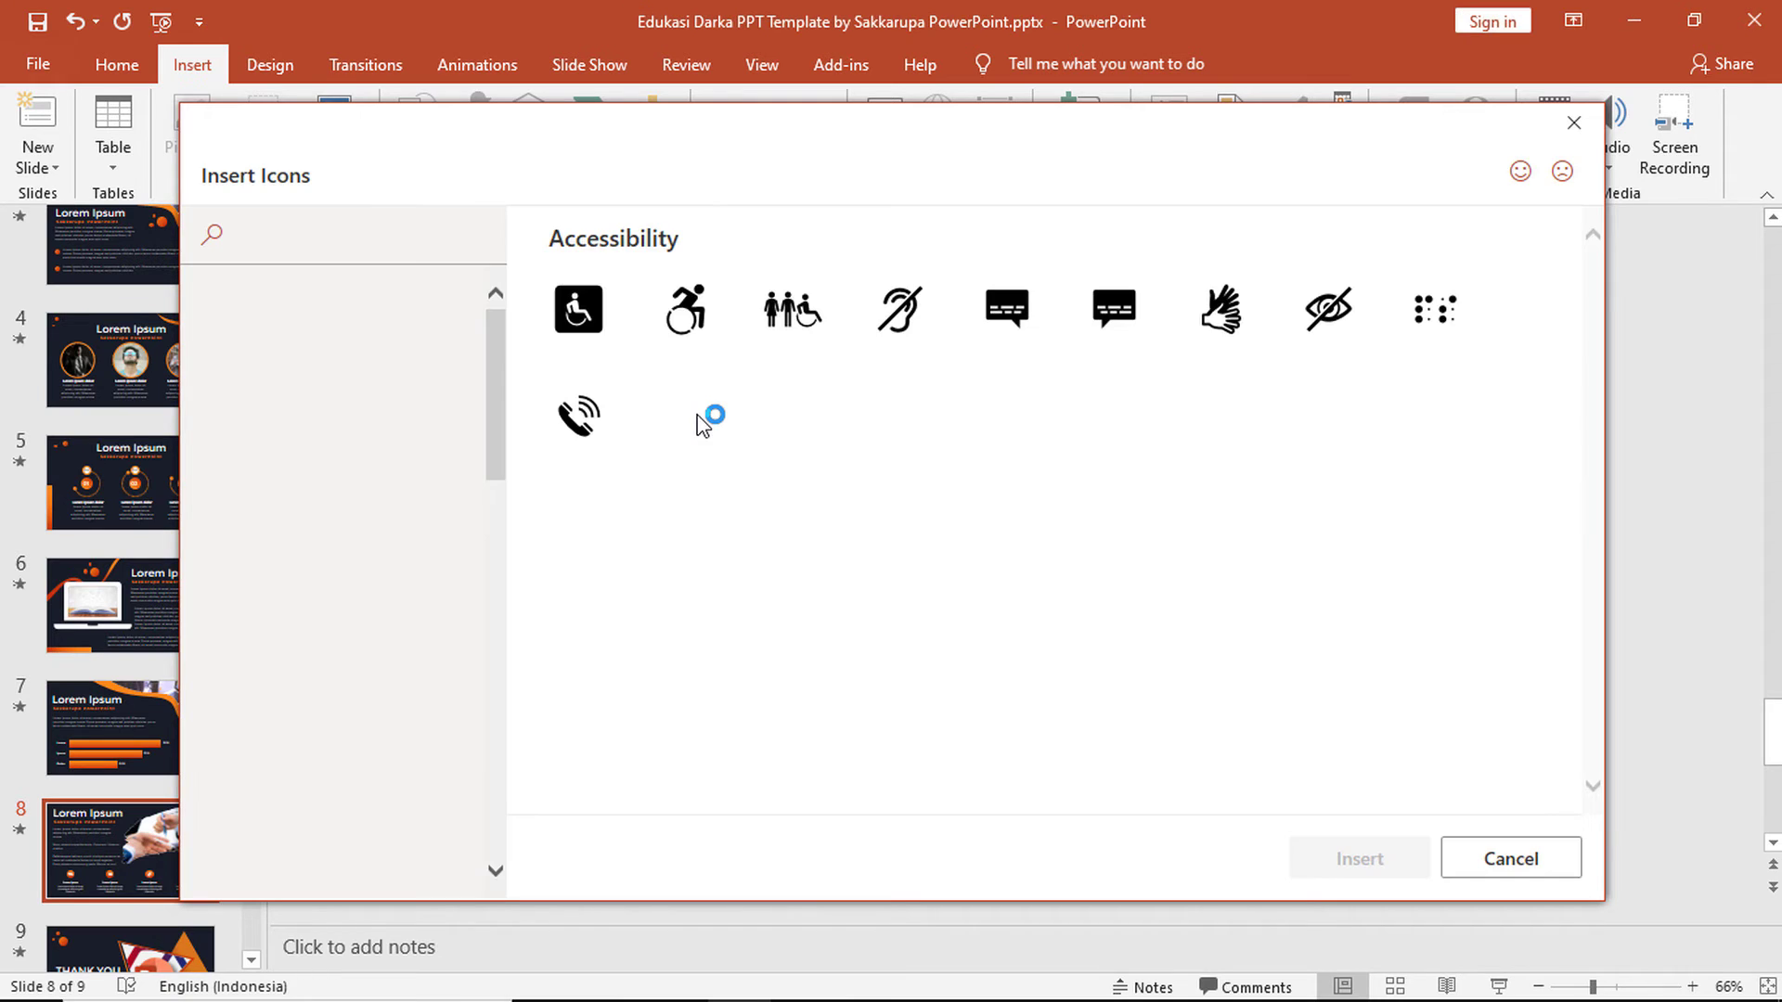
pyautogui.scroll(-5, 721, 450)
pyautogui.scroll(-5, 736, 501)
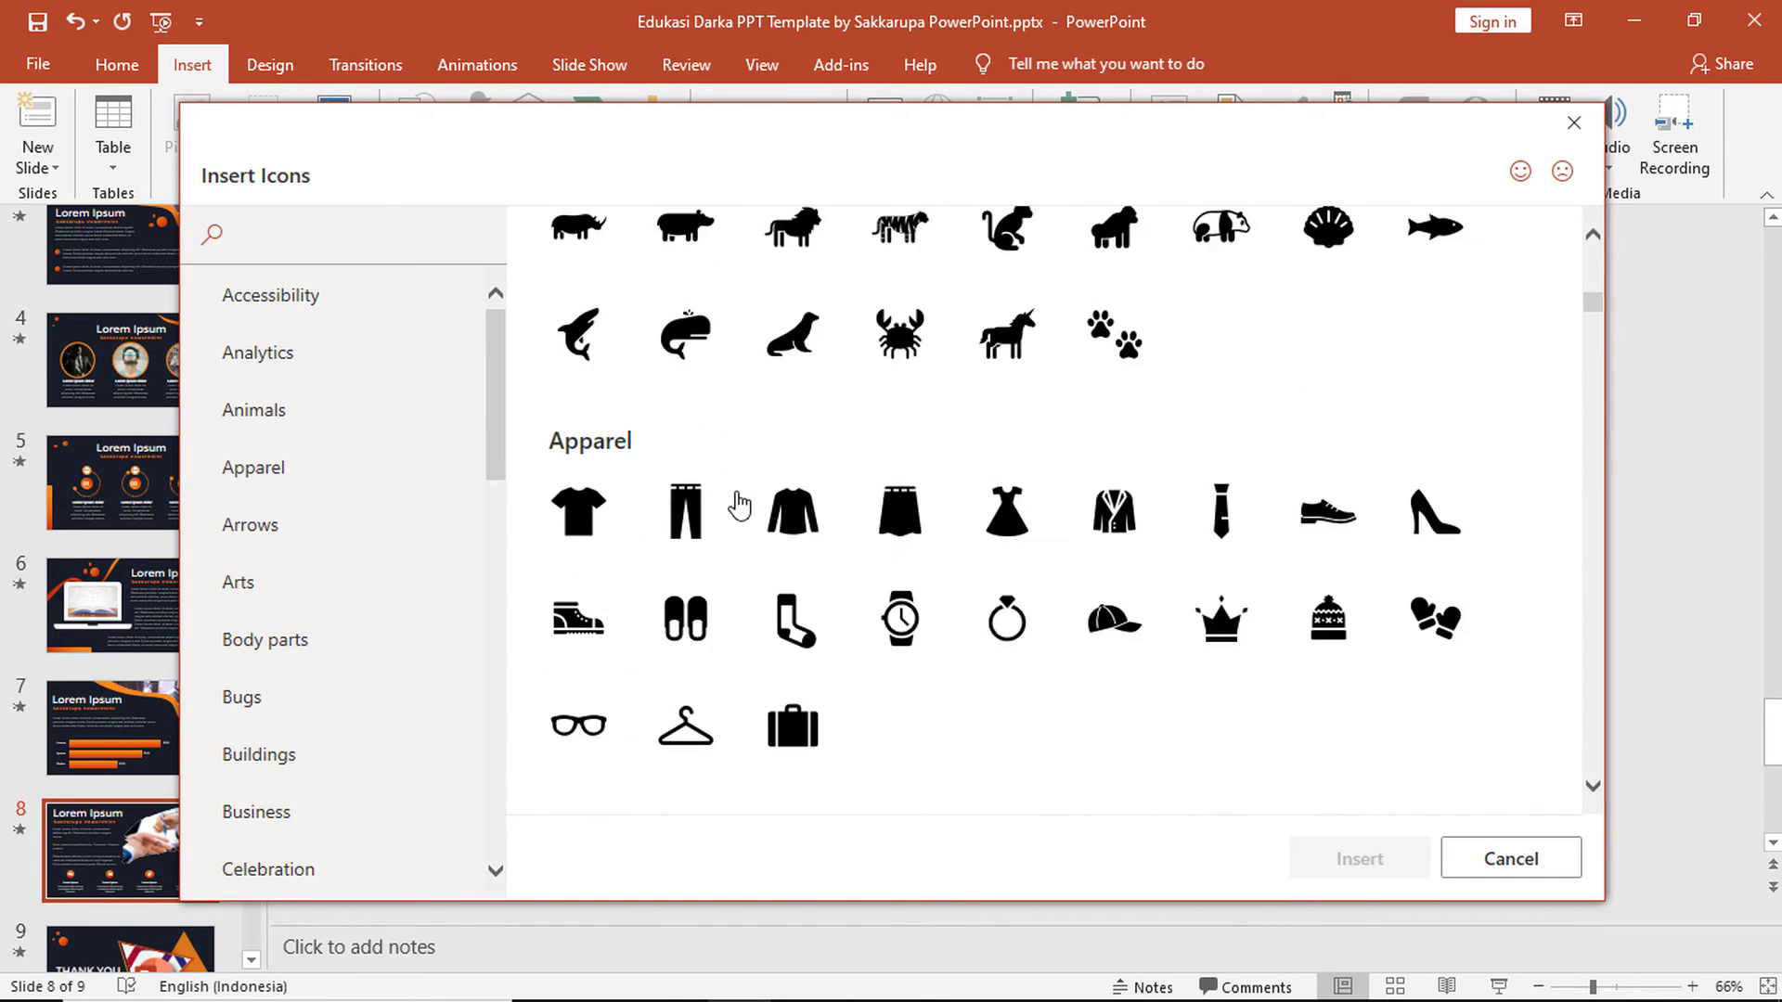
pyautogui.click(794, 508)
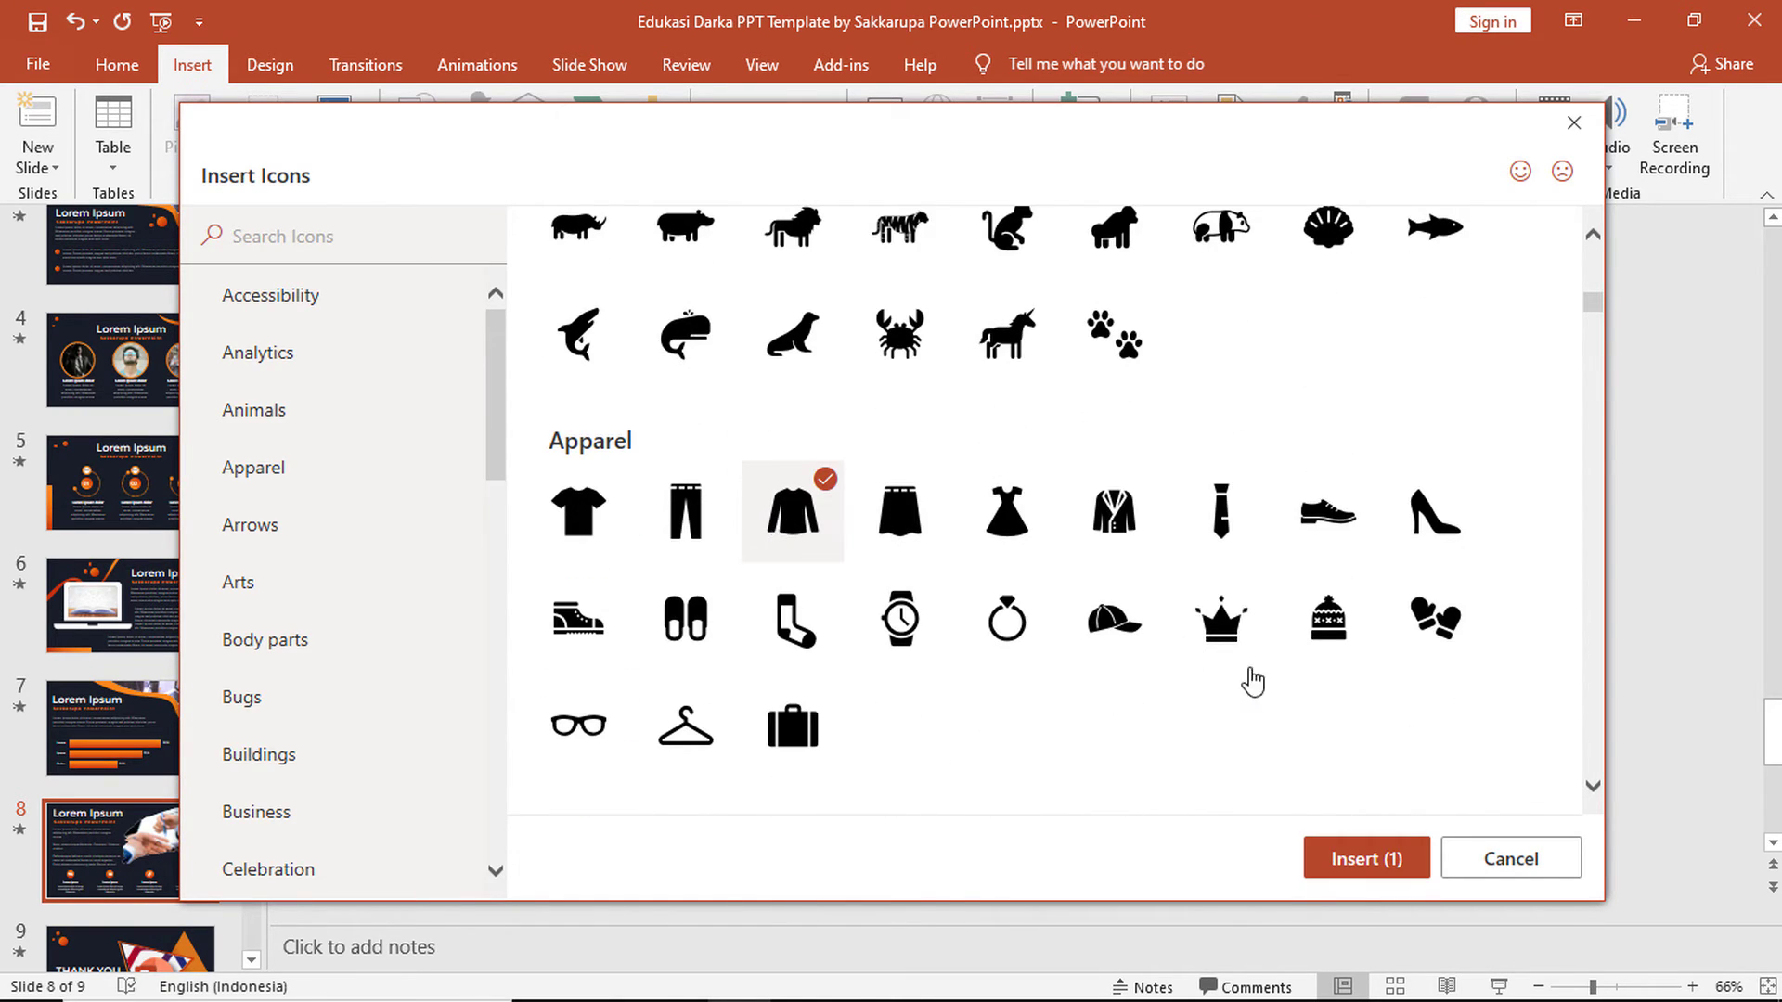
pyautogui.click(1420, 865)
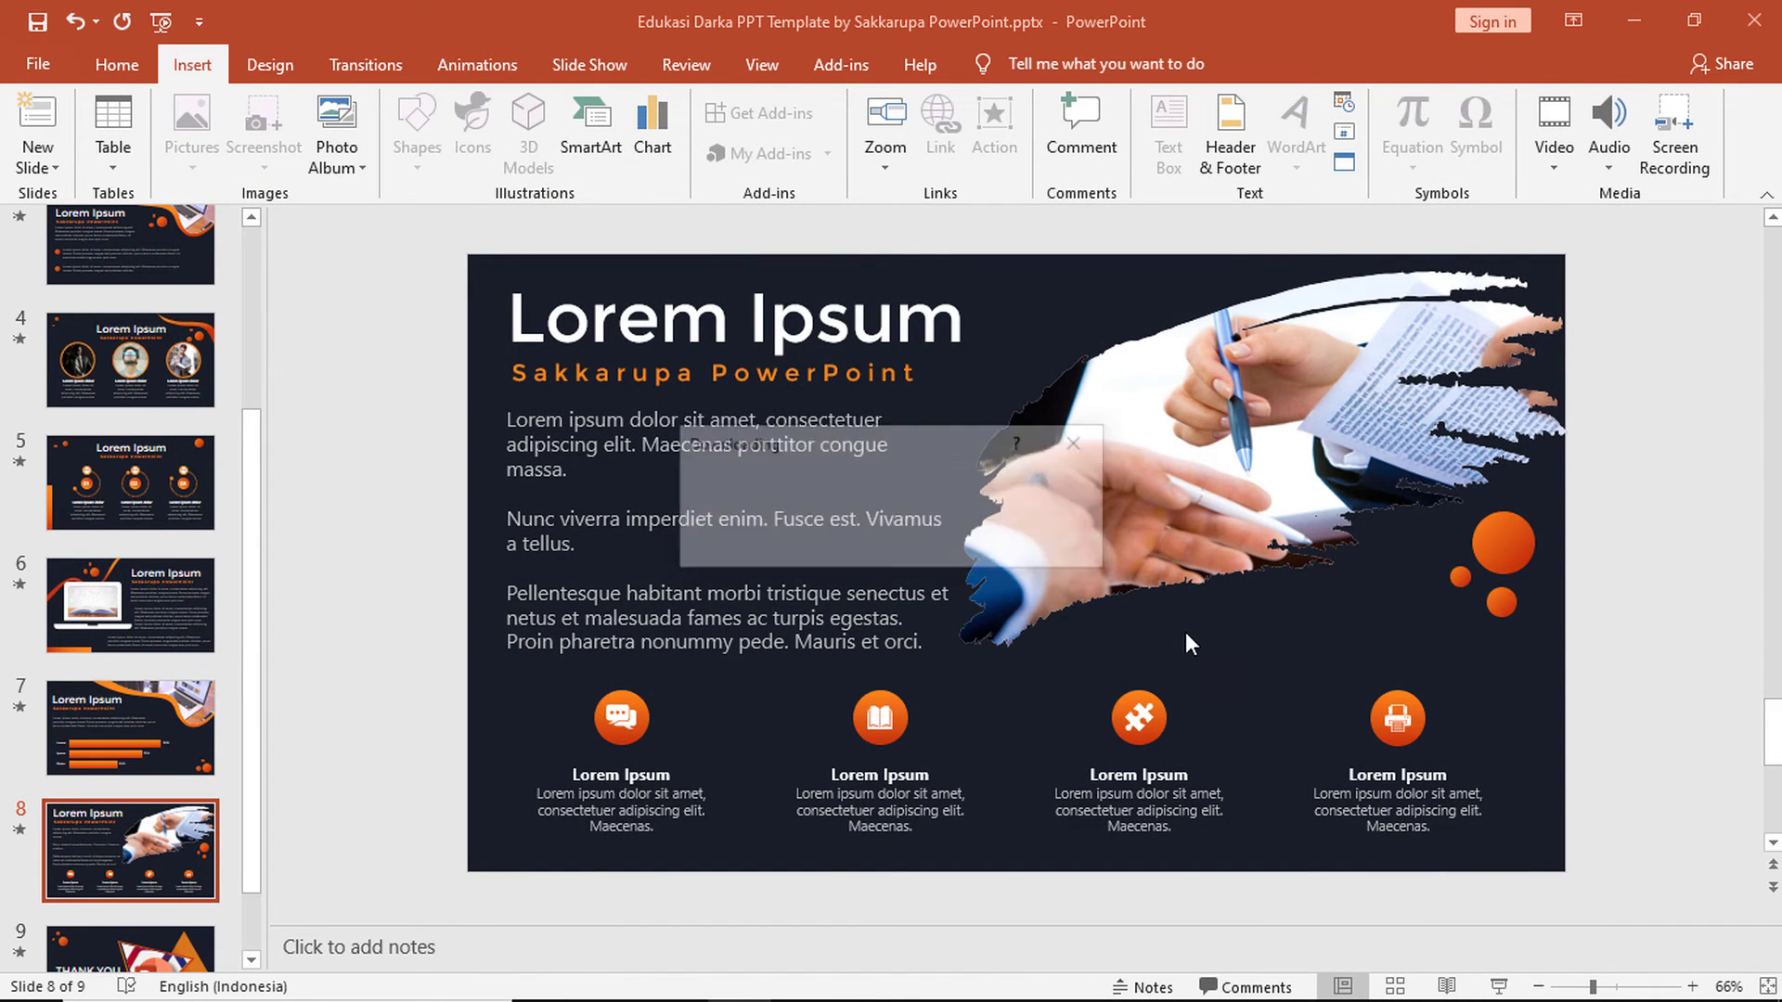
pyautogui.moveTo(1049, 589); pyautogui.dragTo(748, 713)
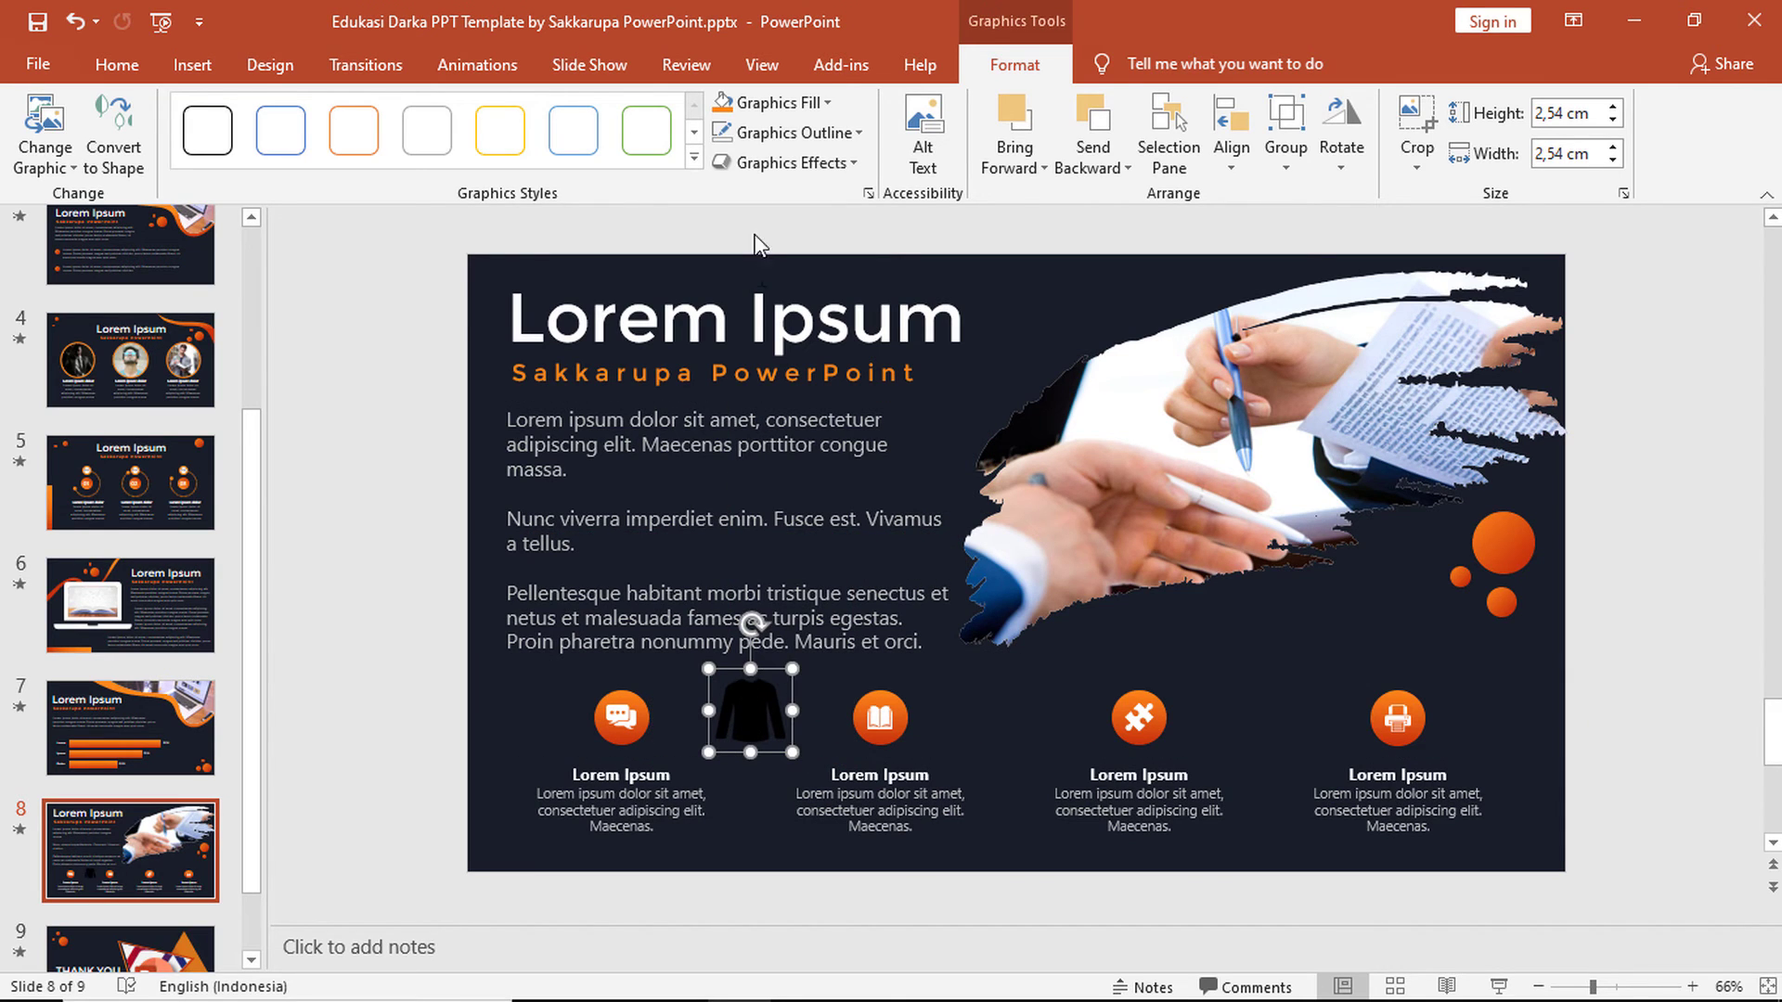
pyautogui.click(723, 102)
pyautogui.click(506, 774)
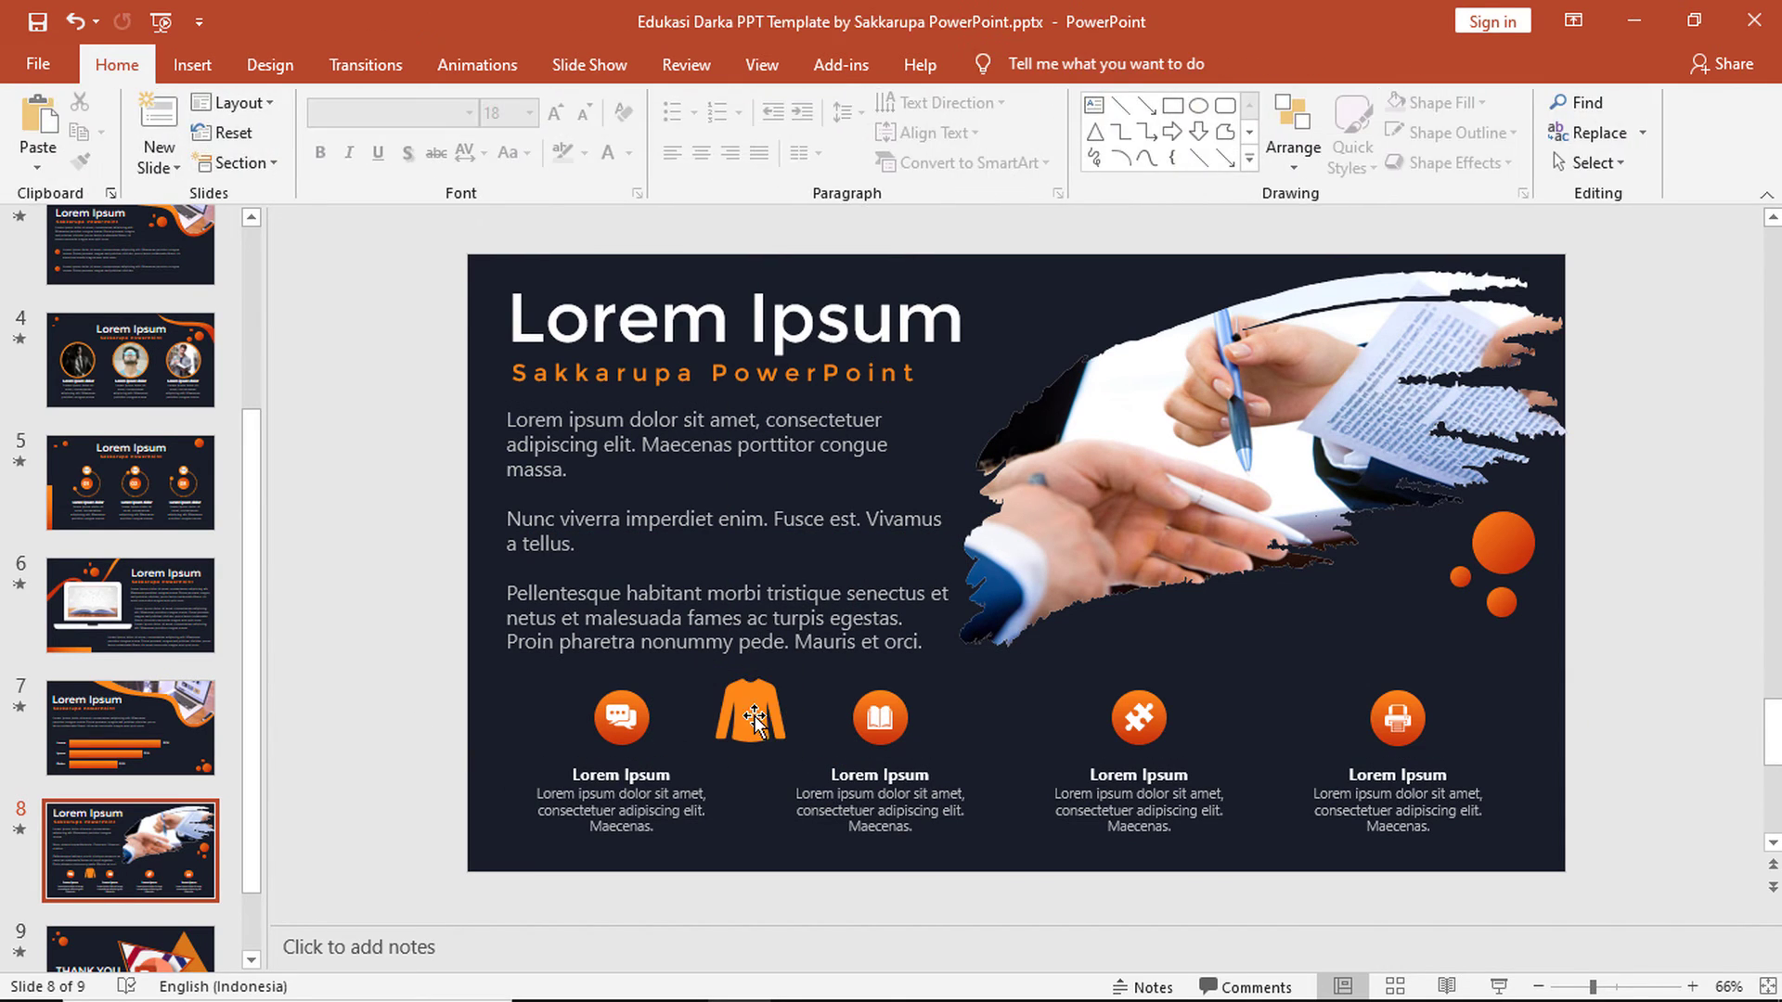
pyautogui.click(751, 712)
pyautogui.press('Delete')
# Open the THANK YOU slide and inspect its triangle picture.
pyautogui.scroll(-1, 130, 649)
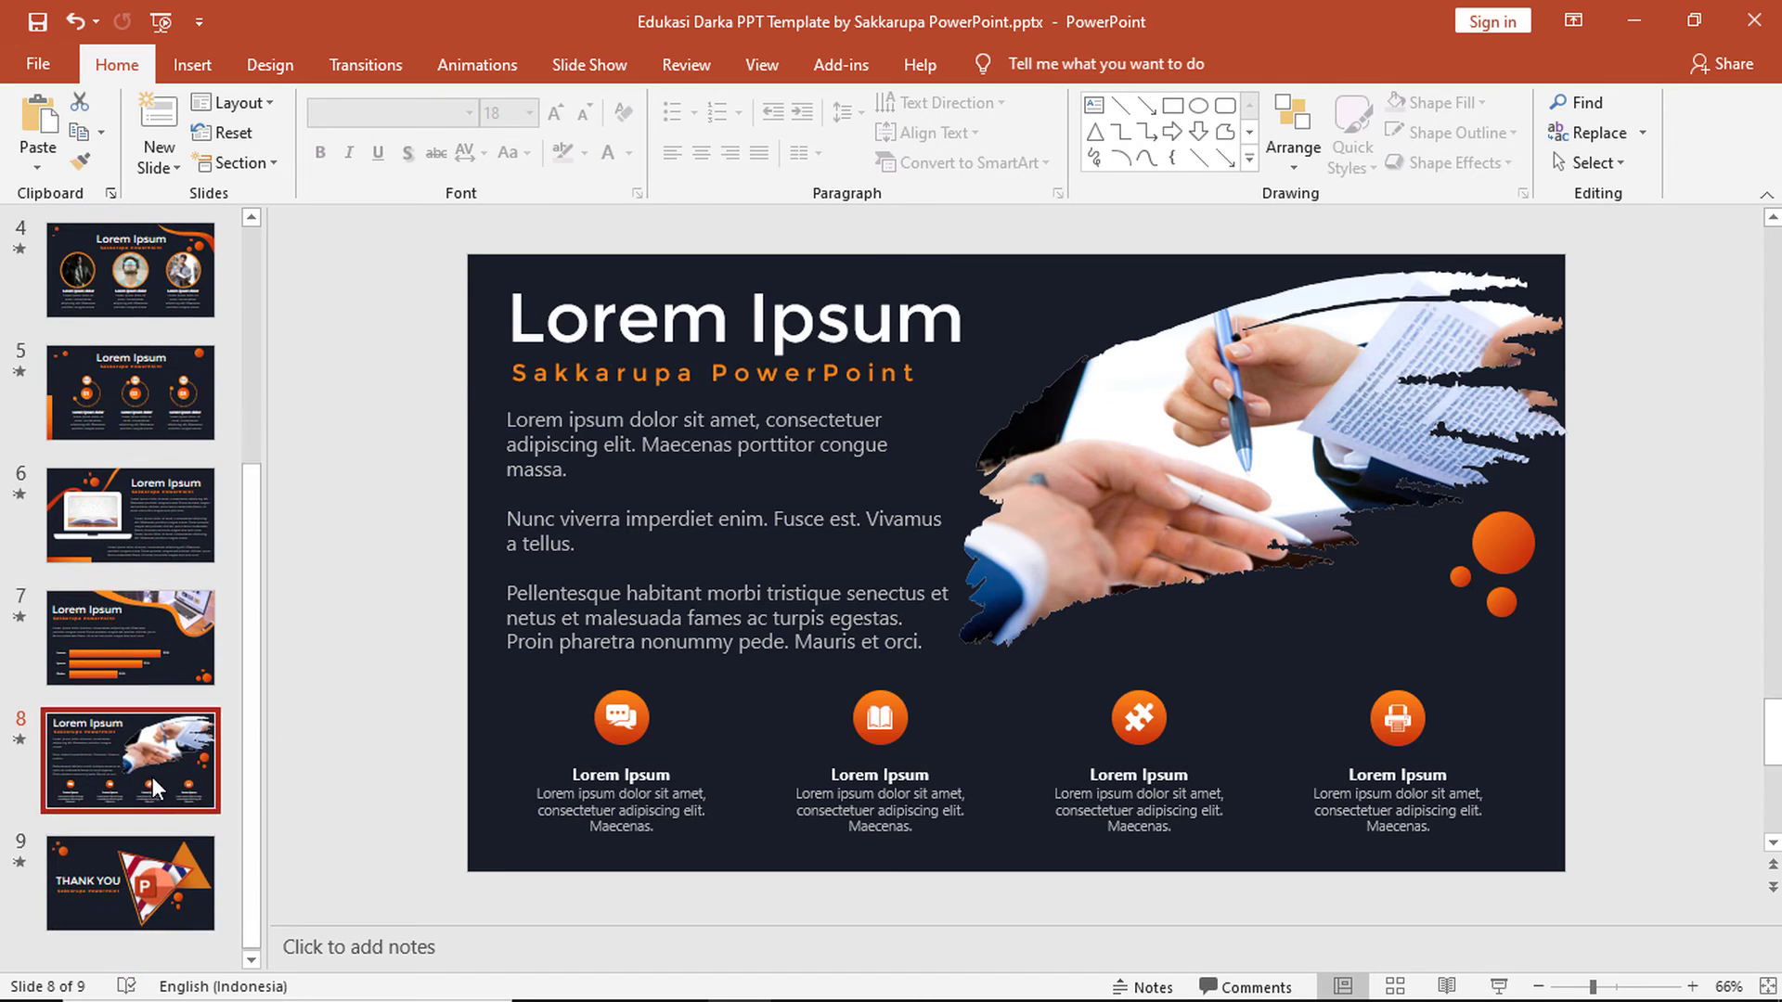
pyautogui.click(176, 881)
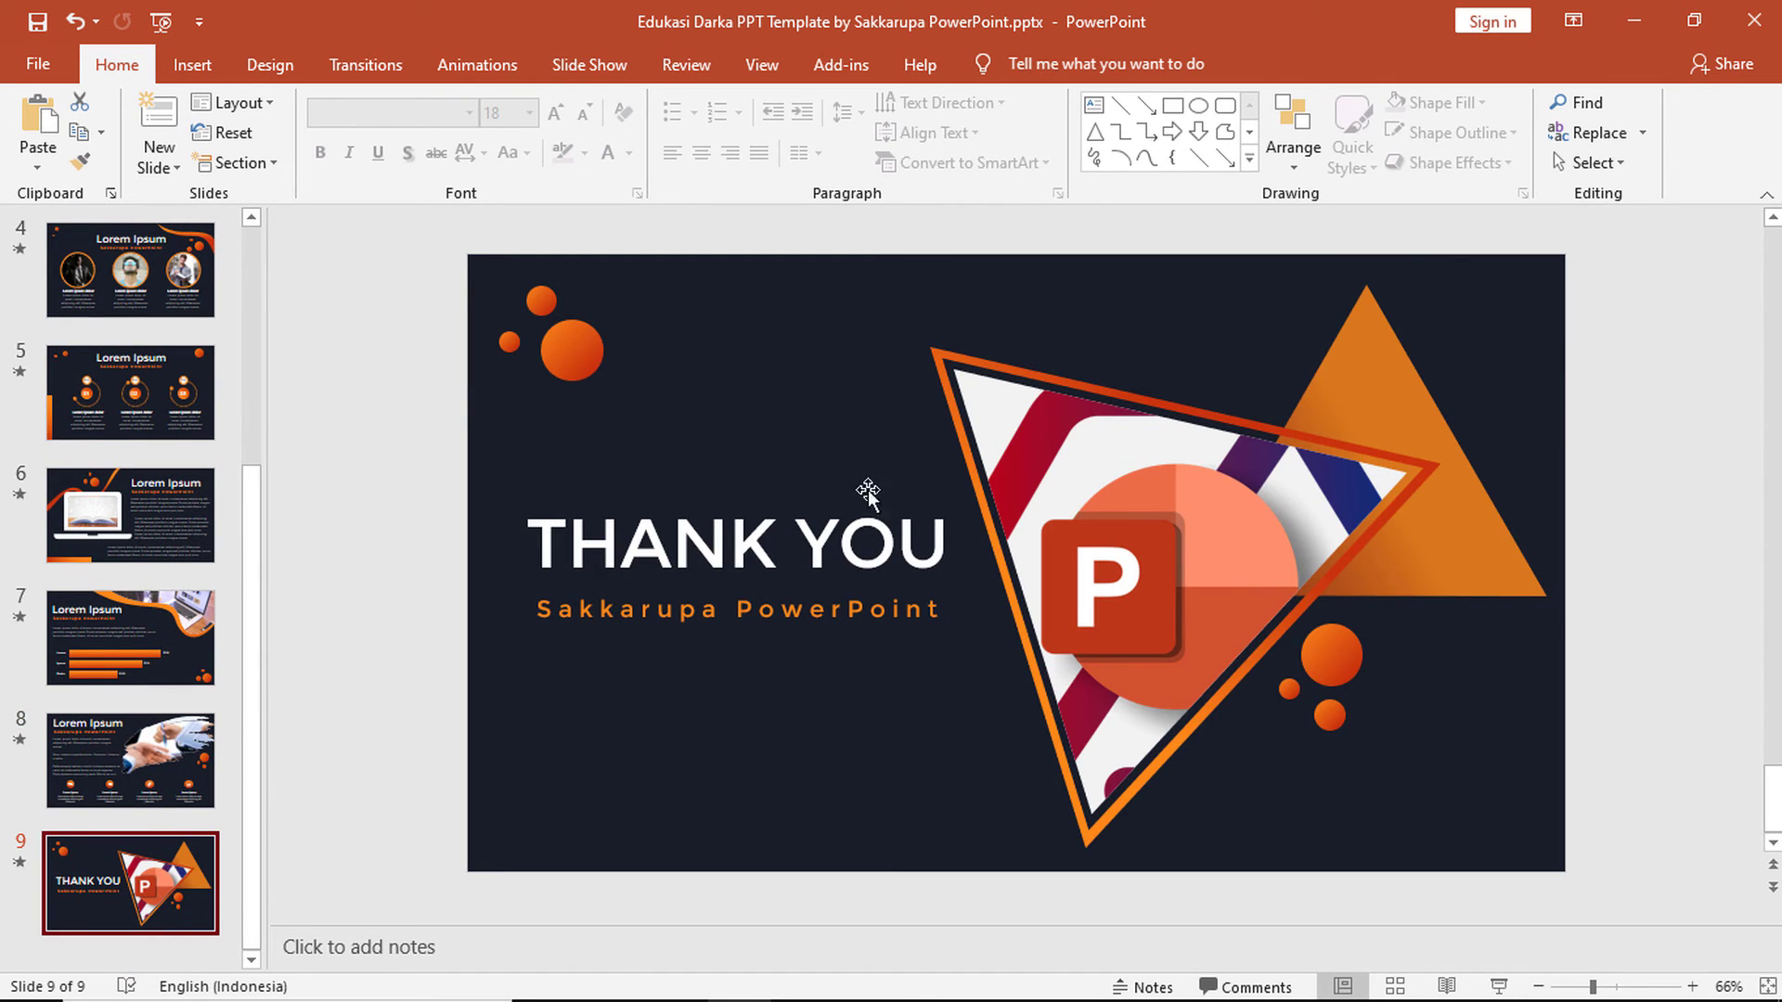
pyautogui.click(1056, 433)
pyautogui.click(860, 373)
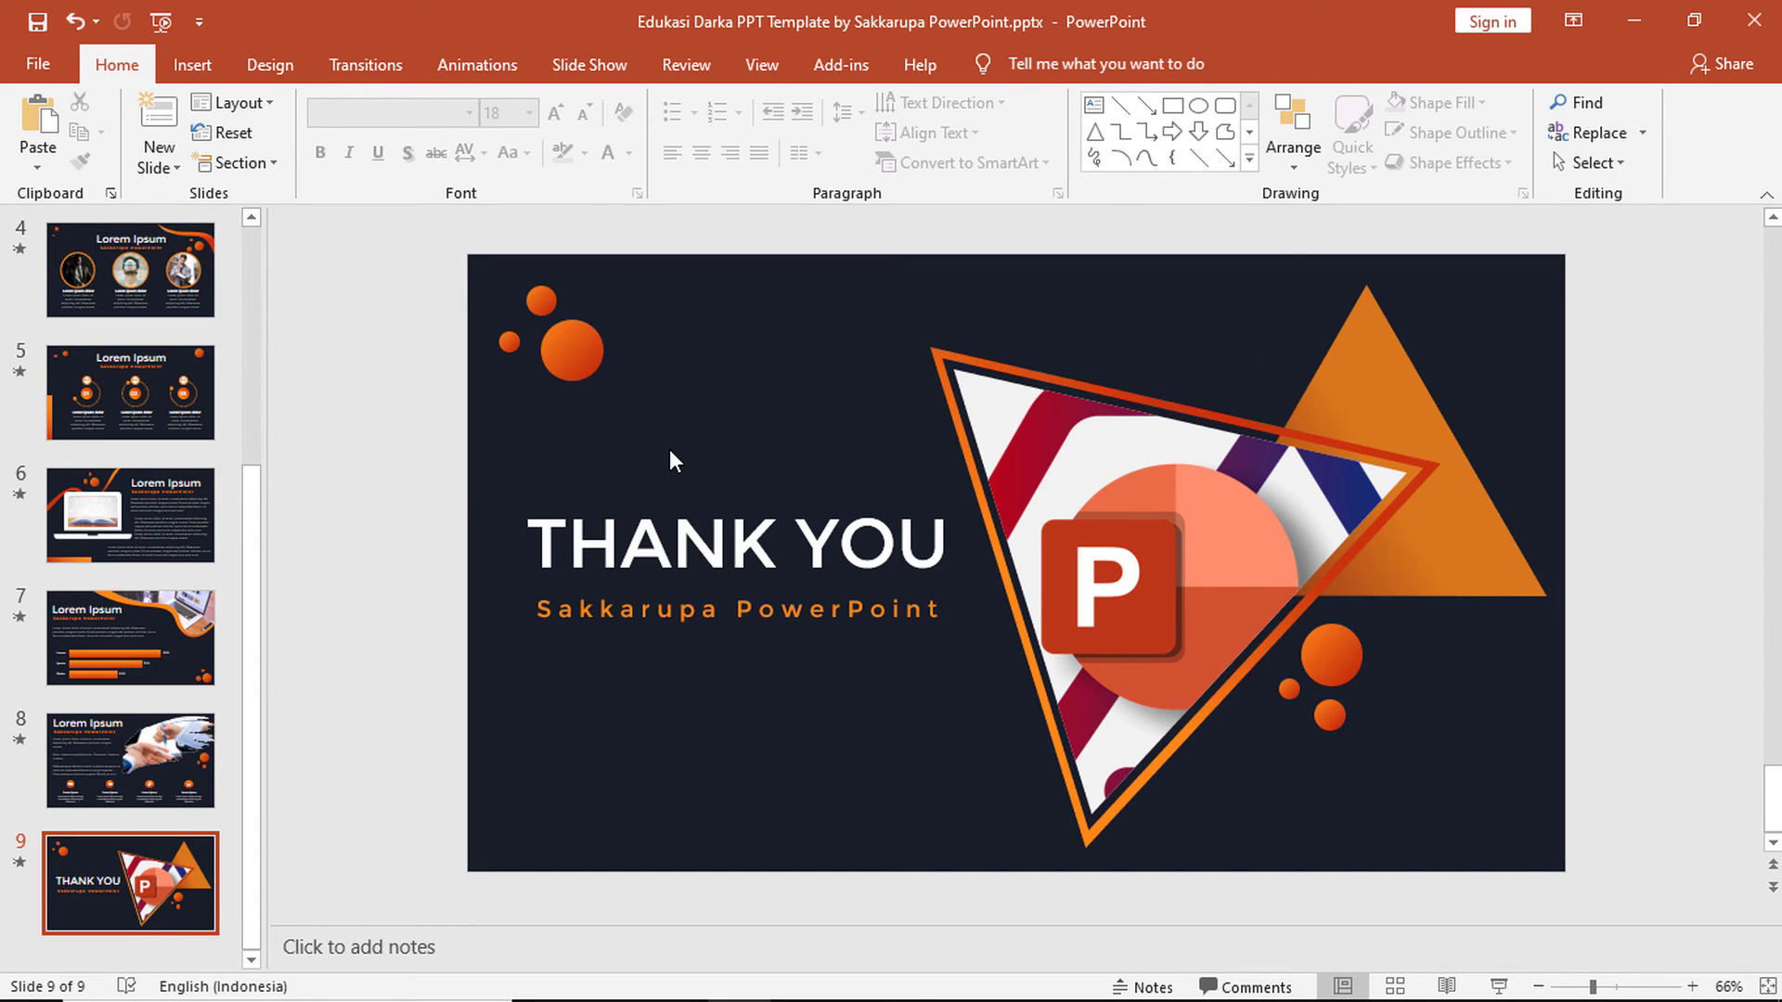
# Add a tenth slide and try Custom Layout, then 3_Custom Layout on it.
pyautogui.click(188, 854)
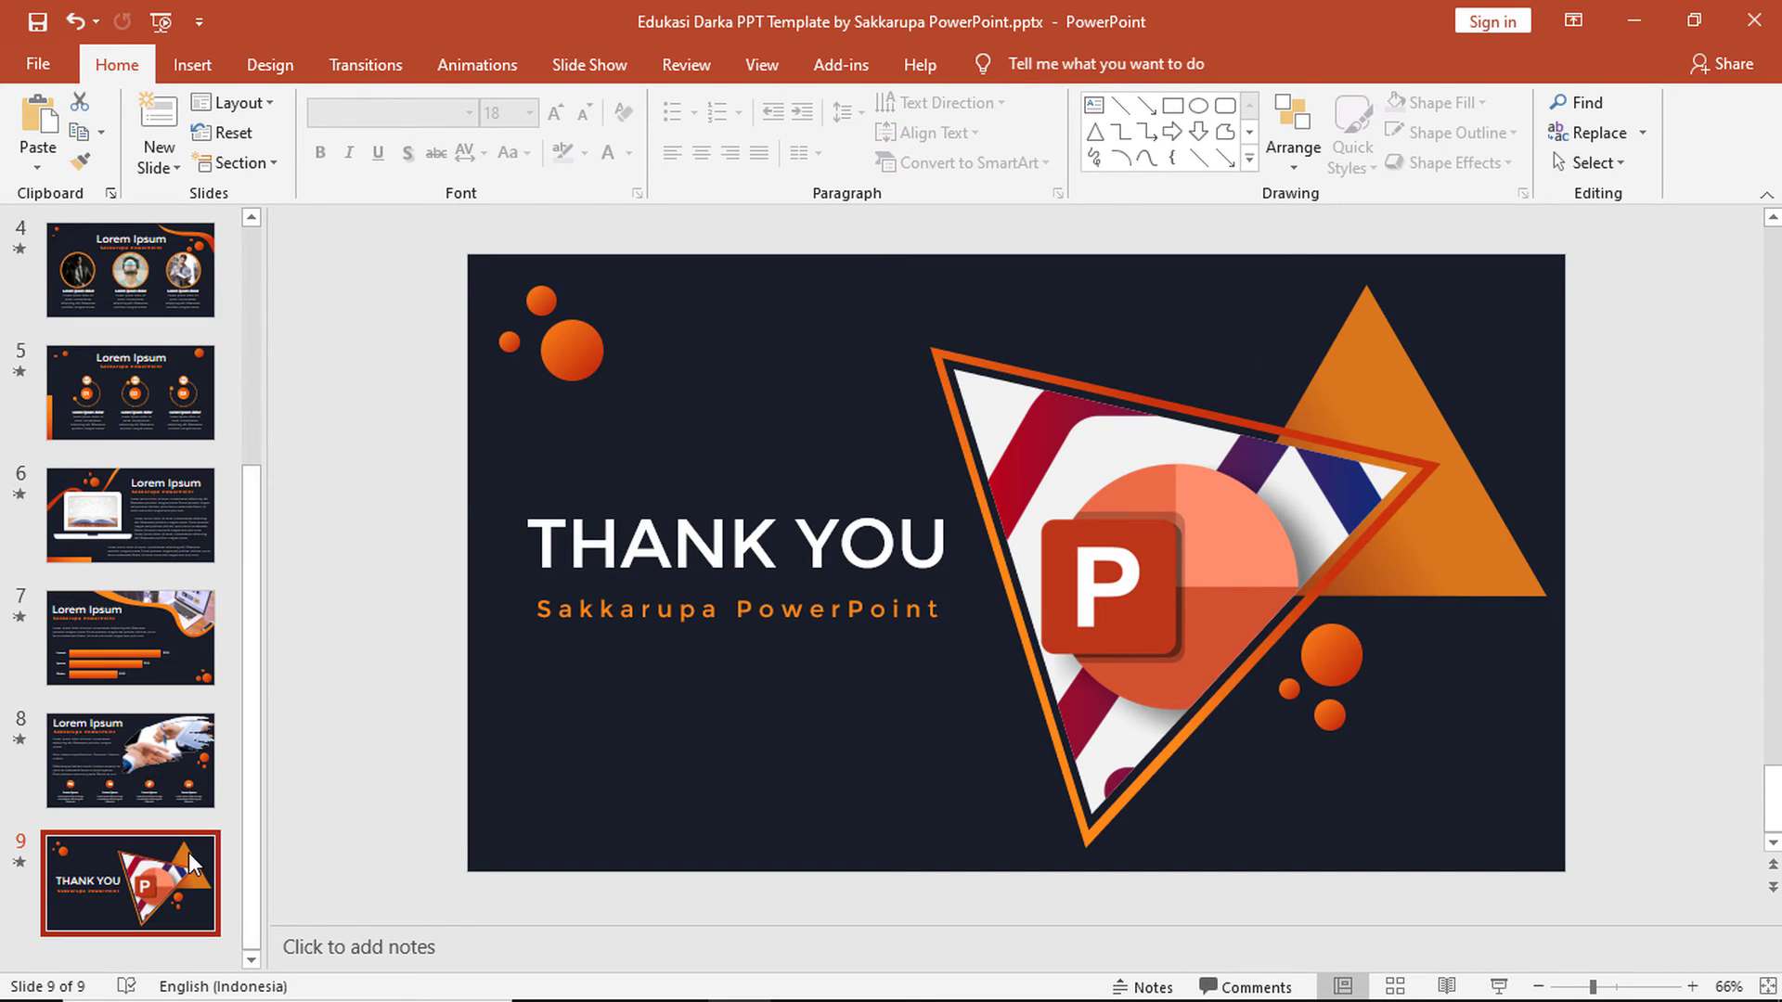
pyautogui.press('Return')
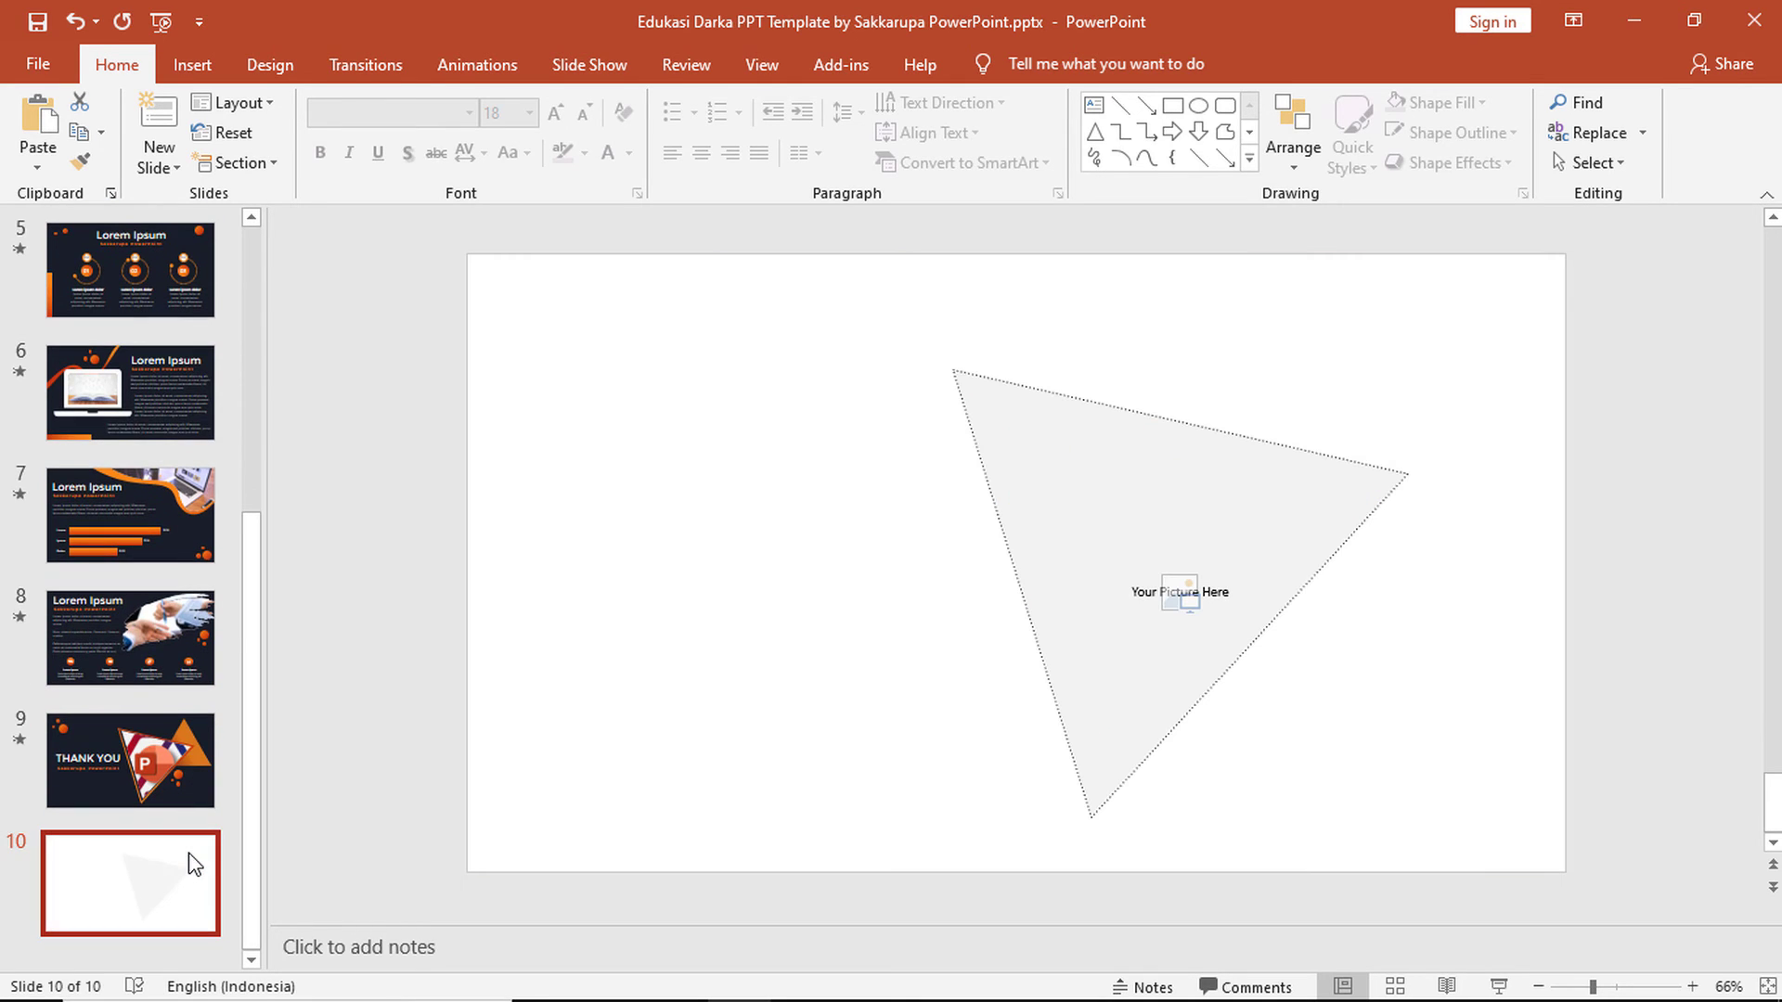
pyautogui.click(263, 110)
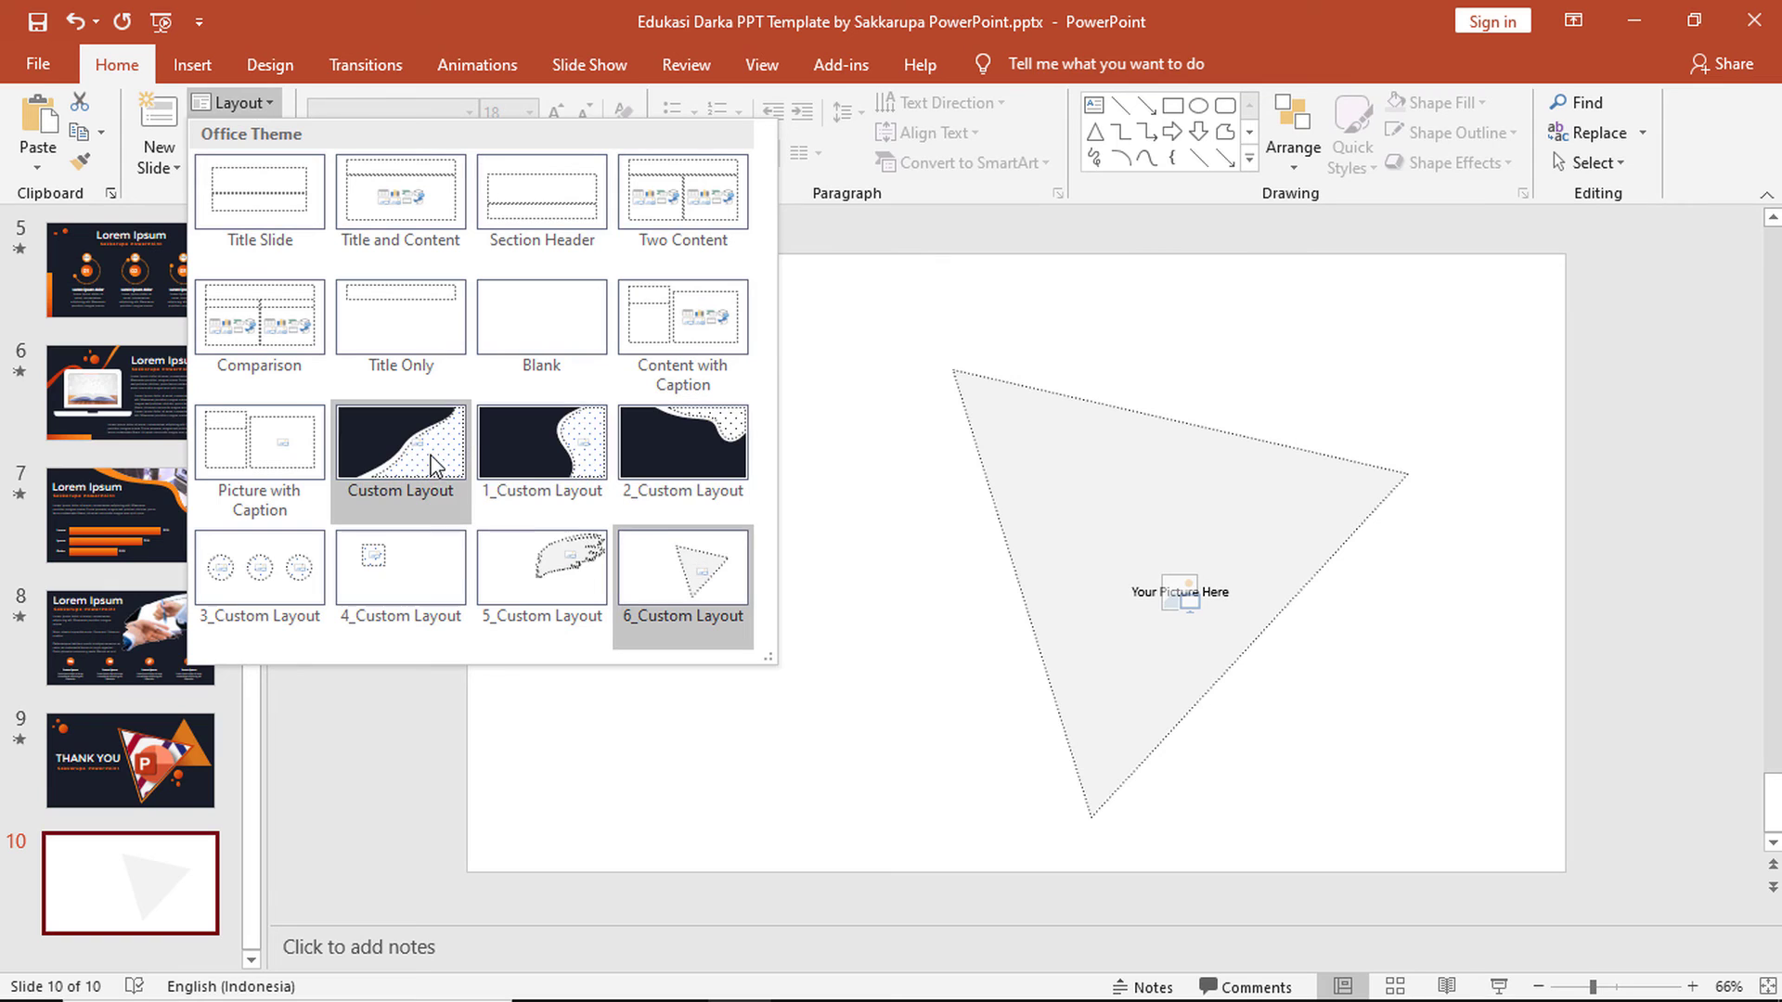
pyautogui.click(403, 459)
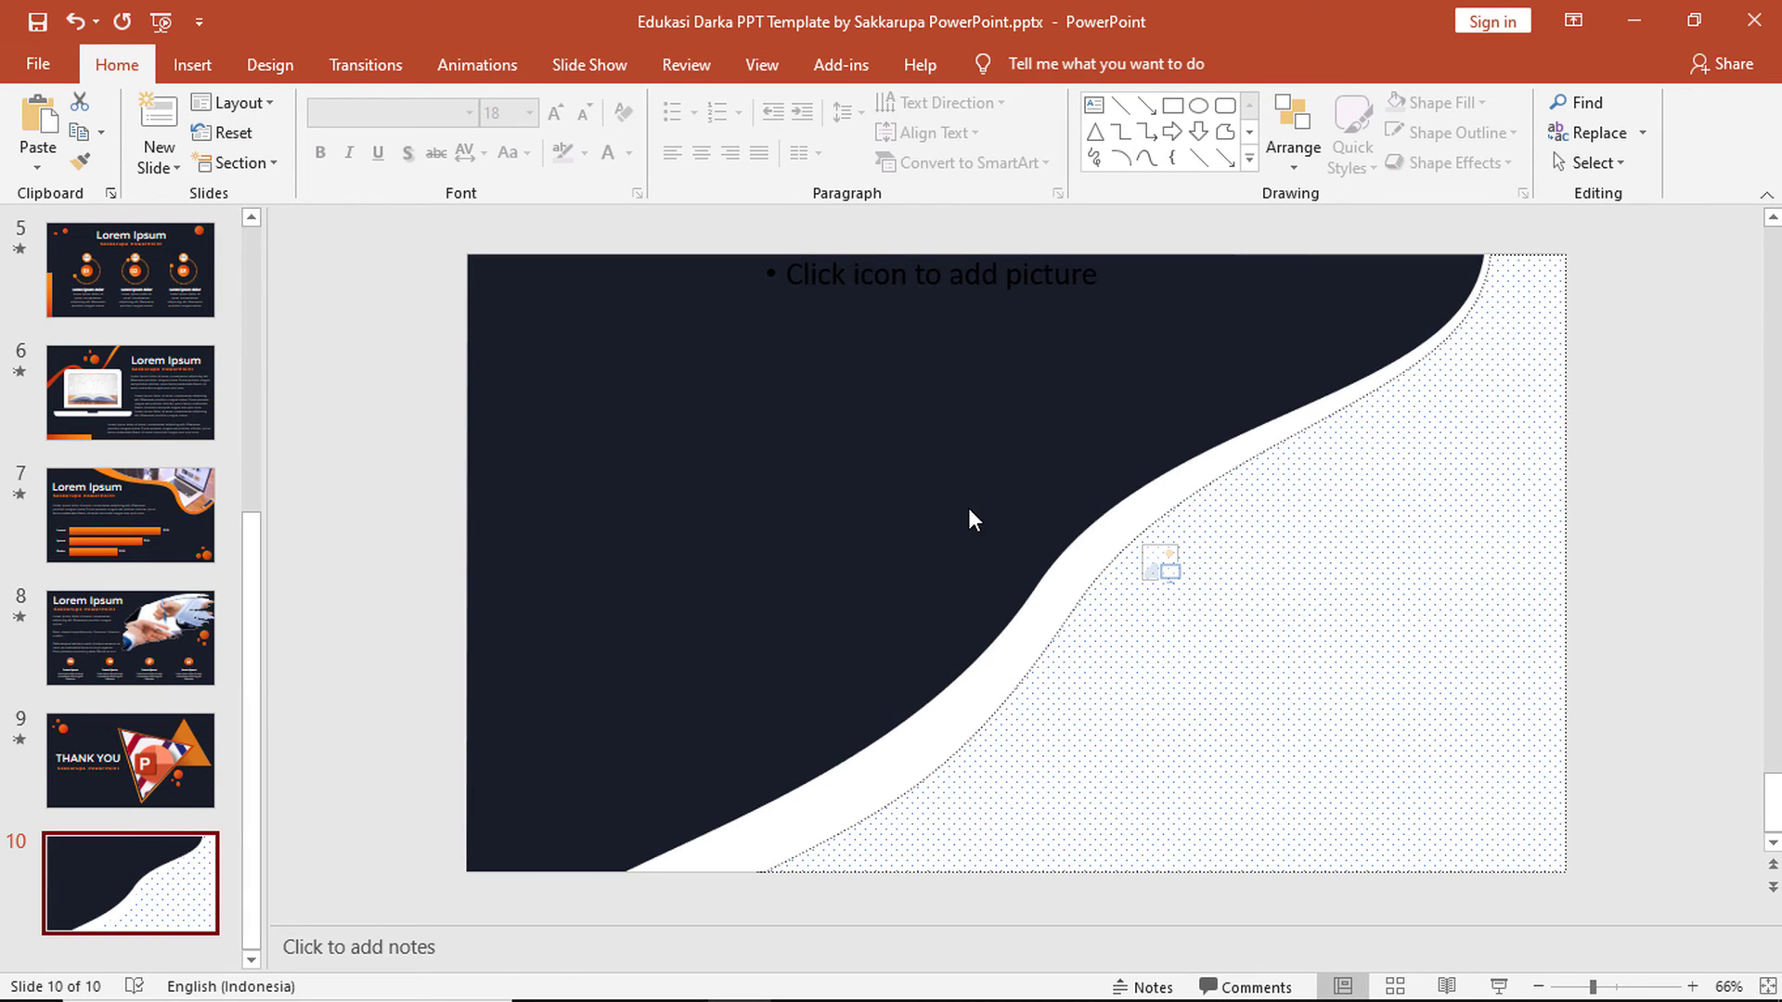
pyautogui.click(410, 498)
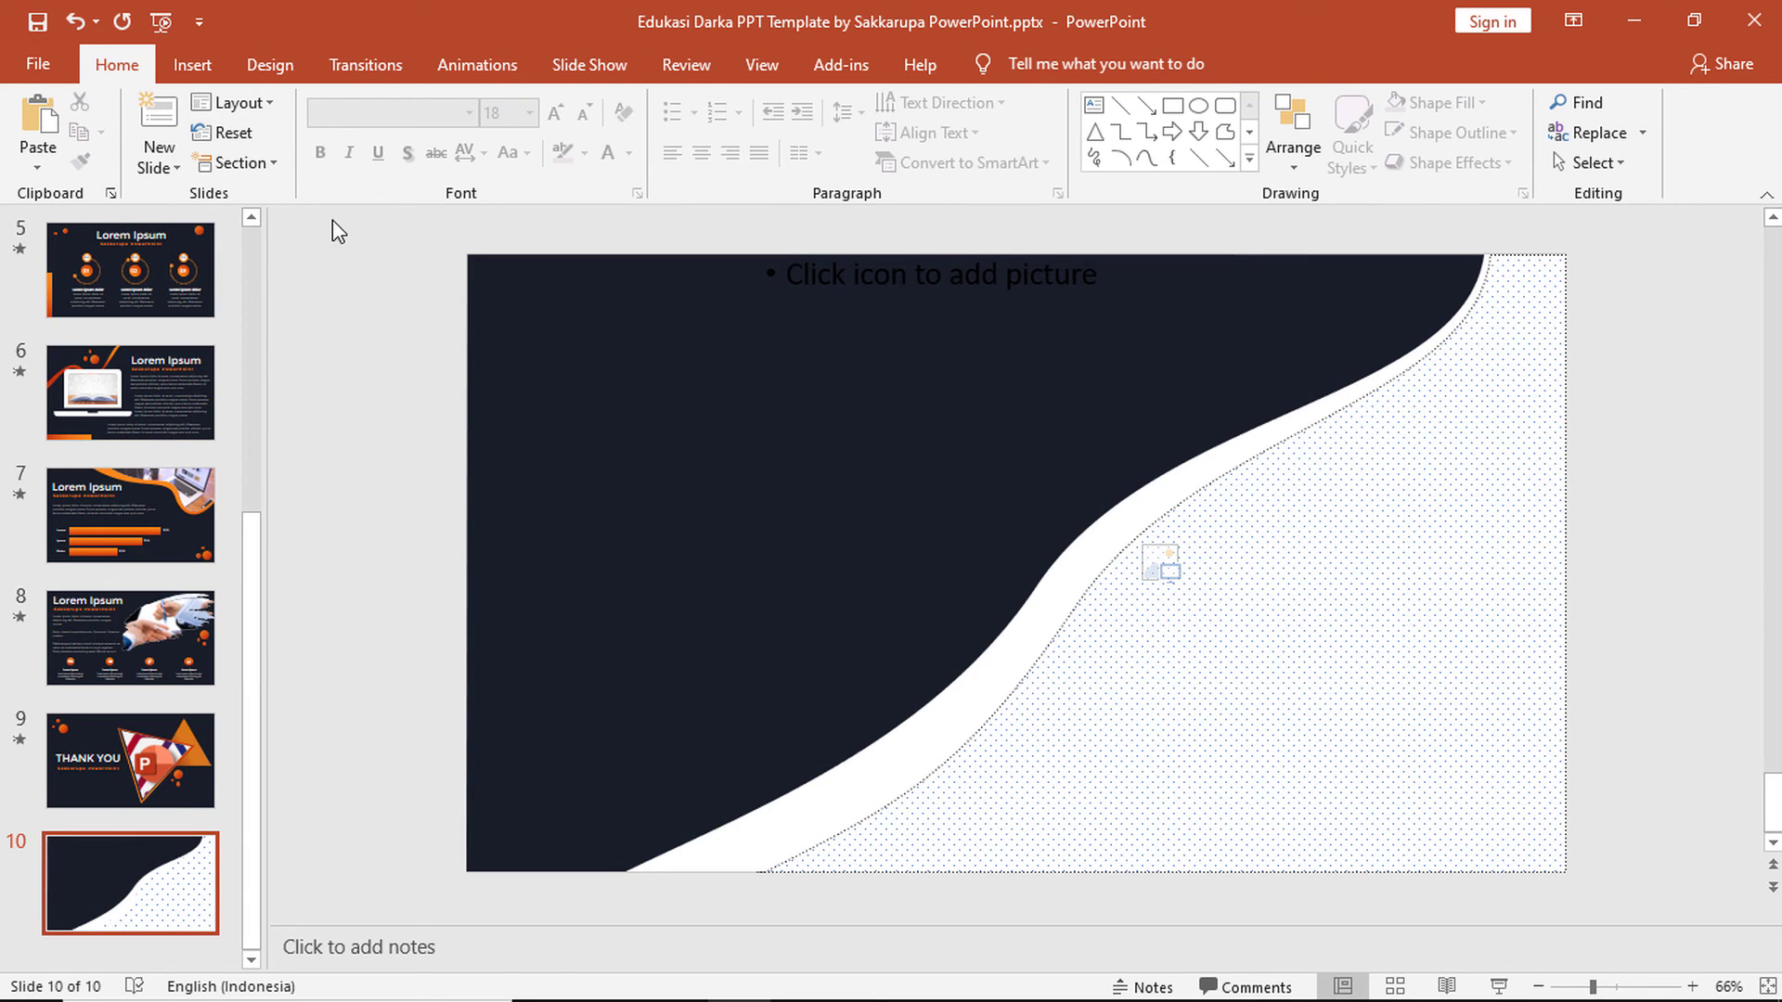
pyautogui.click(246, 101)
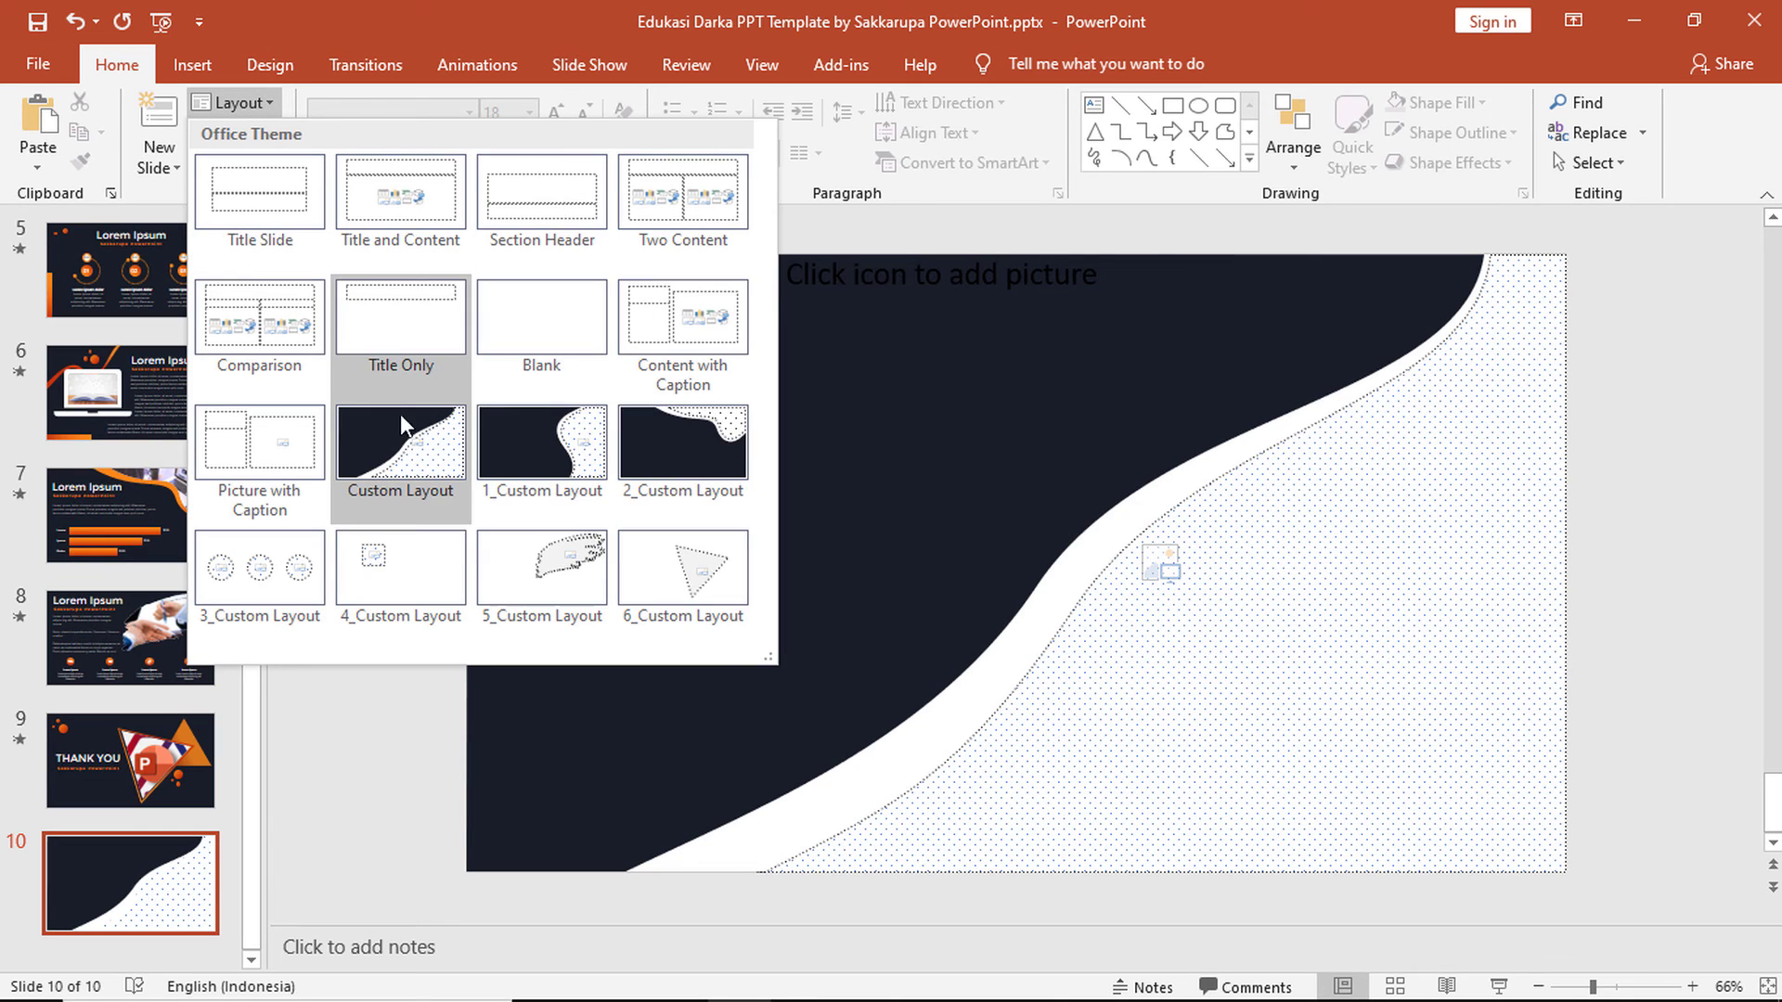
pyautogui.click(329, 583)
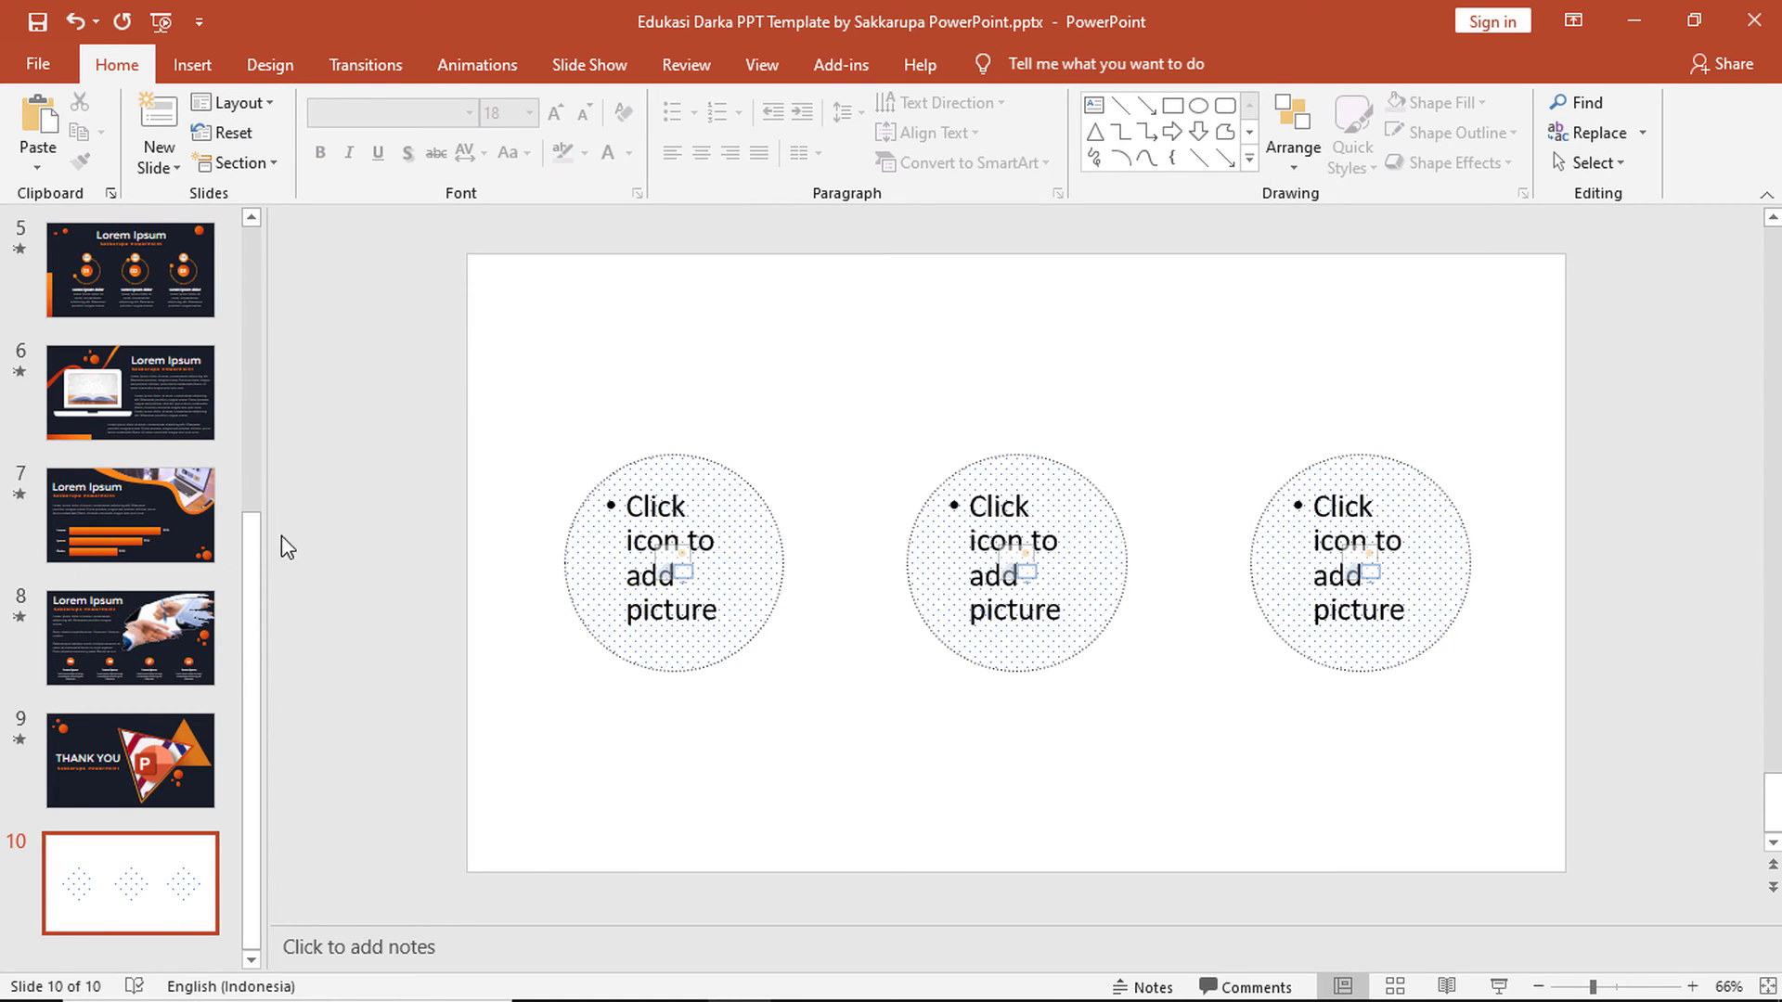
# Delete the trial slide 10.
pyautogui.click(171, 898)
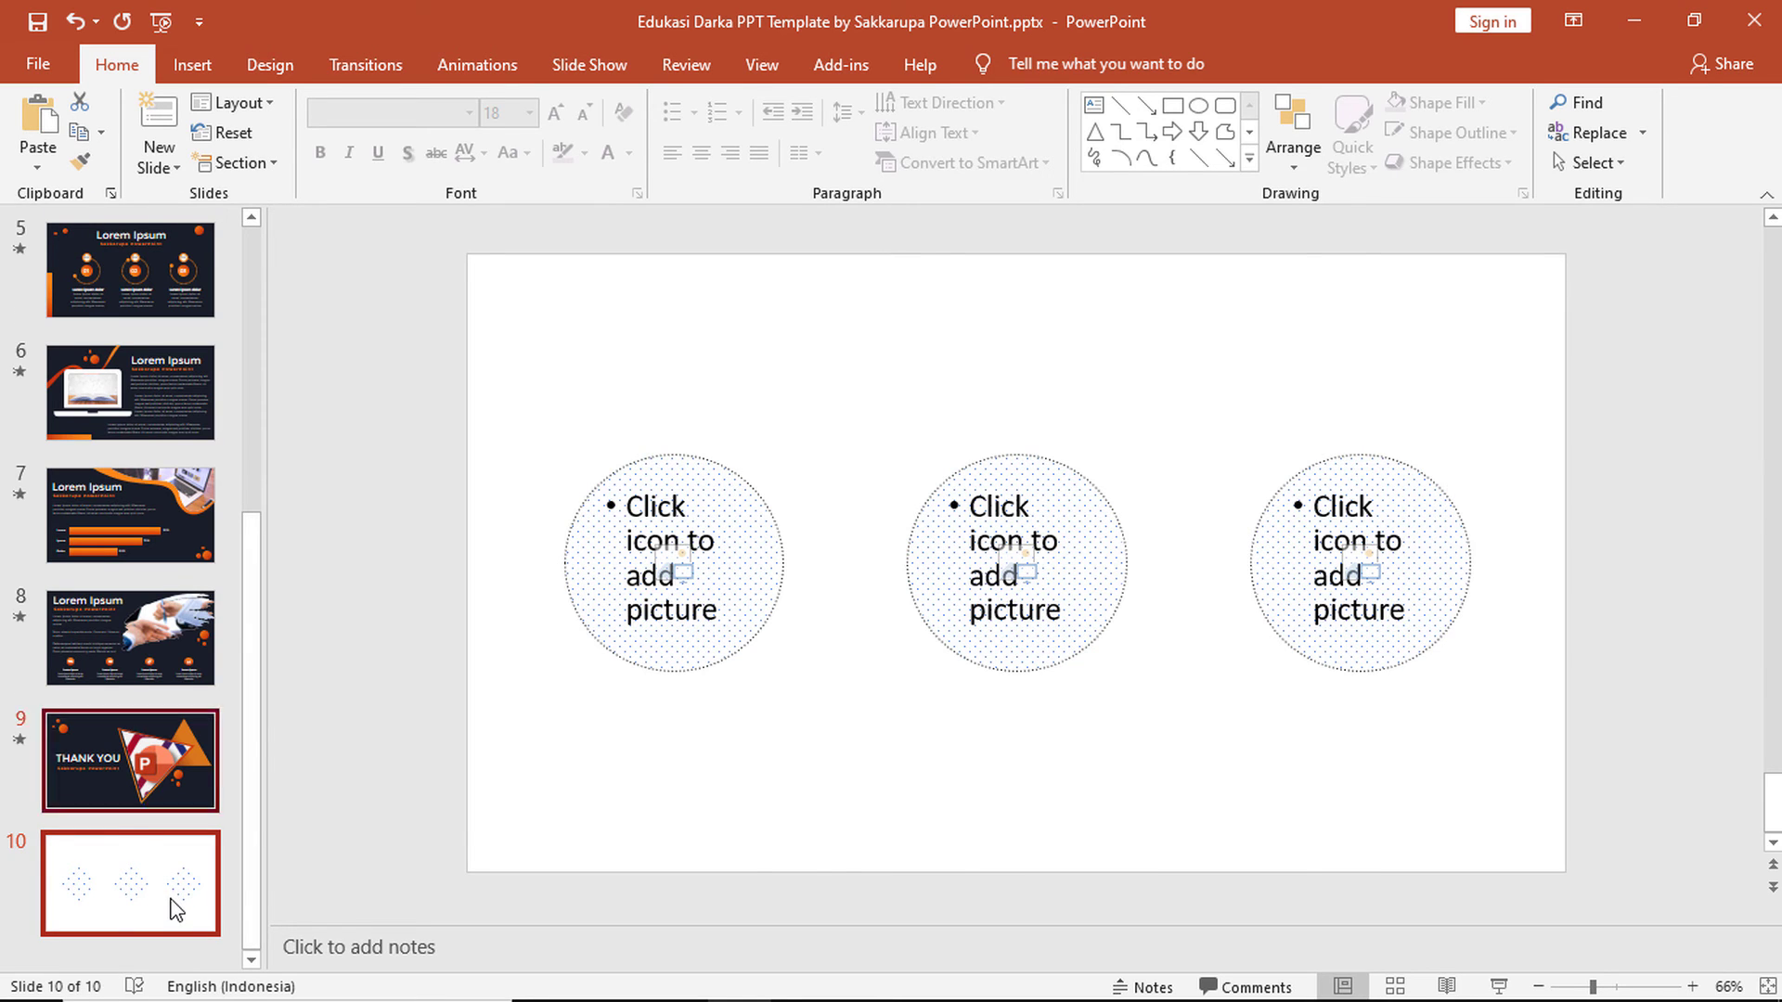
pyautogui.press('Delete')
pyautogui.scroll(5, 139, 668)
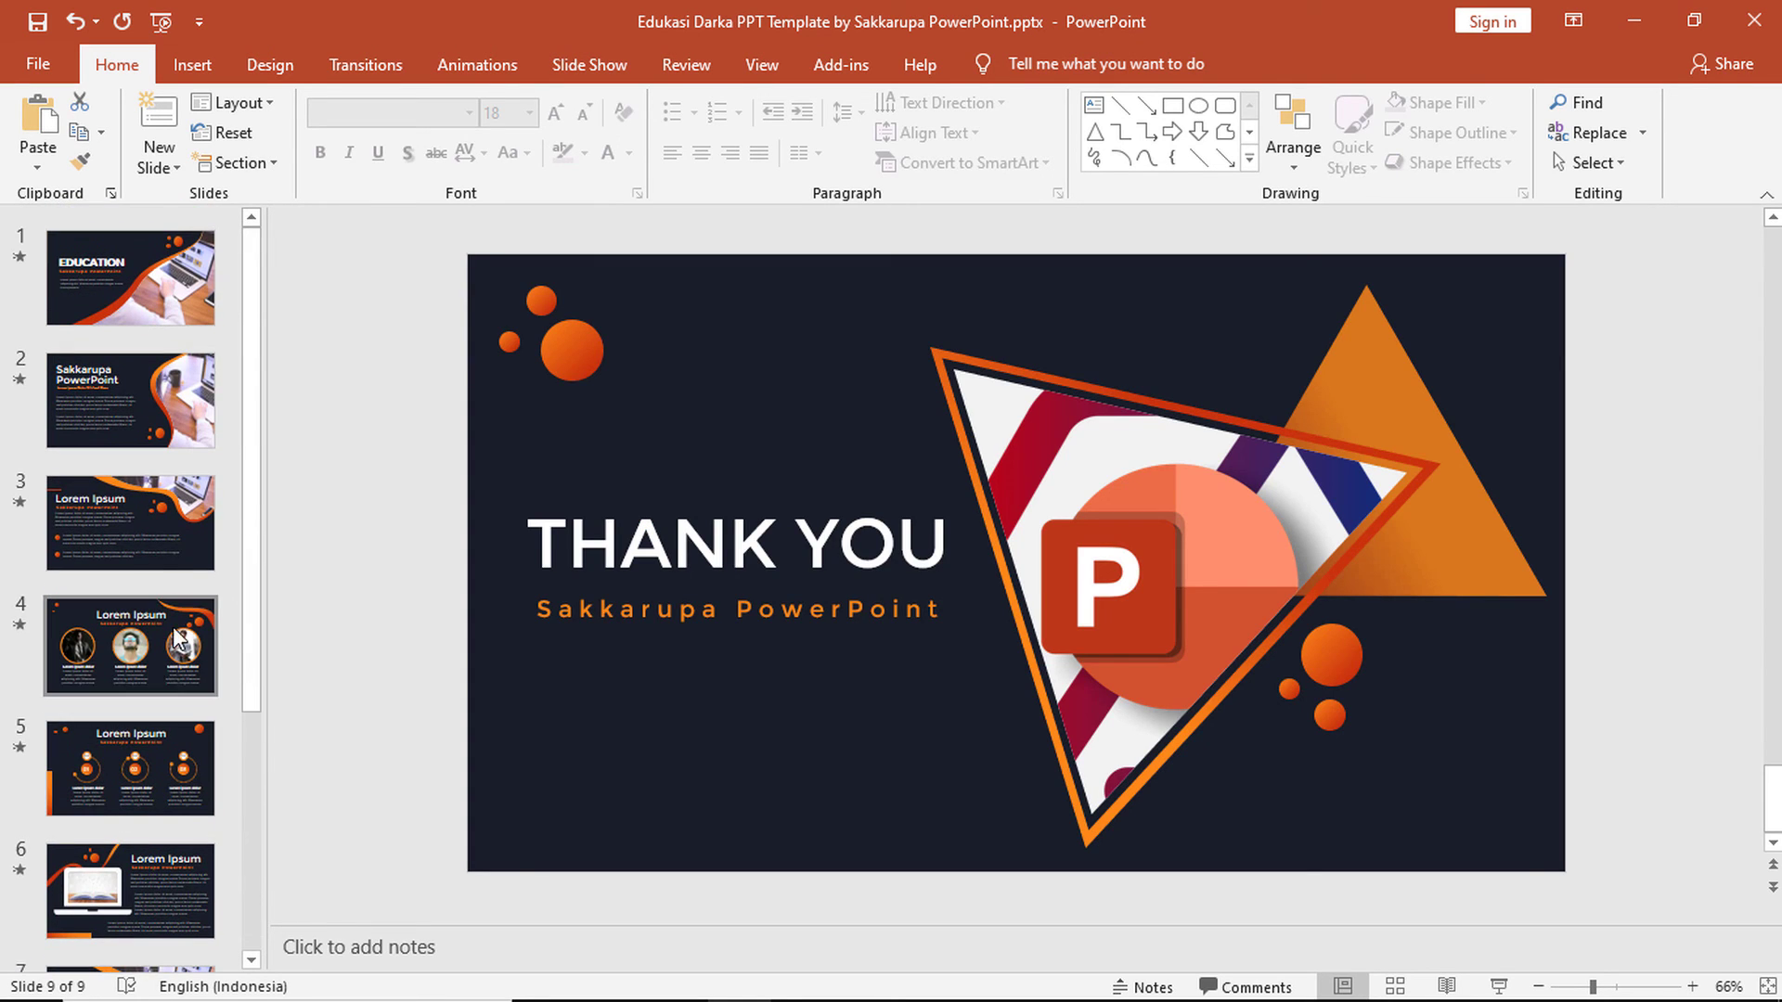
# Apply the Morph transition to slide 3, the Lorem Ipsum laptop slide.
pyautogui.click(163, 573)
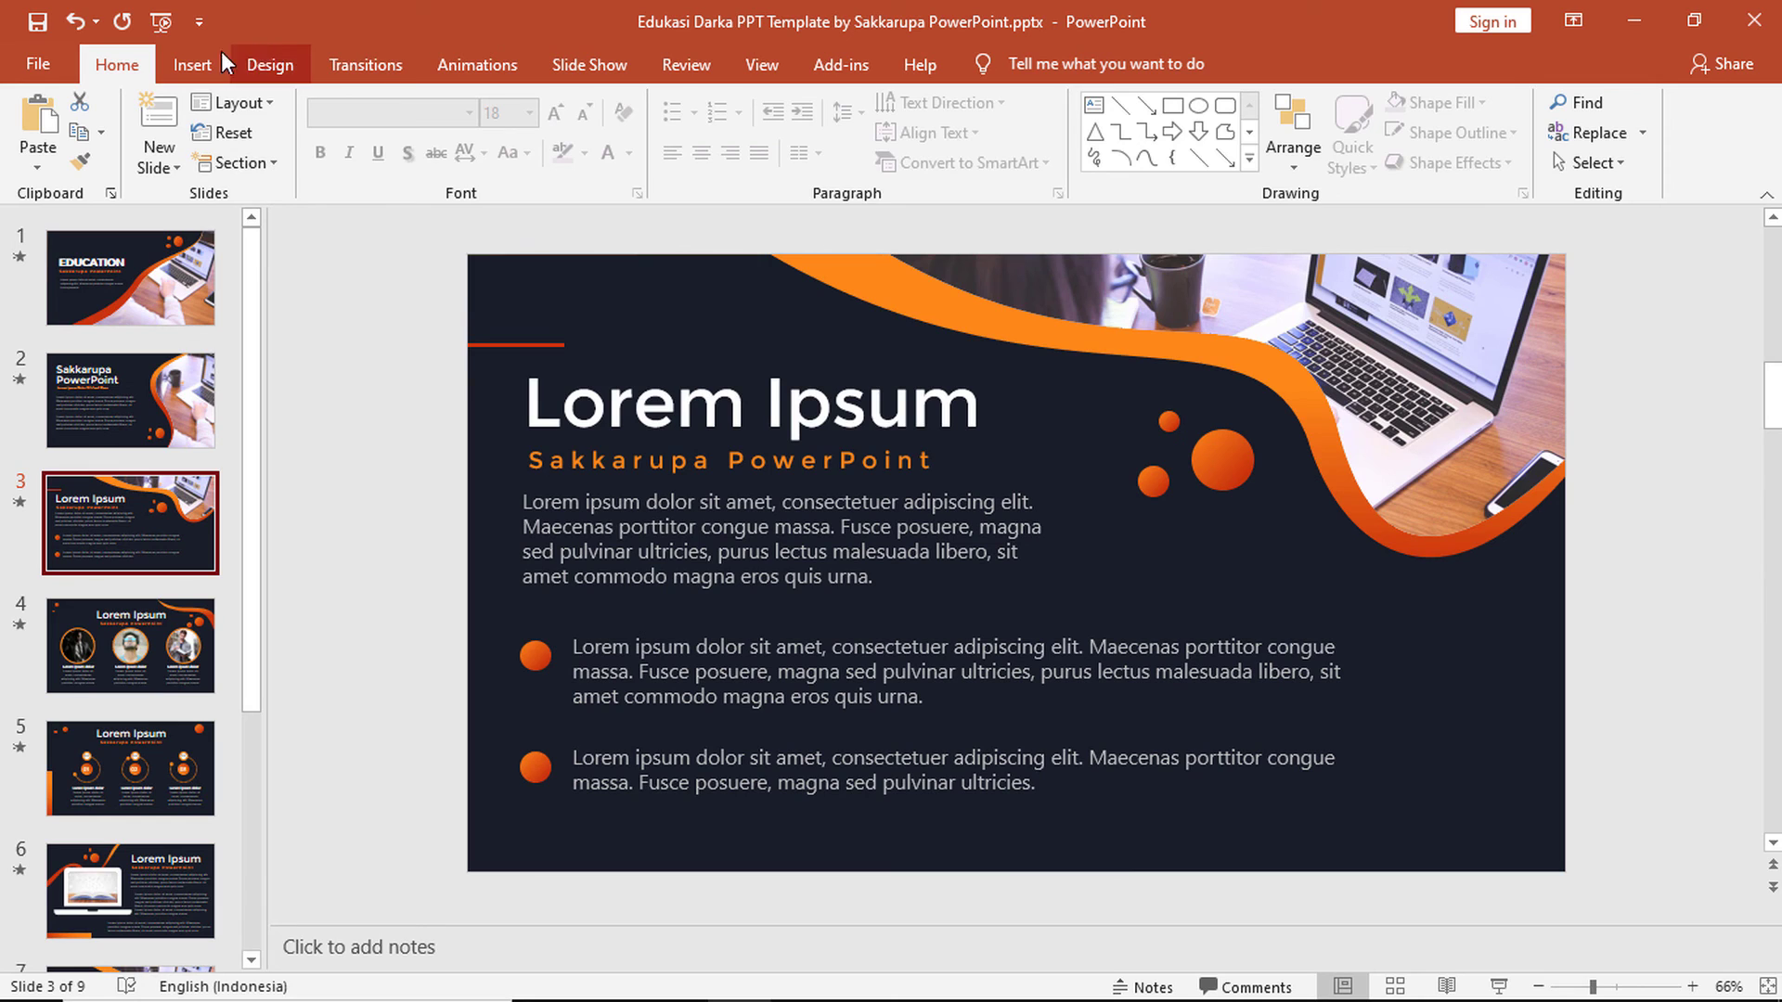
pyautogui.click(388, 67)
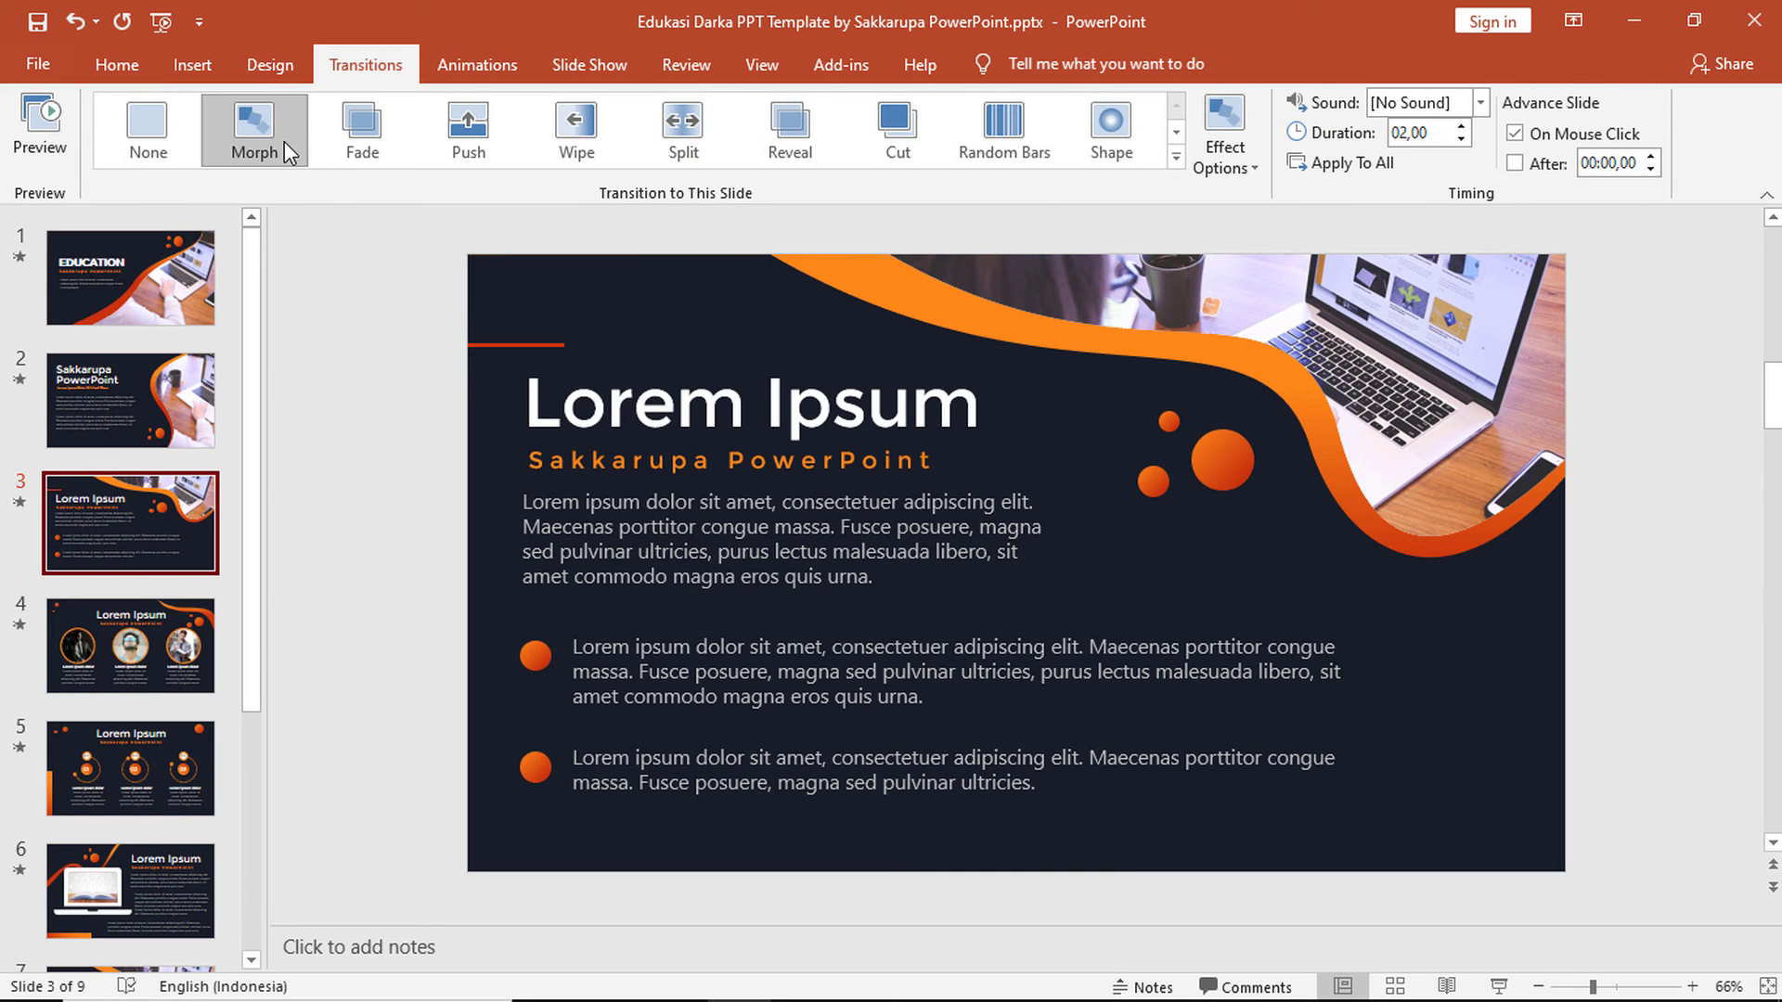
pyautogui.moveTo(253, 131)
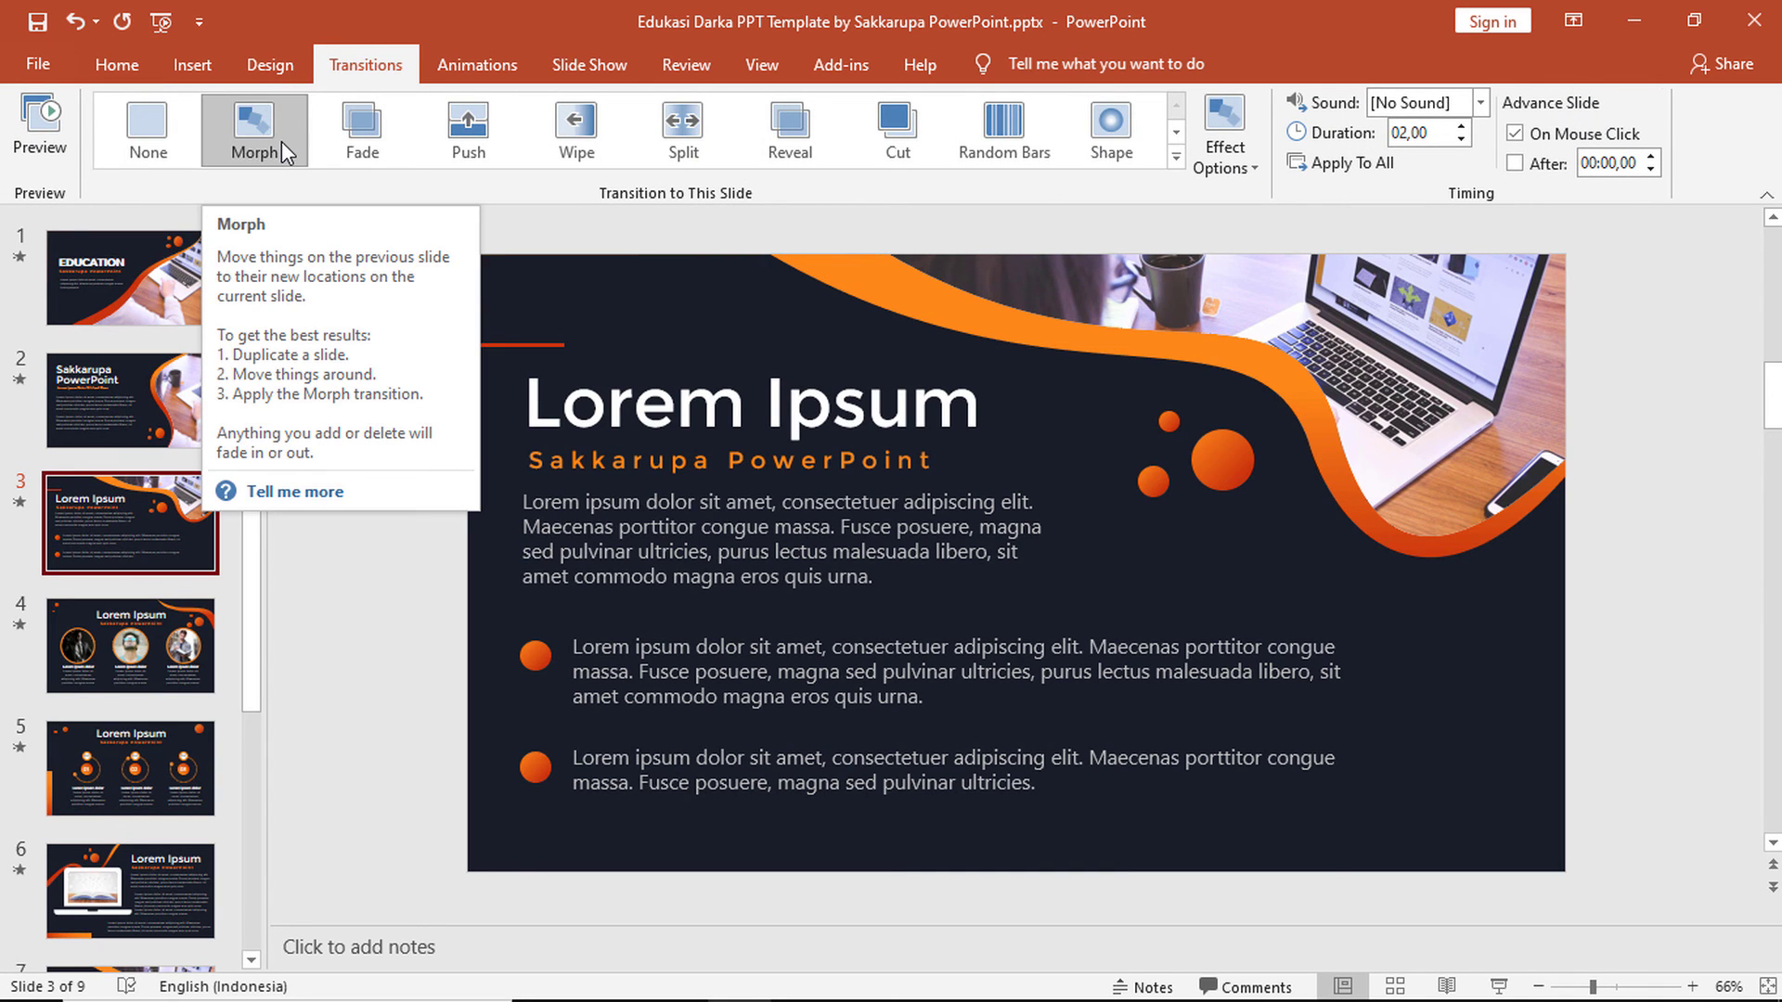
pyautogui.click(281, 141)
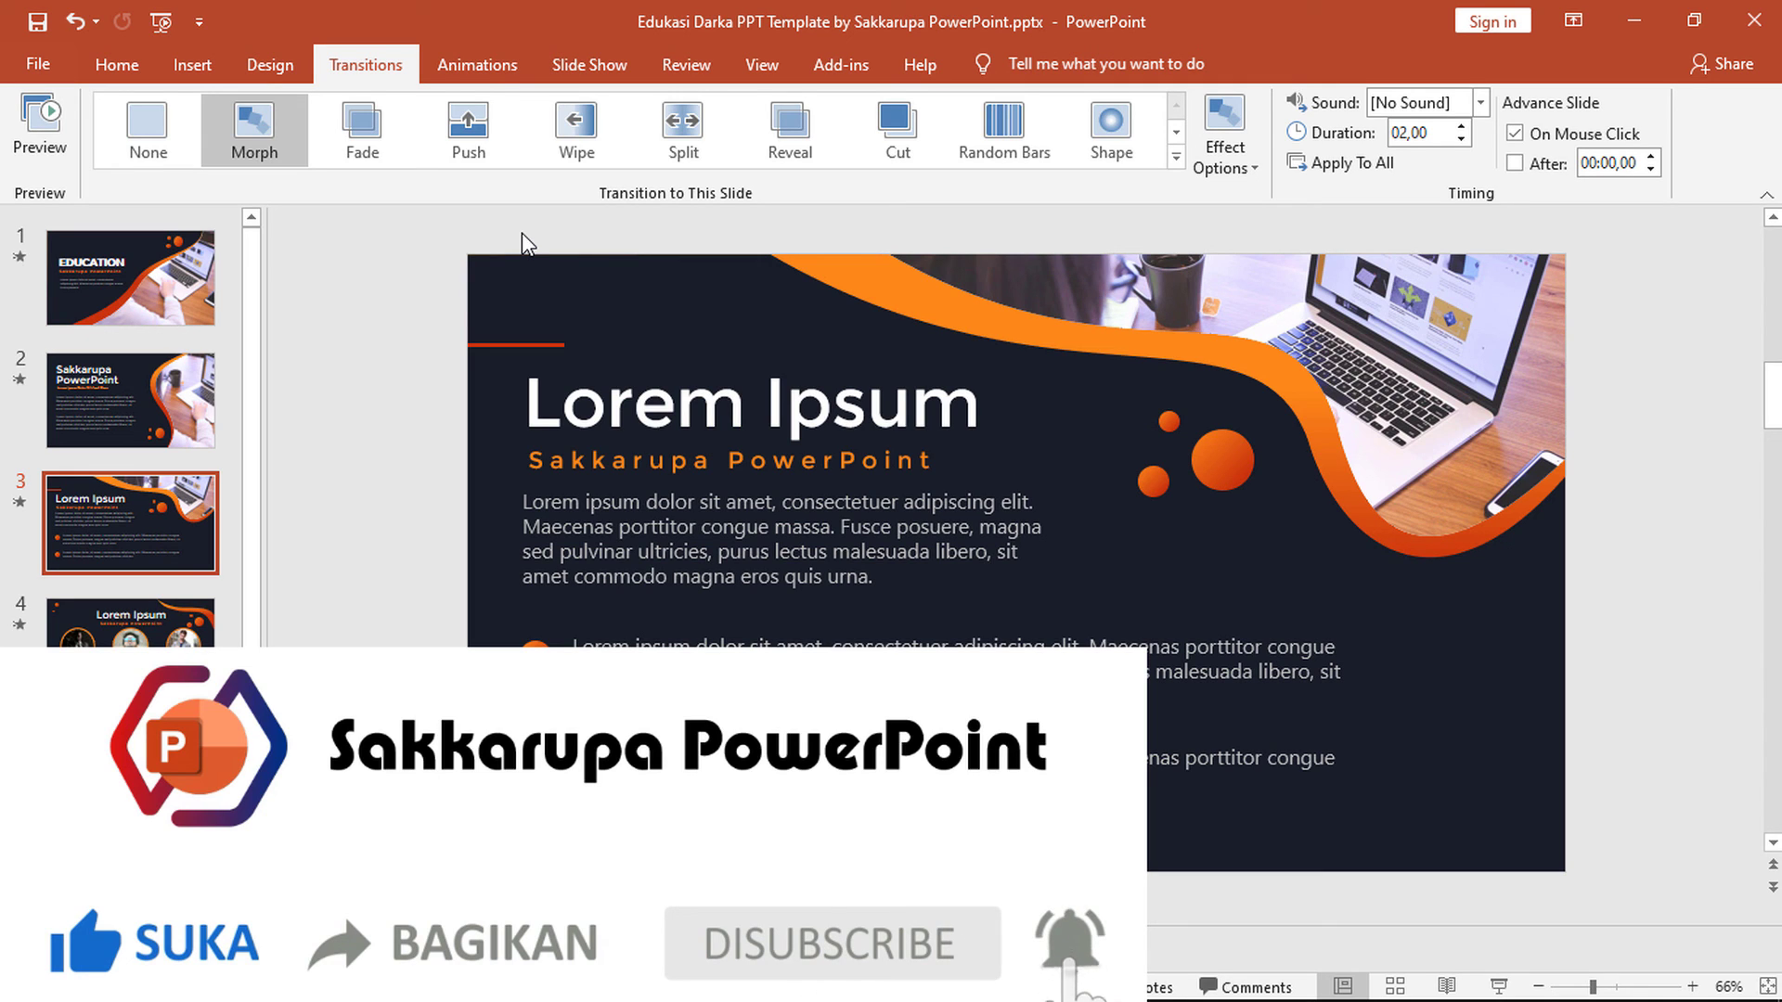
# Go back to slide 1, the EDUCATION title slide.
pyautogui.click(199, 273)
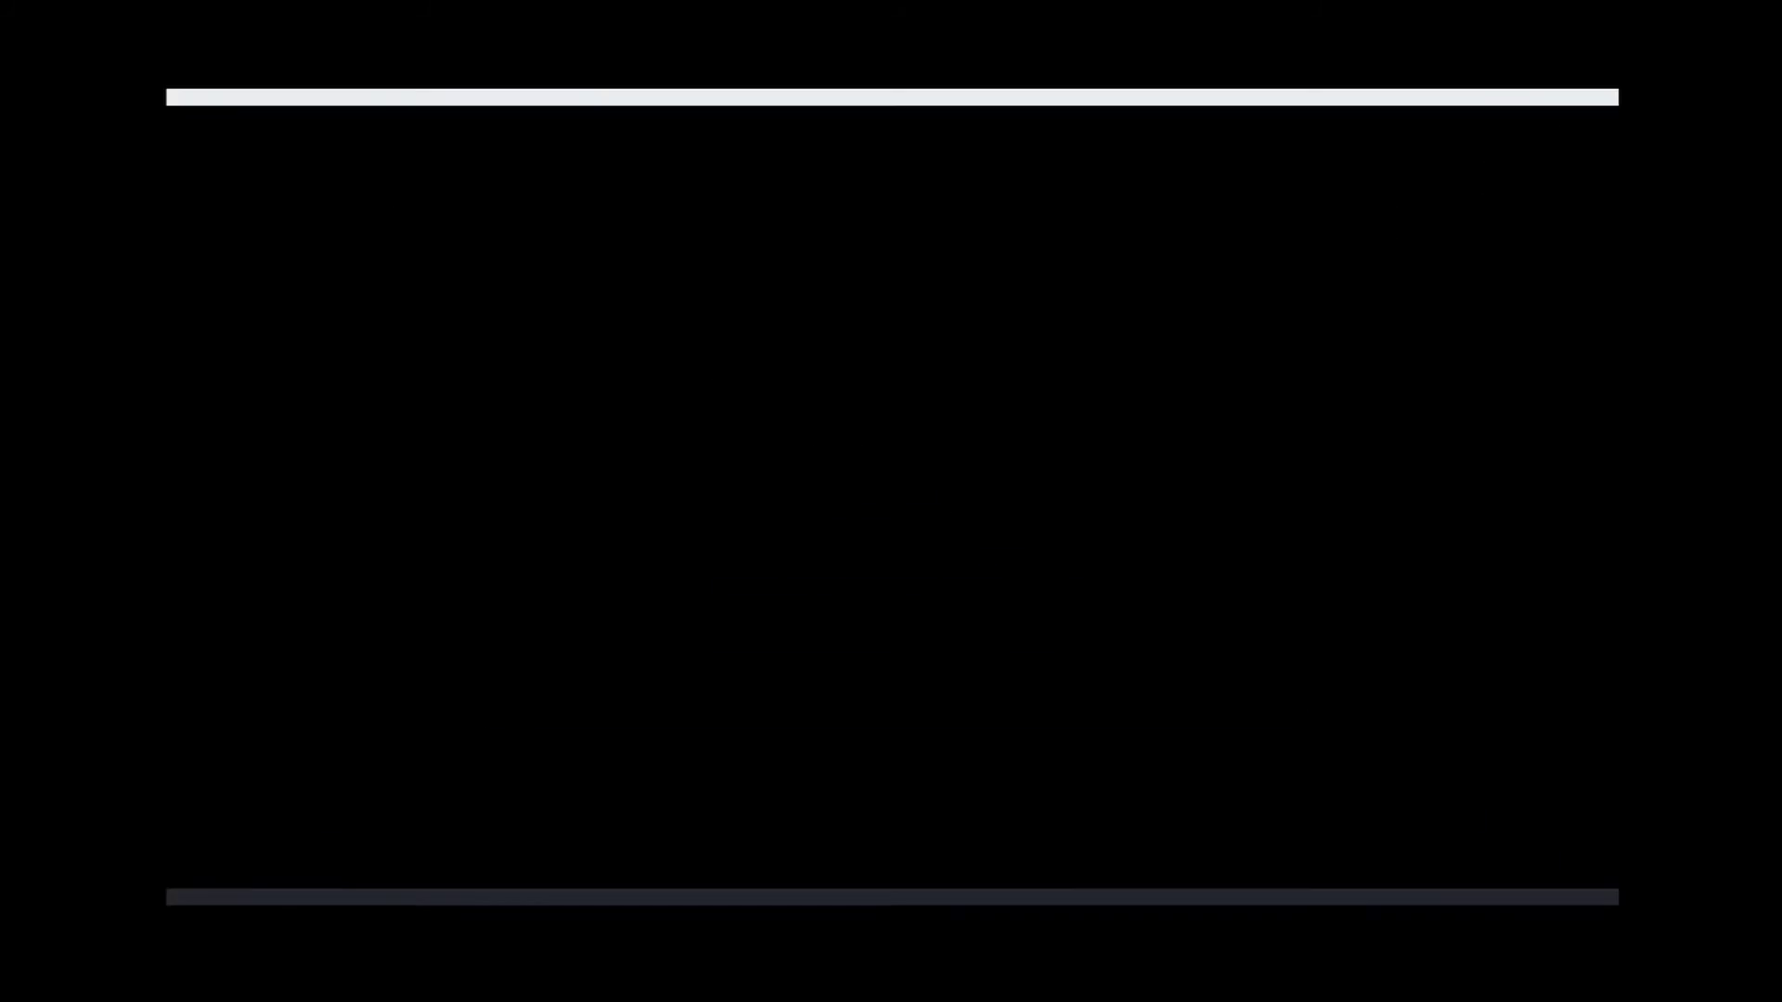